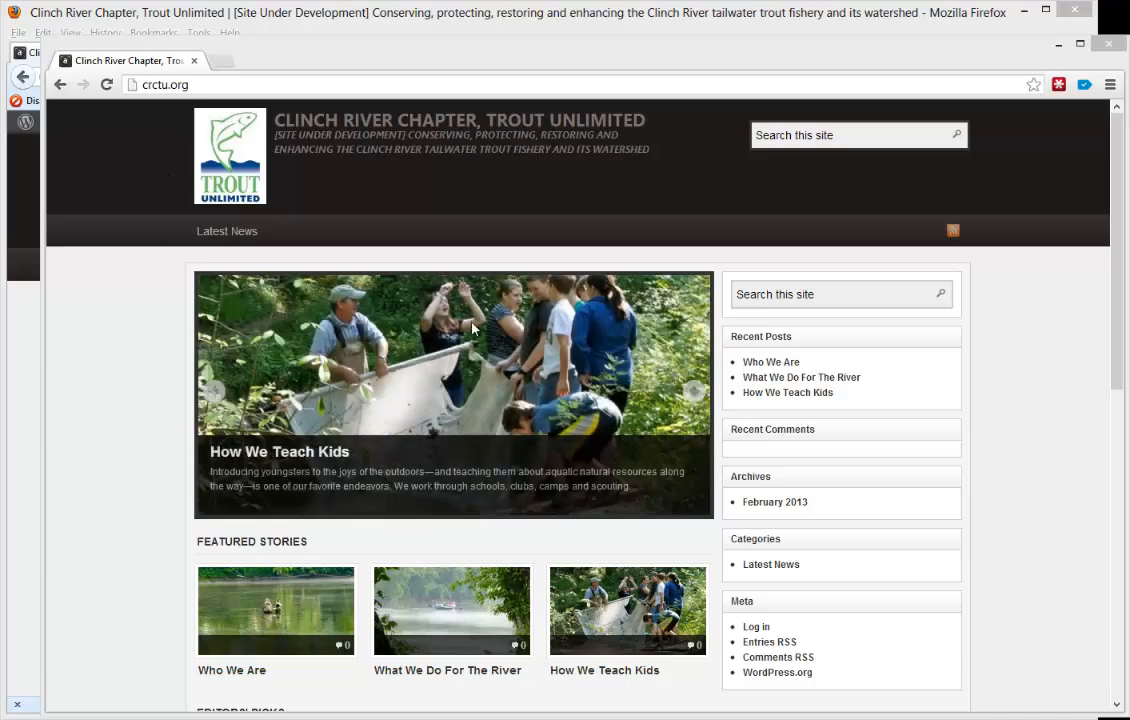
# - Switch to the Firefox window, enter the WordPress dashboard and open the "Who We Are" post for editing
pyautogui.moveTo(1117, 302); pyautogui.dragTo(1112, 385)
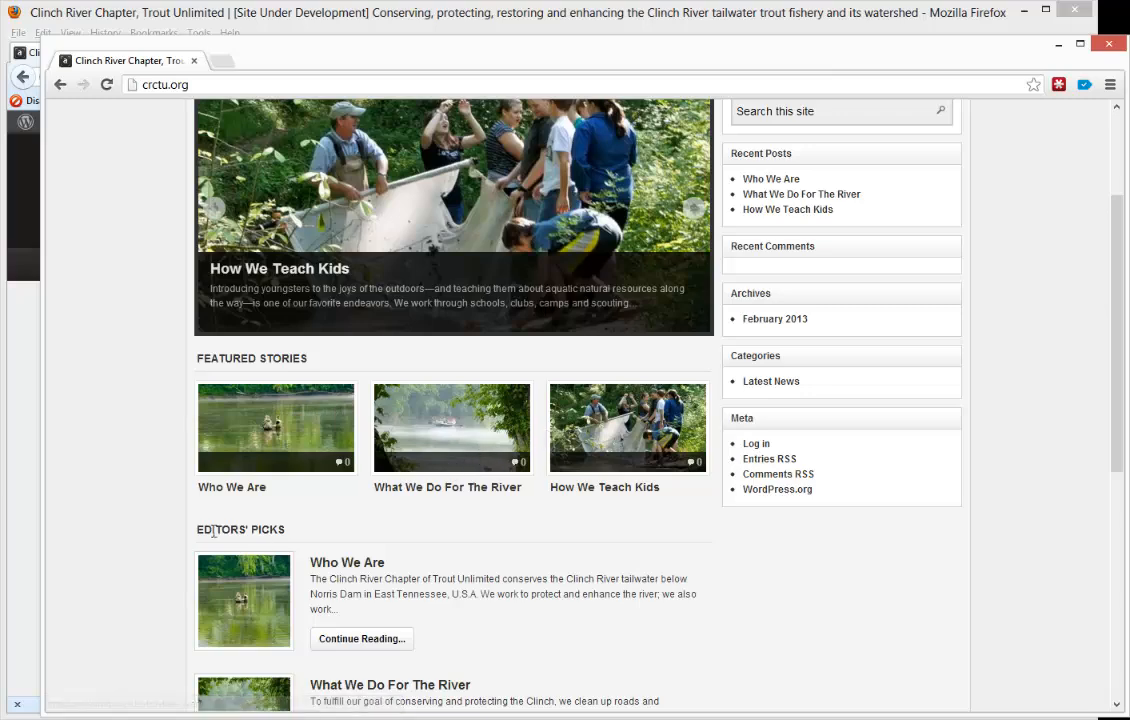
pyautogui.scroll(-5, 323, 537)
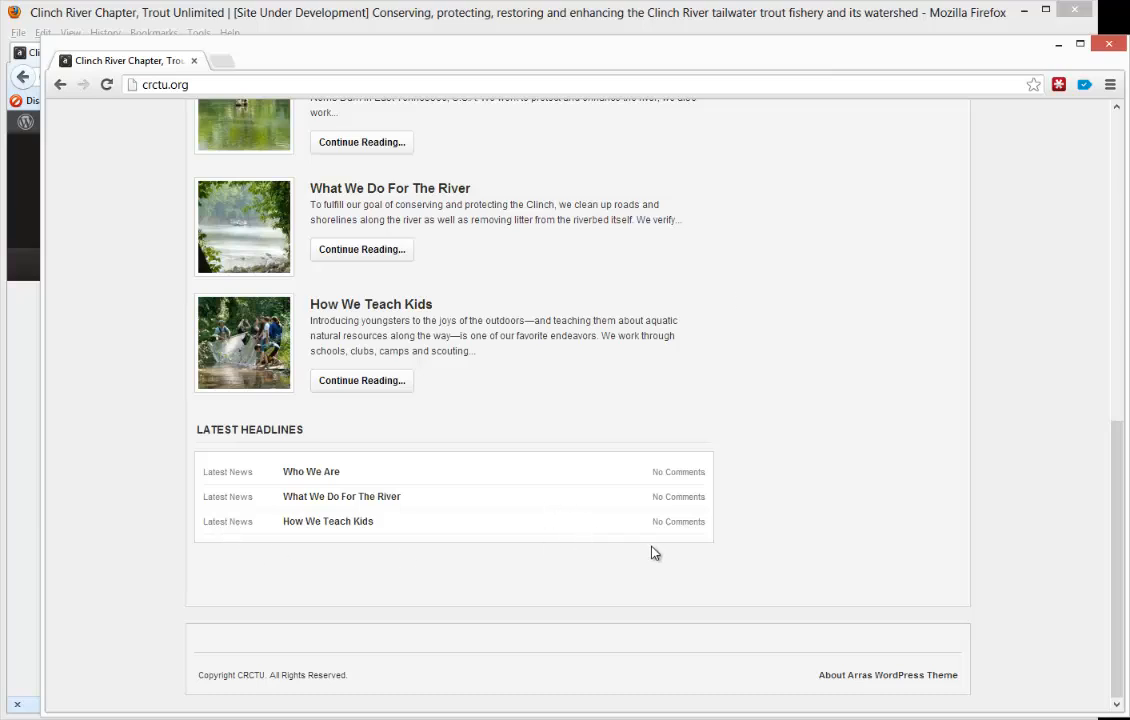
pyautogui.click(661, 20)
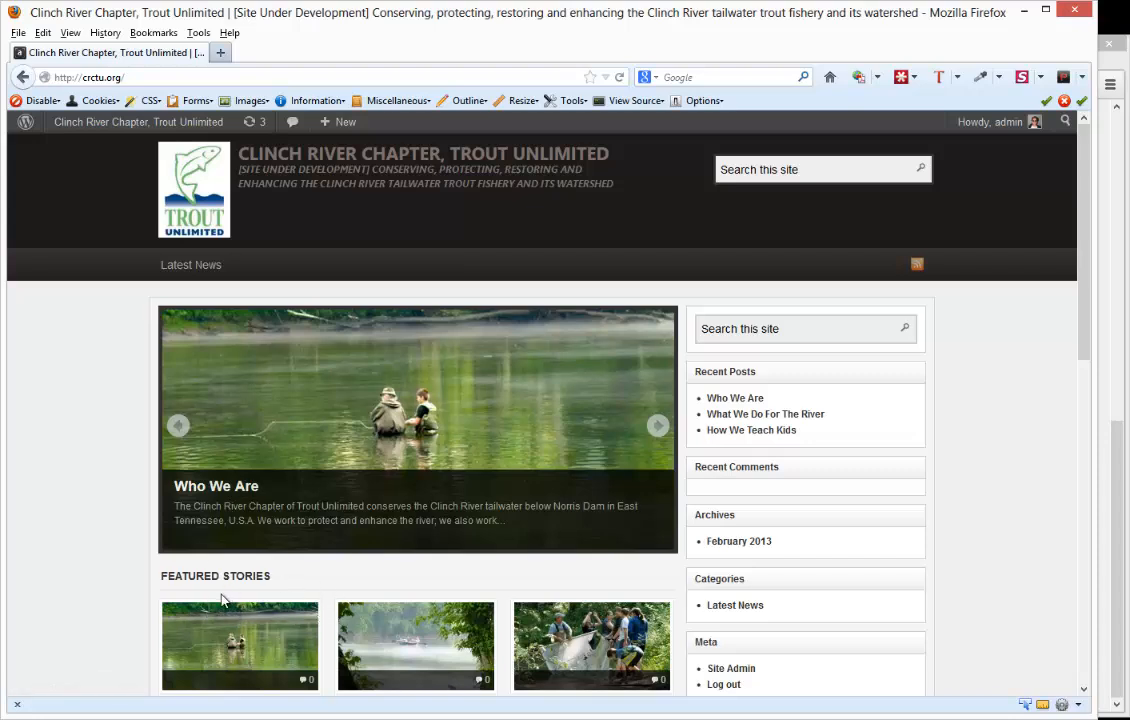
pyautogui.click(90, 123)
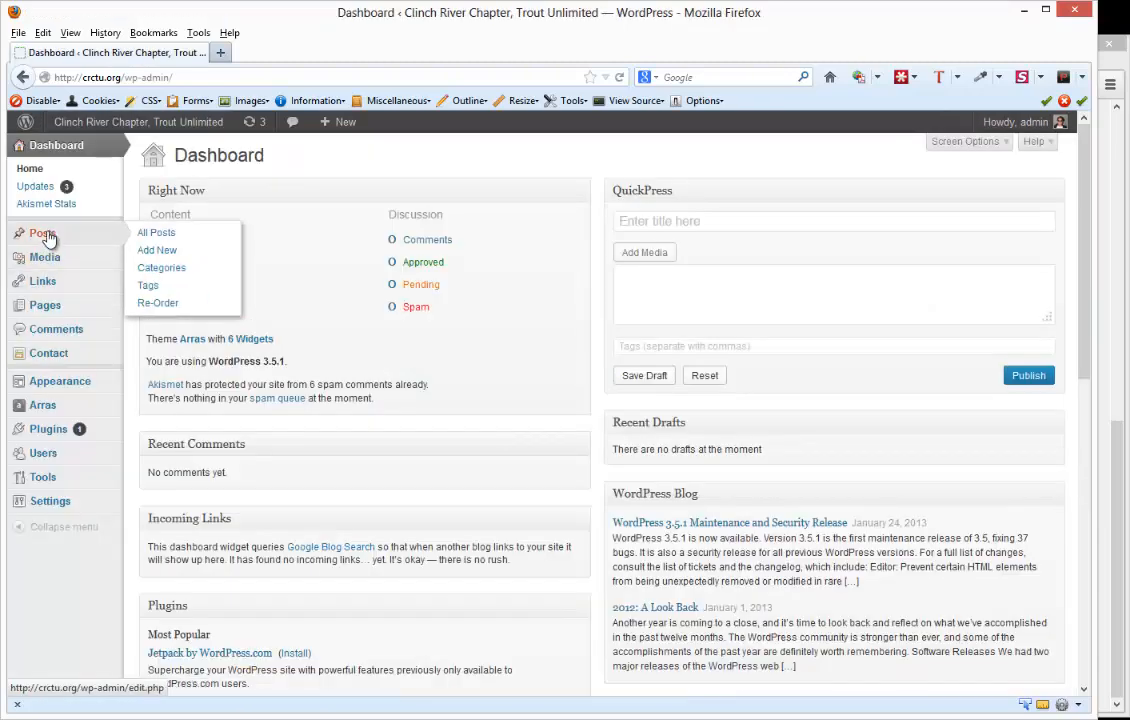
pyautogui.click(45, 235)
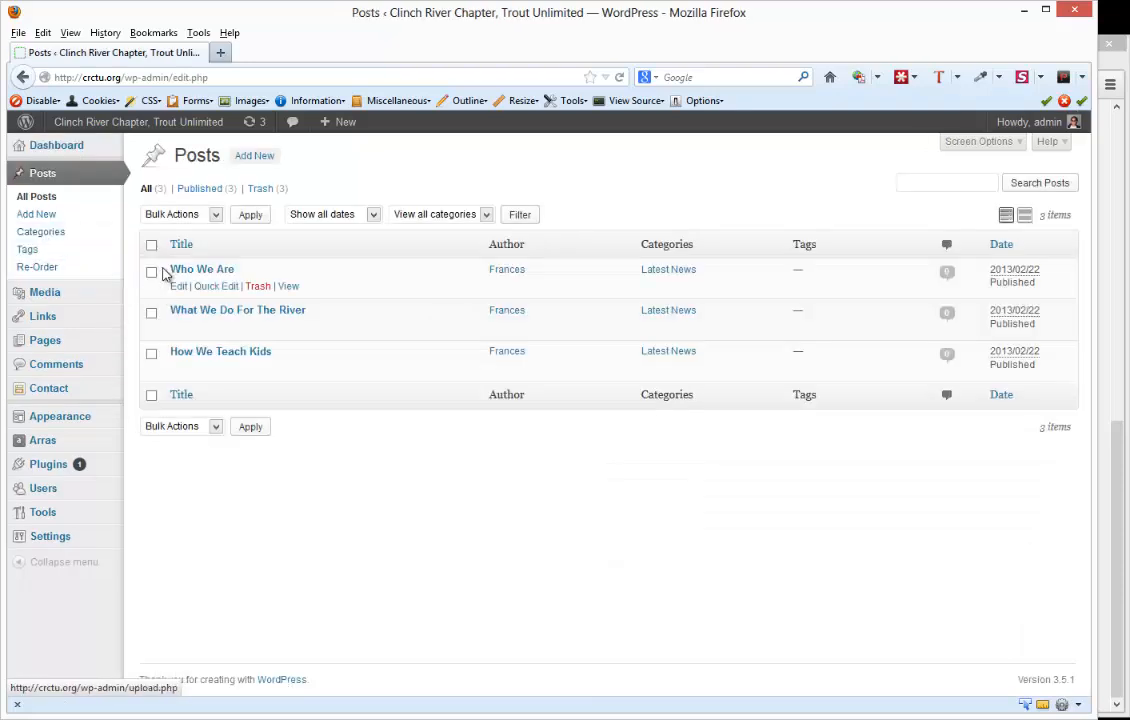
pyautogui.click(180, 274)
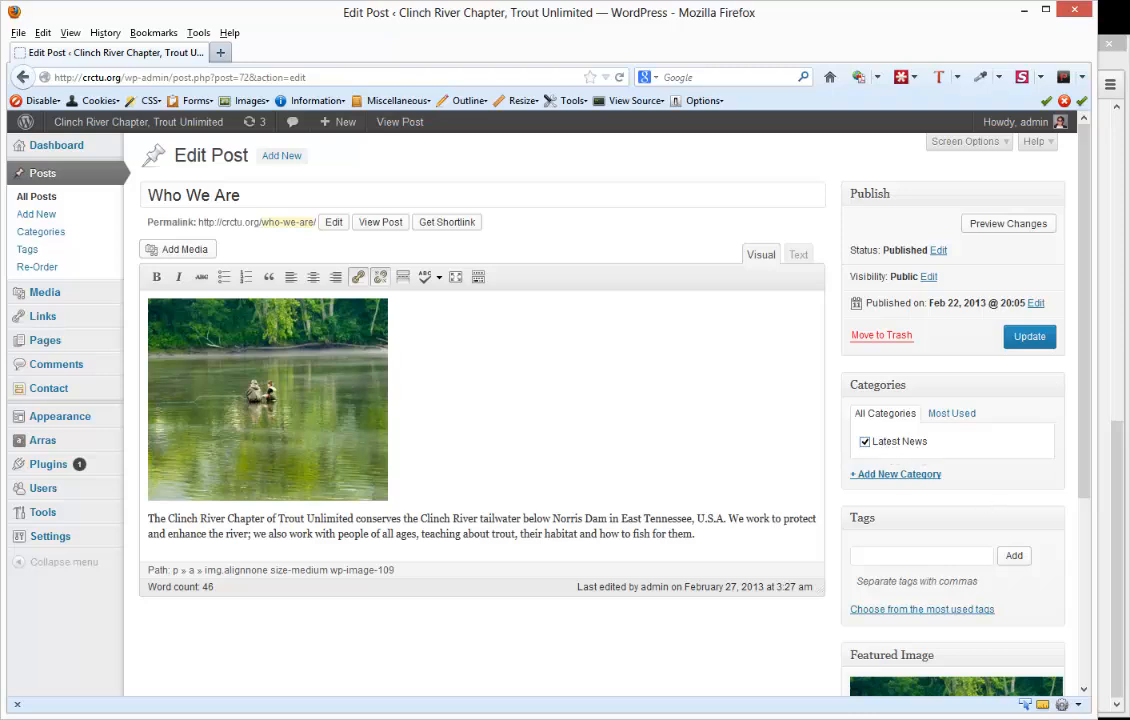
# - Create a "Latest News sub" category under the parent category Latest News from the Who We Are post
pyautogui.click(1117, 533)
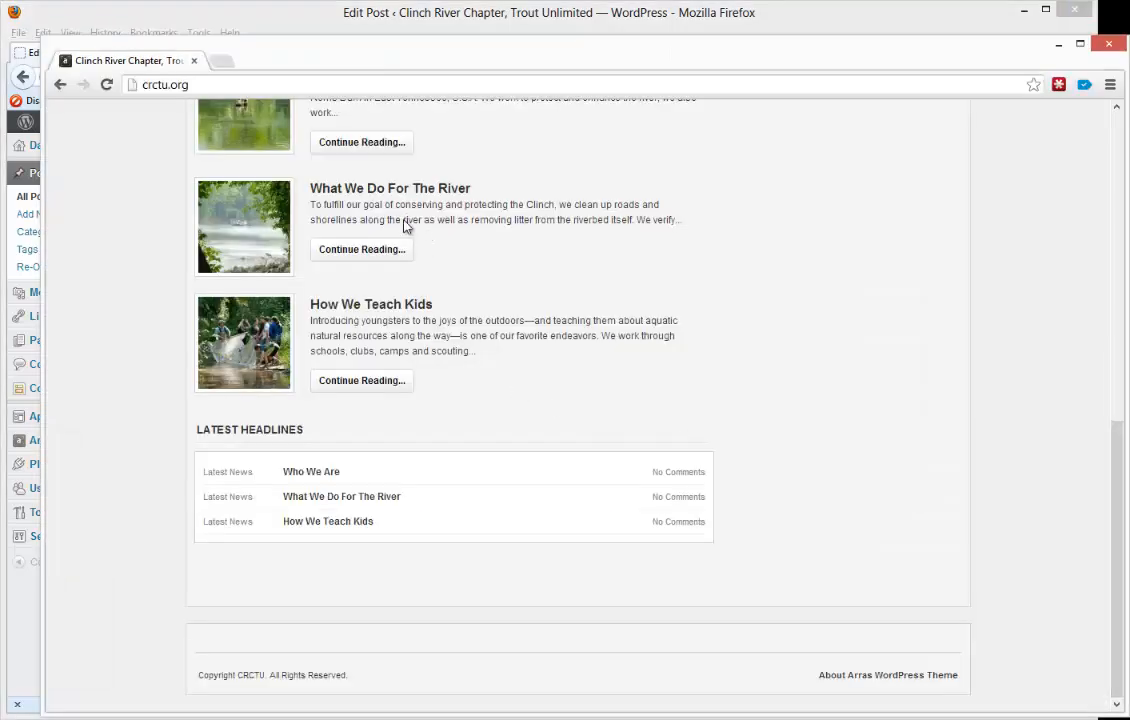
pyautogui.scroll(10, 405, 226)
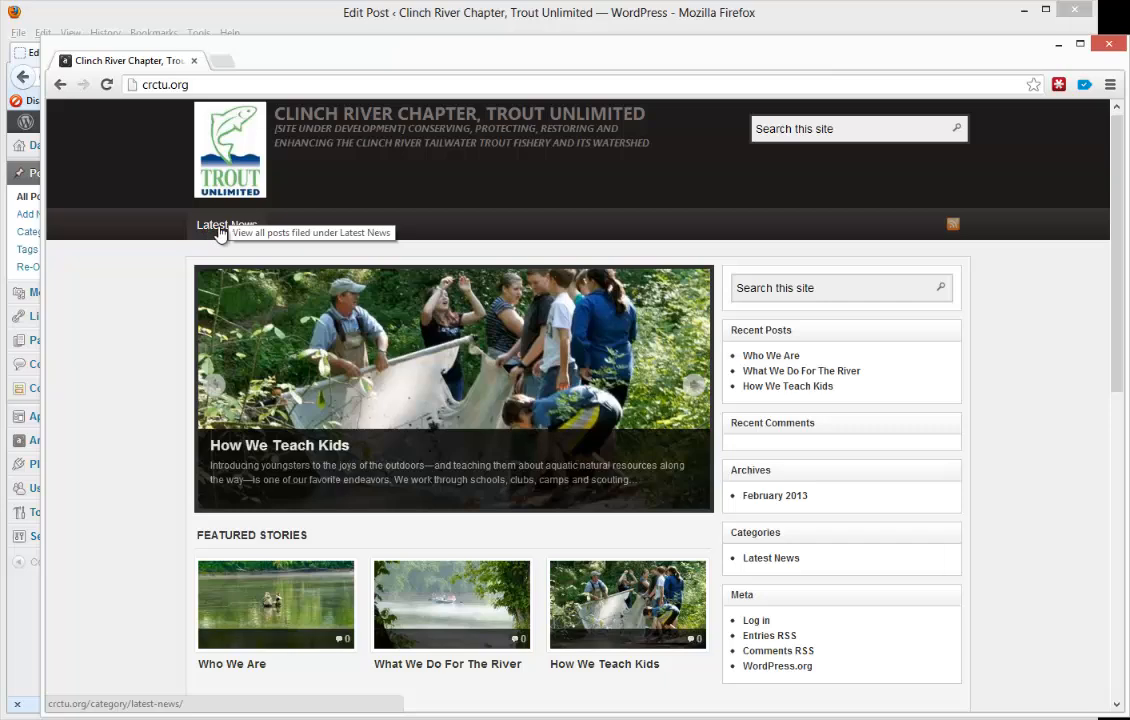
pyautogui.click(355, 30)
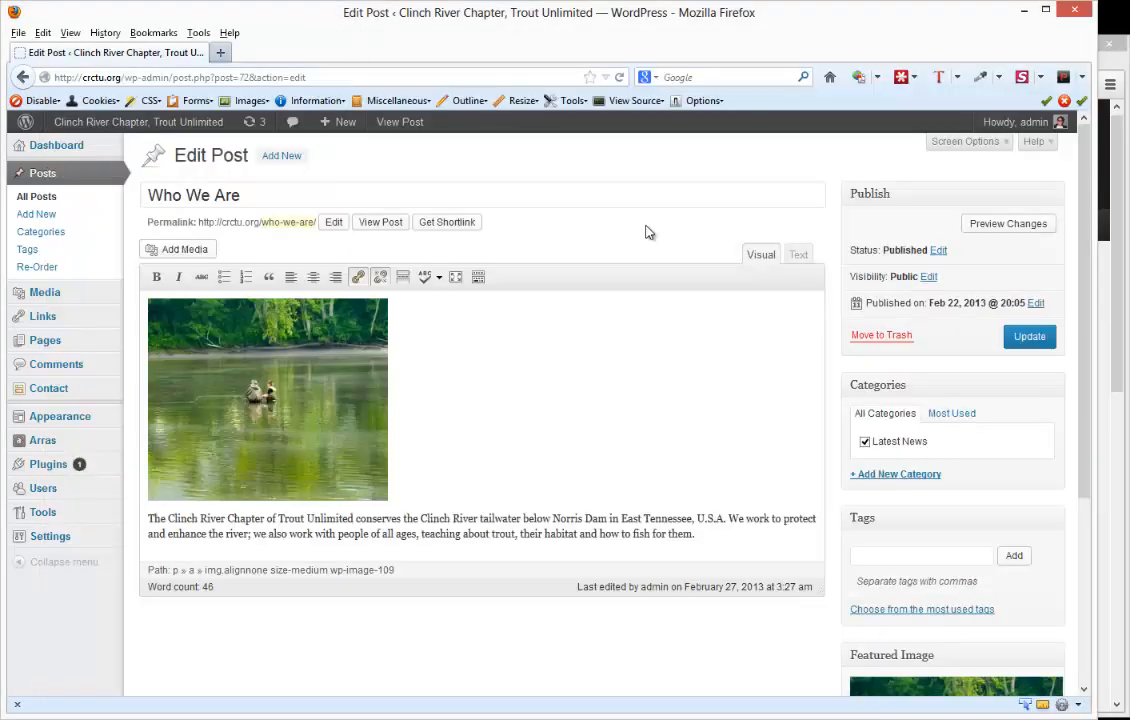
pyautogui.click(903, 477)
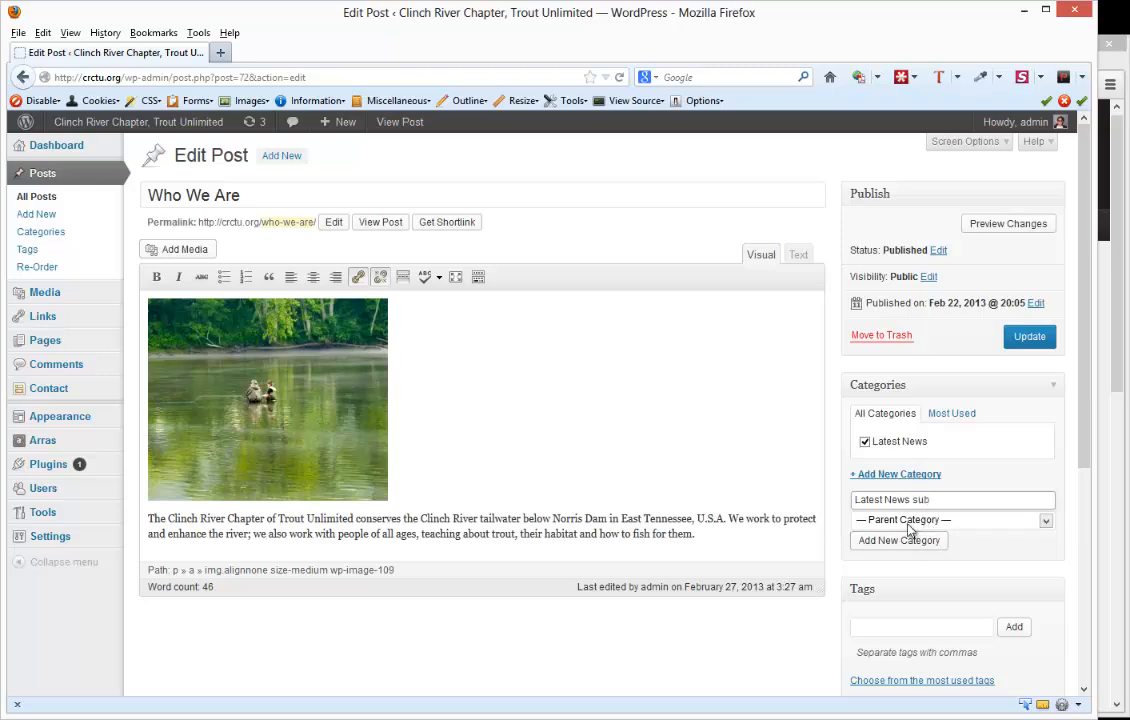
pyautogui.click(910, 521)
pyautogui.click(893, 550)
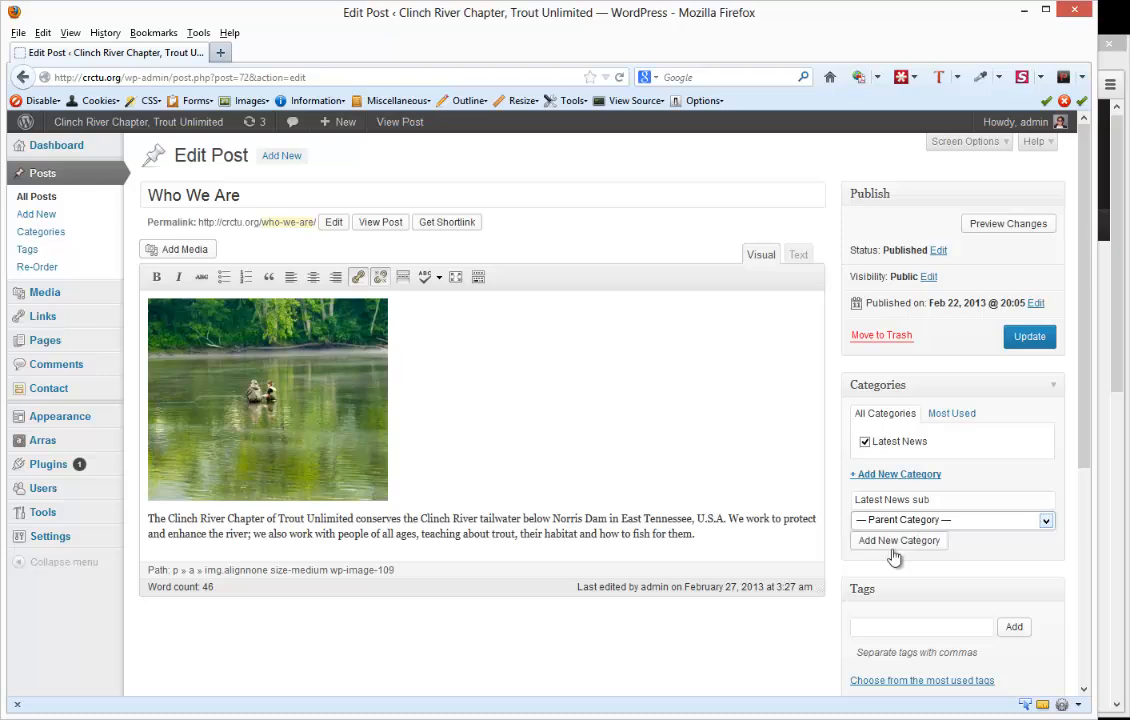
pyautogui.click(895, 545)
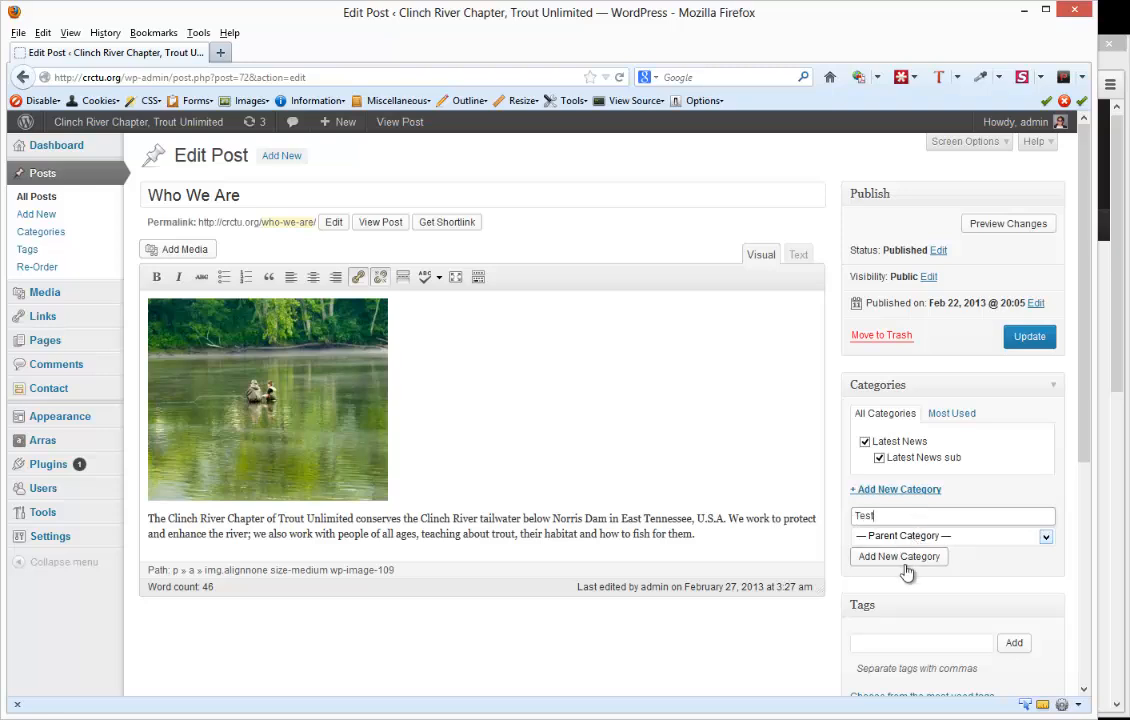
# - Add a new top-level category "Test" to the Who We Are post and update the post
pyautogui.click(905, 565)
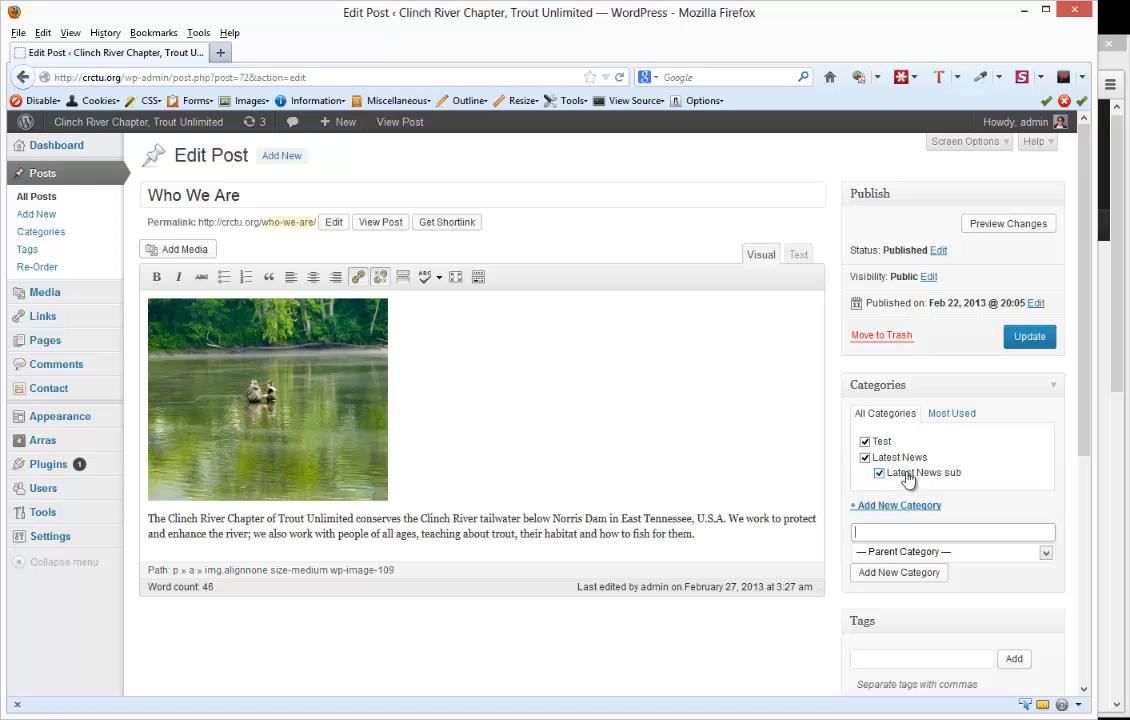
pyautogui.click(1020, 343)
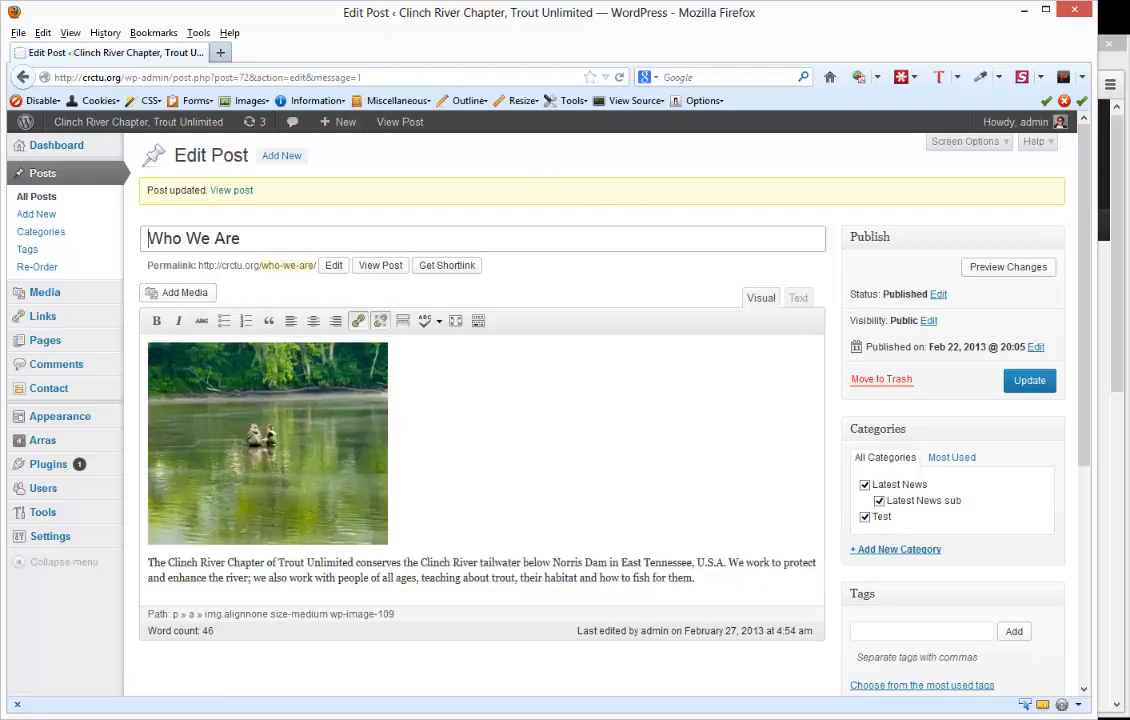
# - Switch to Chrome, reload the crctu.org homepage to check its navigation bar, and open the Test category archive
pyautogui.click(1122, 368)
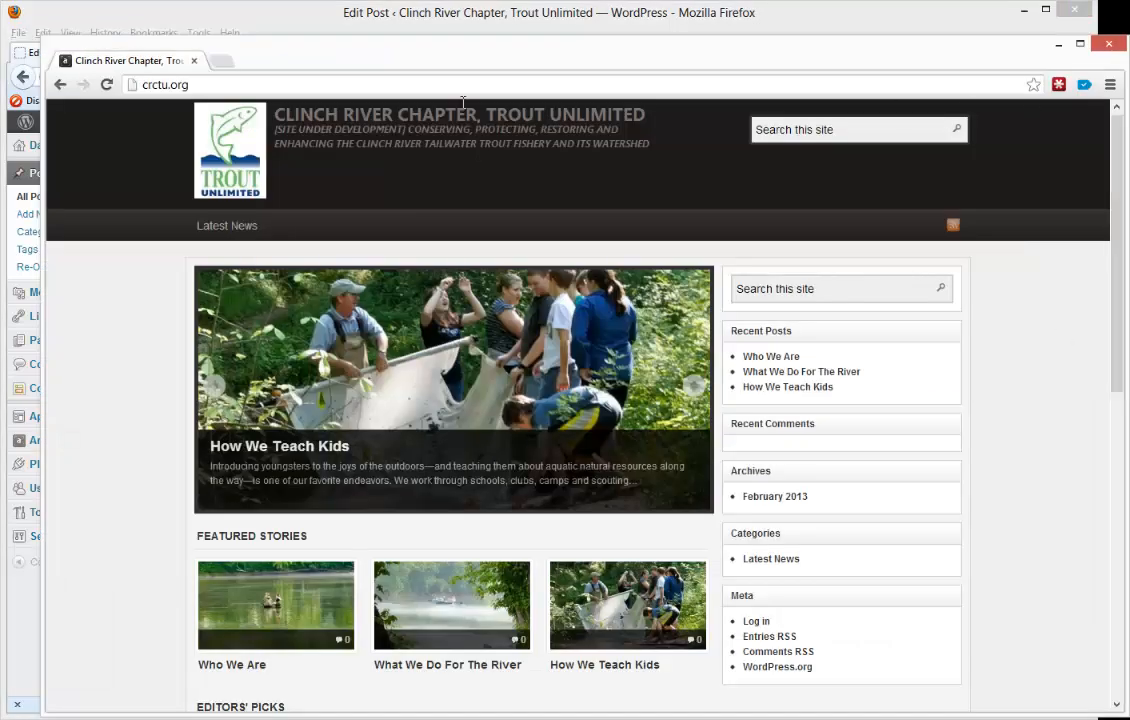
pyautogui.click(106, 84)
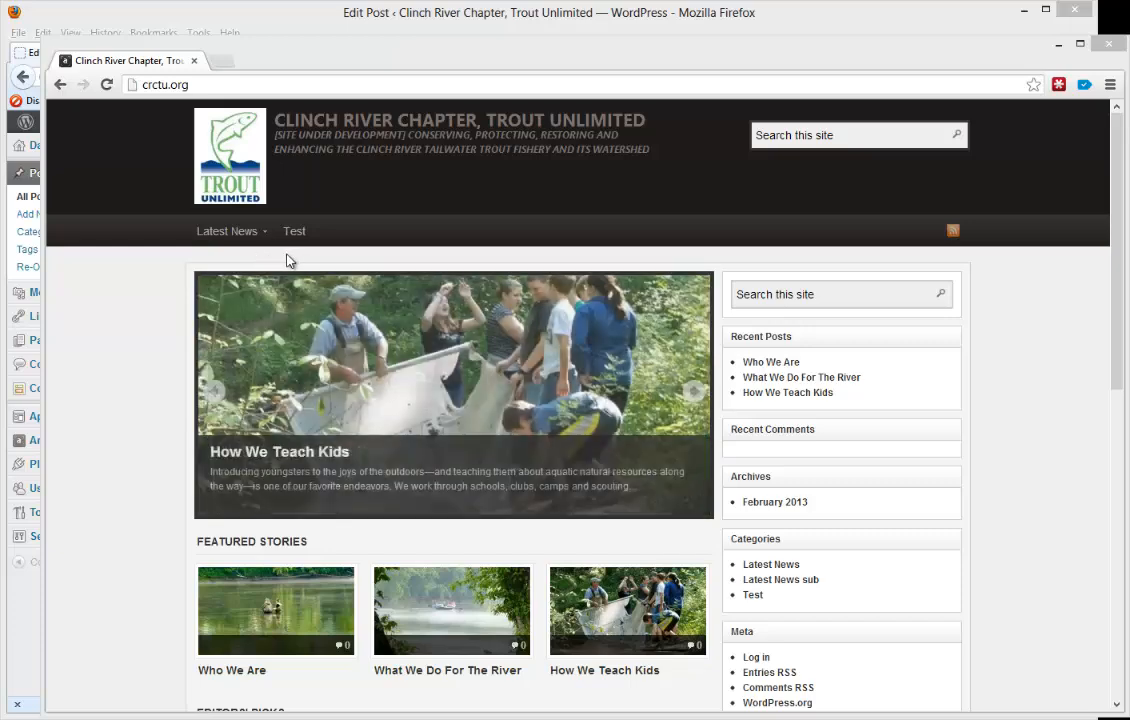
pyautogui.moveTo(243, 237)
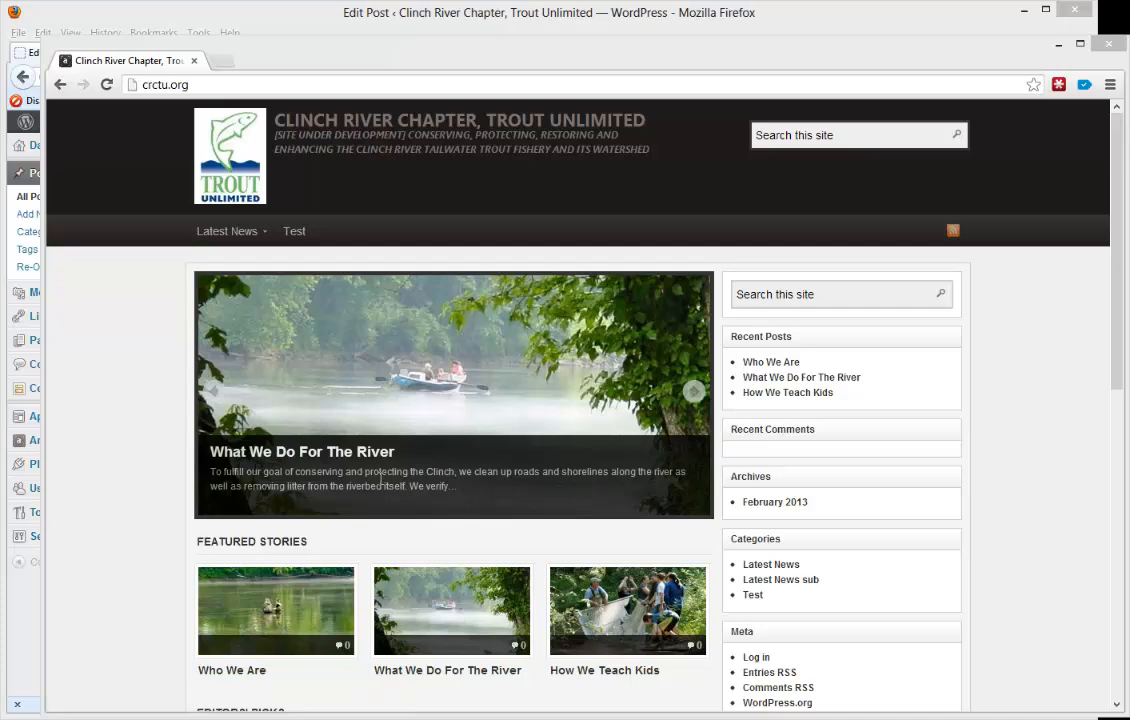
pyautogui.click(308, 238)
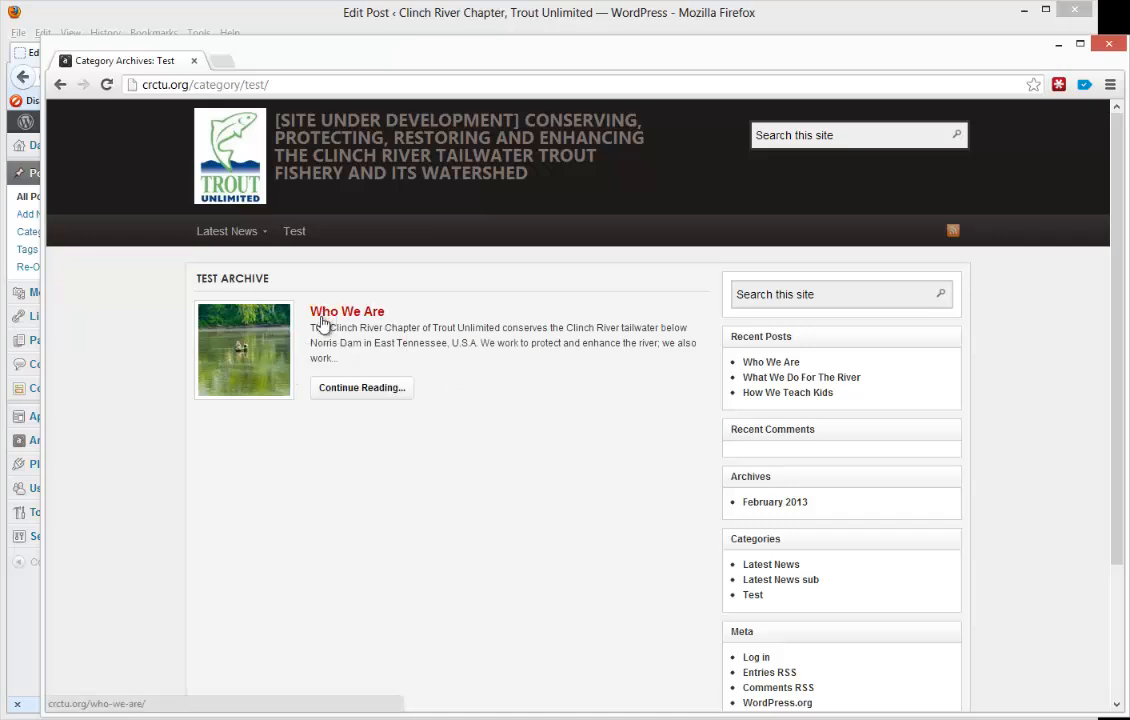
# - Switch back to the WordPress admin in Firefox and open the post Categories page
pyautogui.click(377, 20)
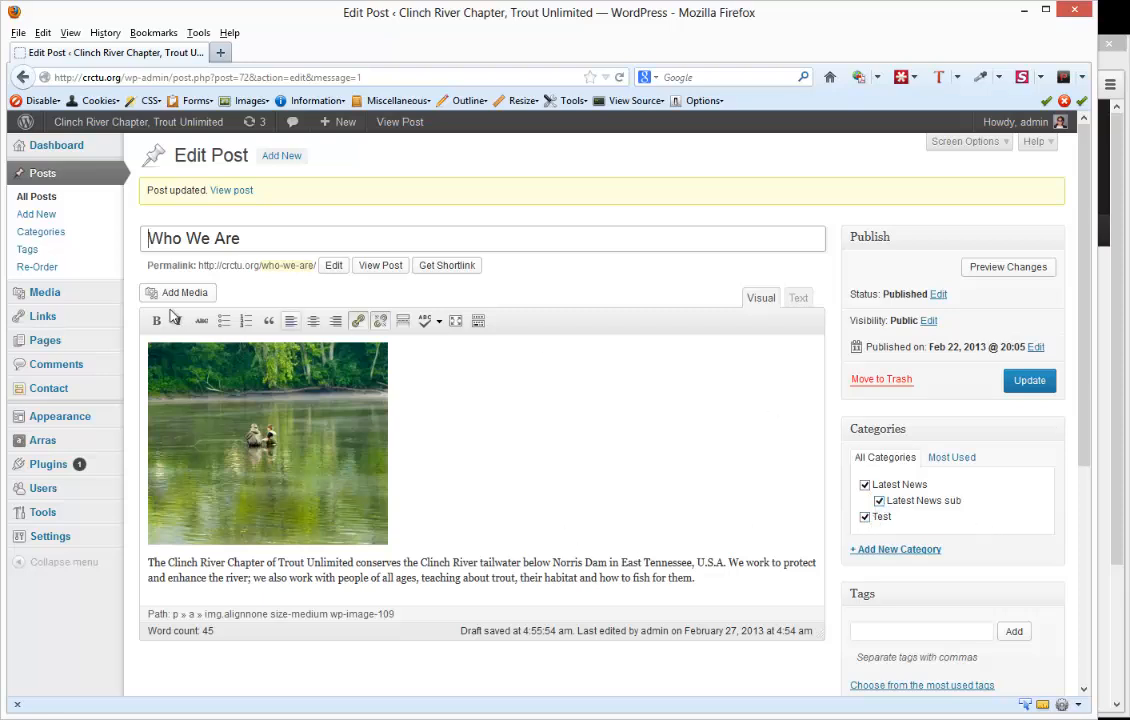
pyautogui.click(48, 235)
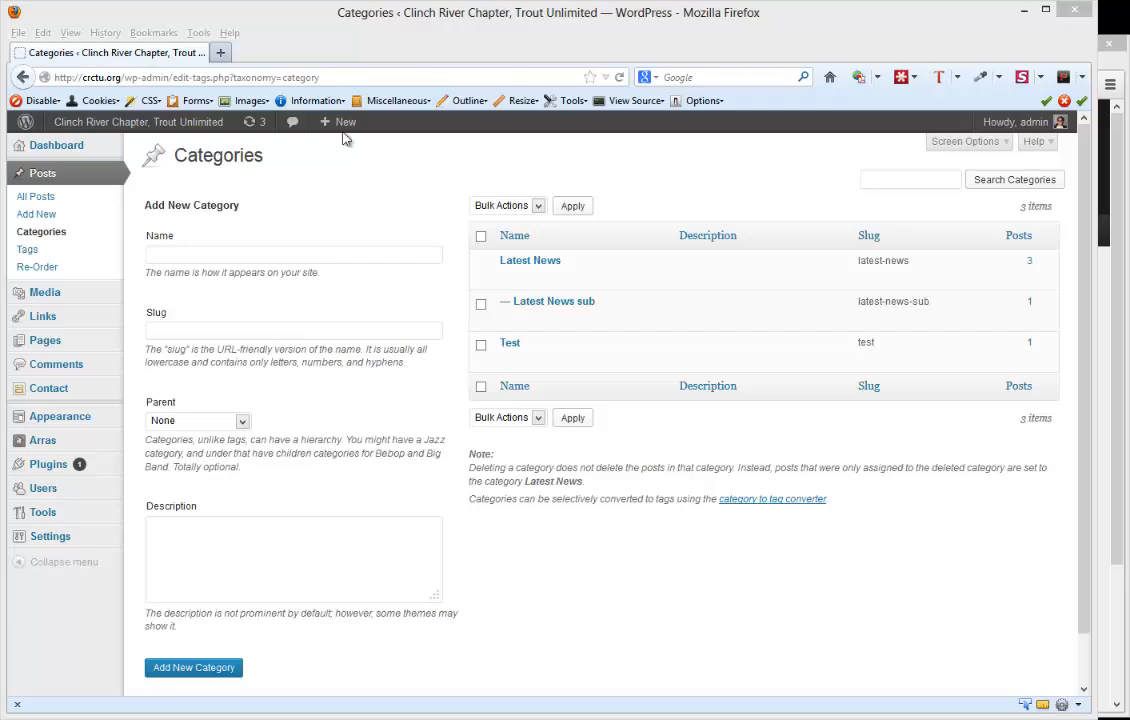
# - Return to the public homepage in Chrome and examine its slideshow, Featured Stories, Editors' Picks and Latest Headlines sections
pyautogui.click(1117, 379)
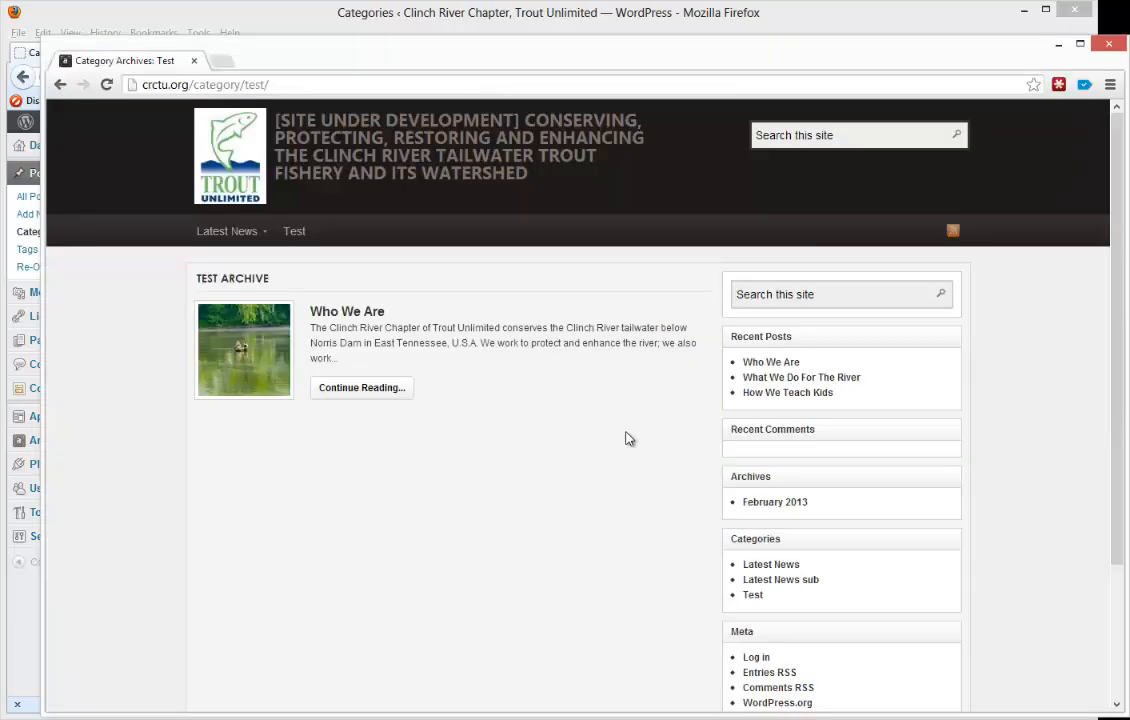
pyautogui.click(199, 155)
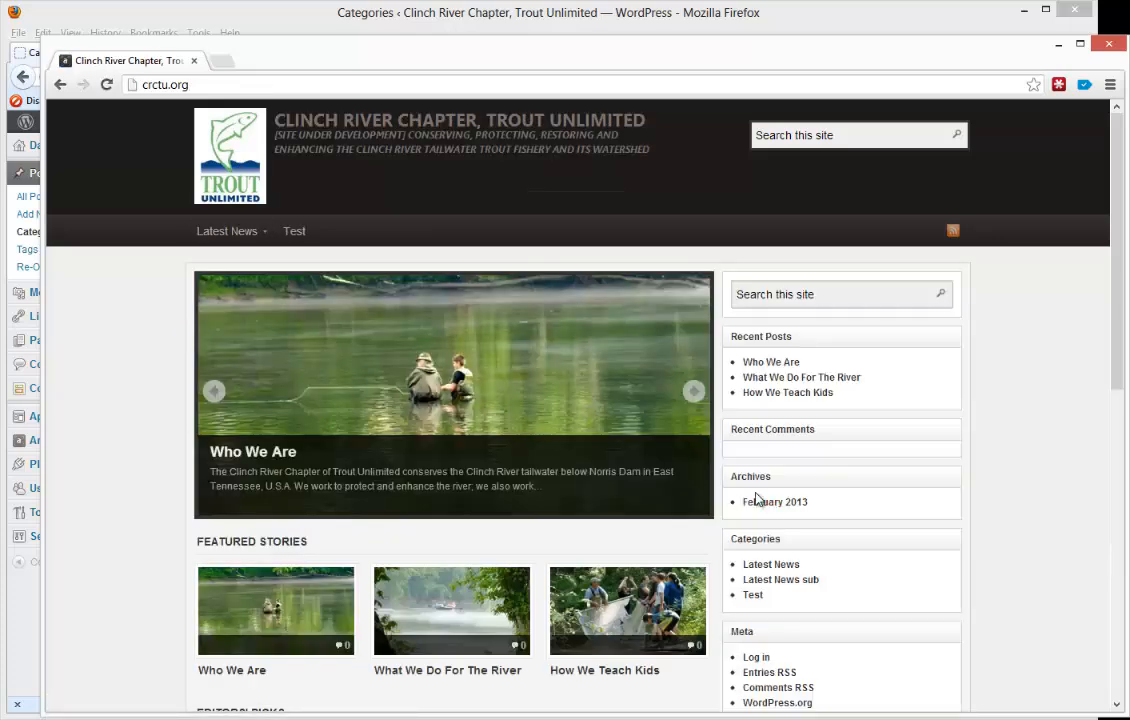
pyautogui.scroll(-3, 434, 390)
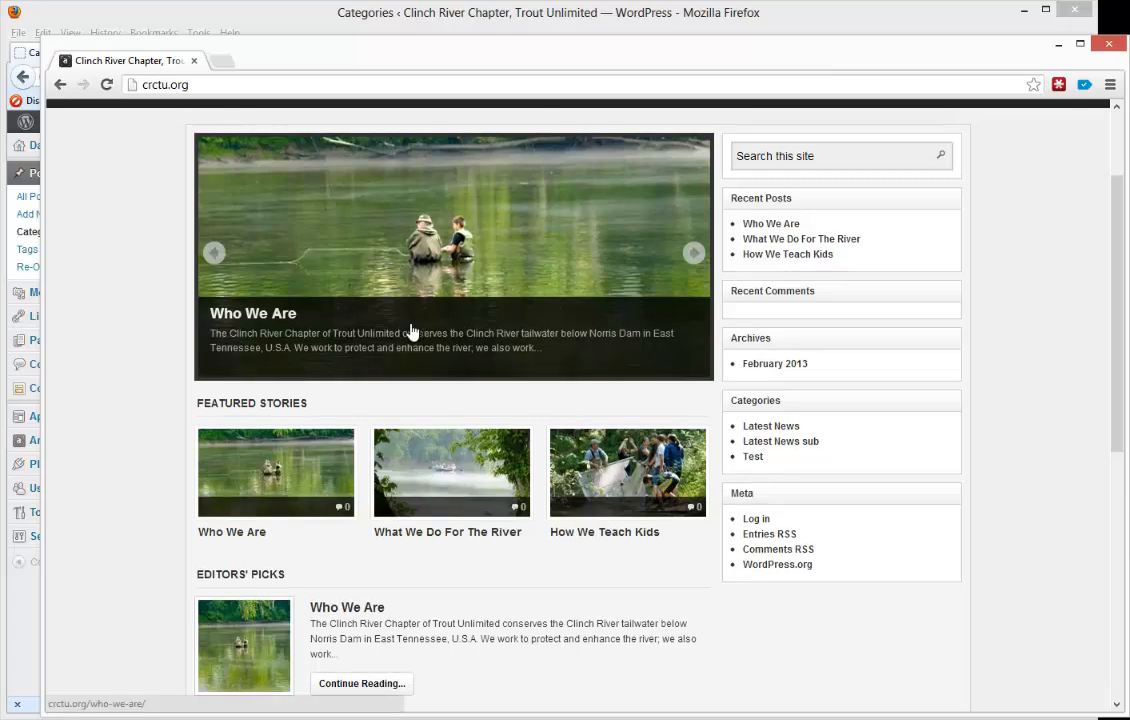
pyautogui.scroll(-1, 234, 376)
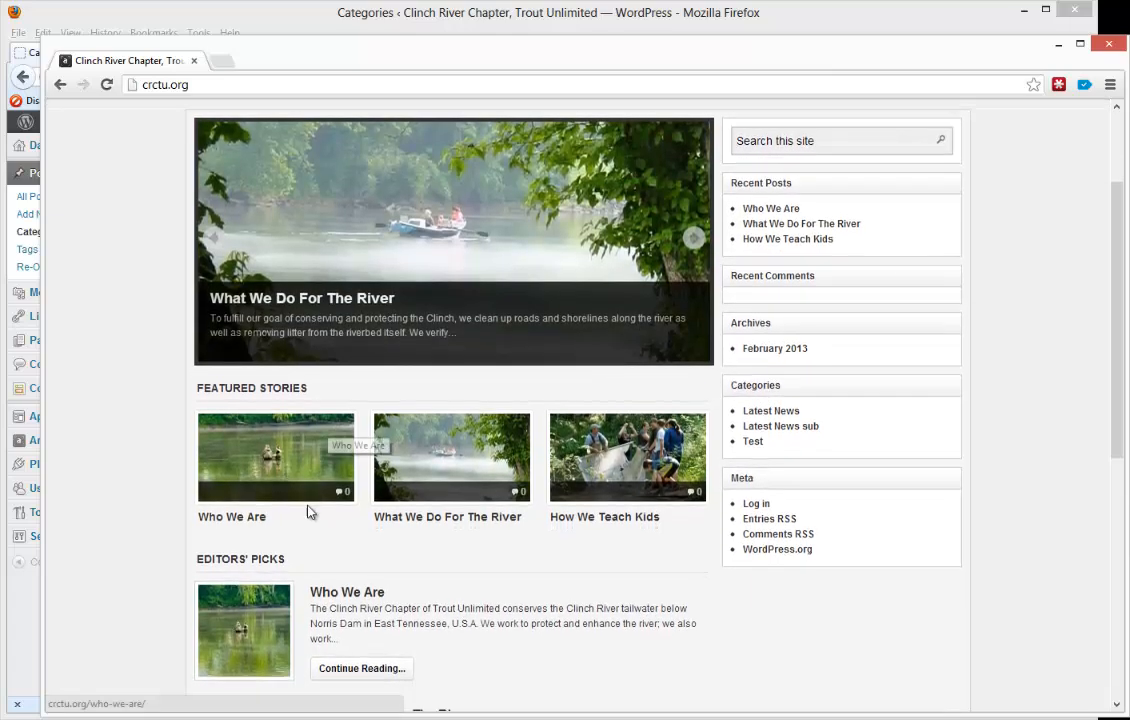
pyautogui.scroll(-1, 262, 570)
pyautogui.scroll(-5, 305, 620)
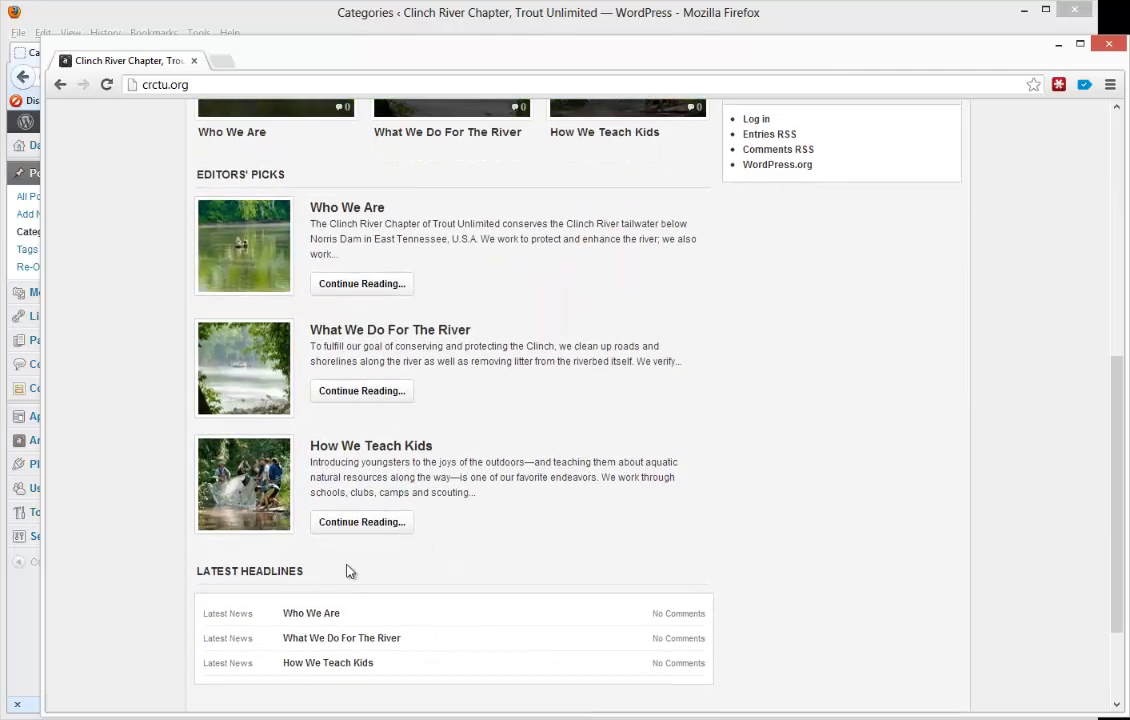
pyautogui.scroll(8, 346, 570)
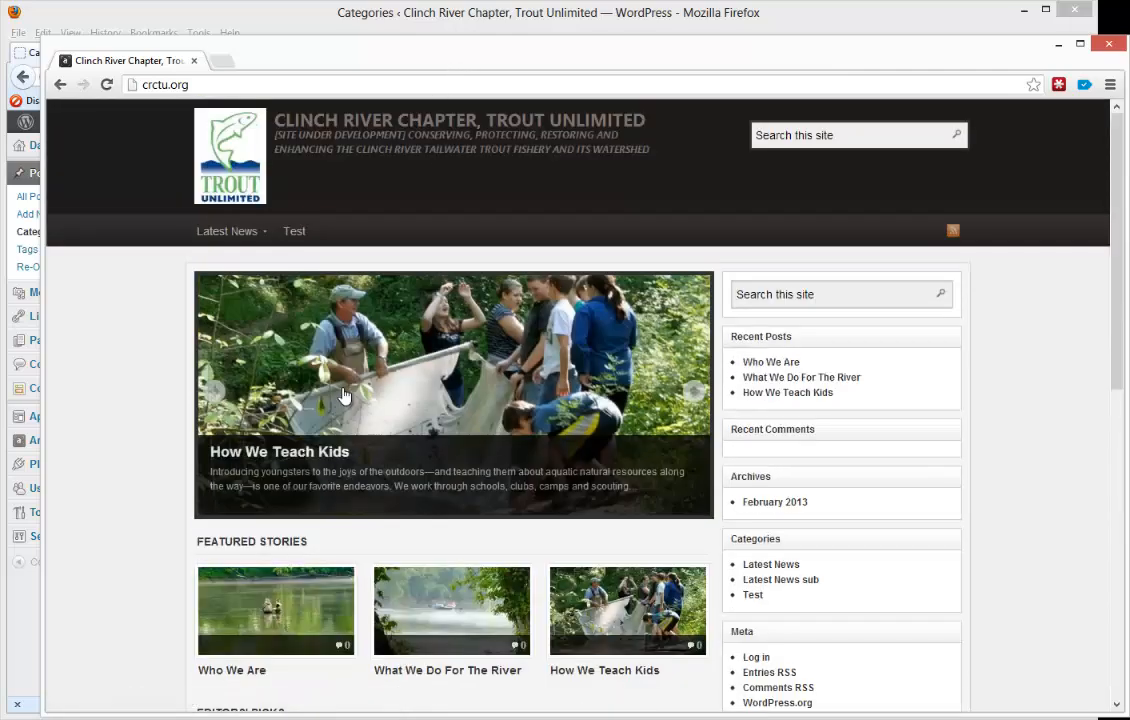
pyautogui.click(486, 14)
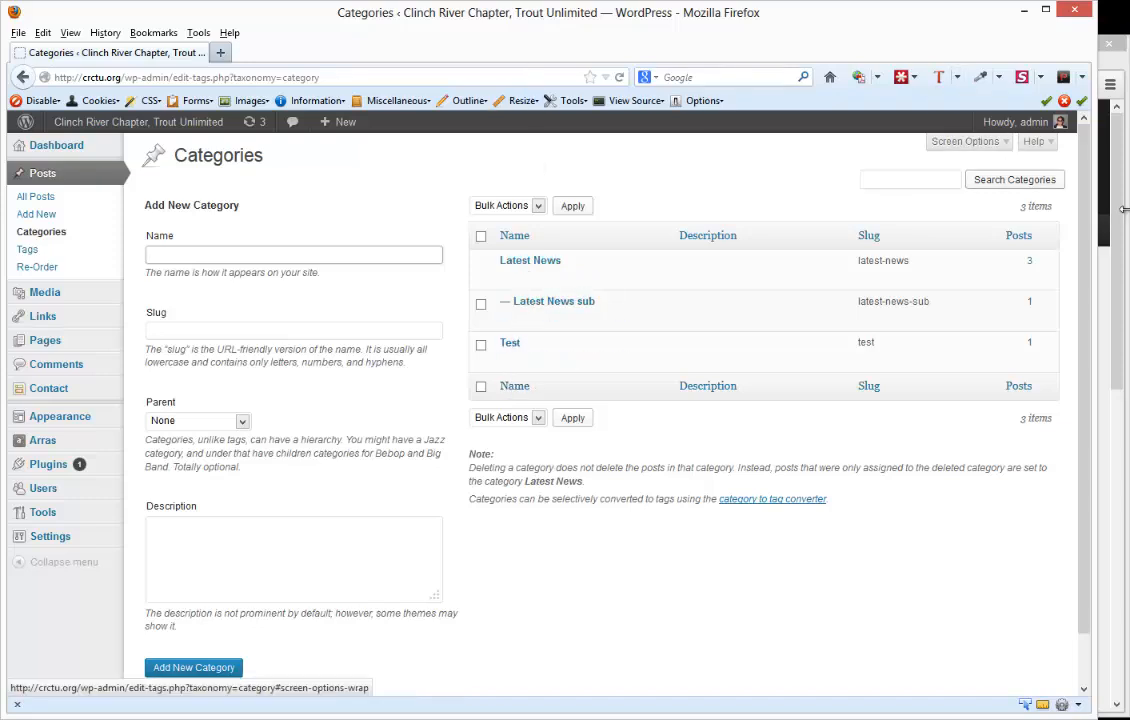
pyautogui.hotkey('alt', 'Tab')
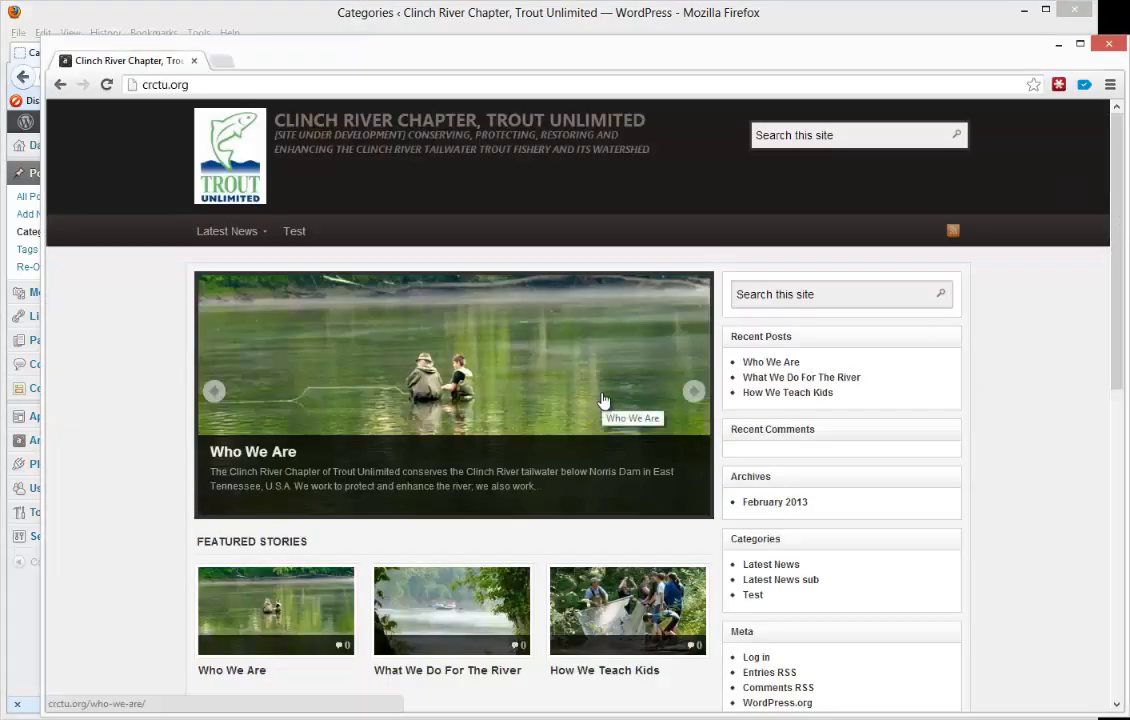
pyautogui.scroll(-2, 605, 400)
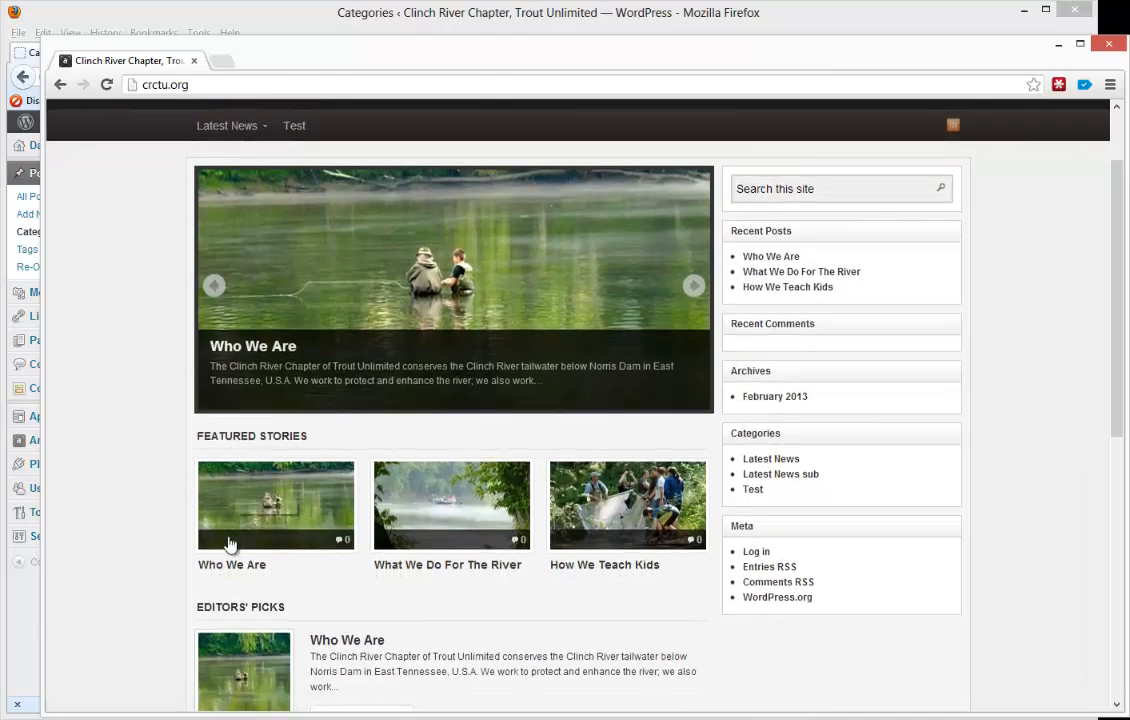
pyautogui.scroll(-1, 255, 570)
pyautogui.scroll(-1, 265, 350)
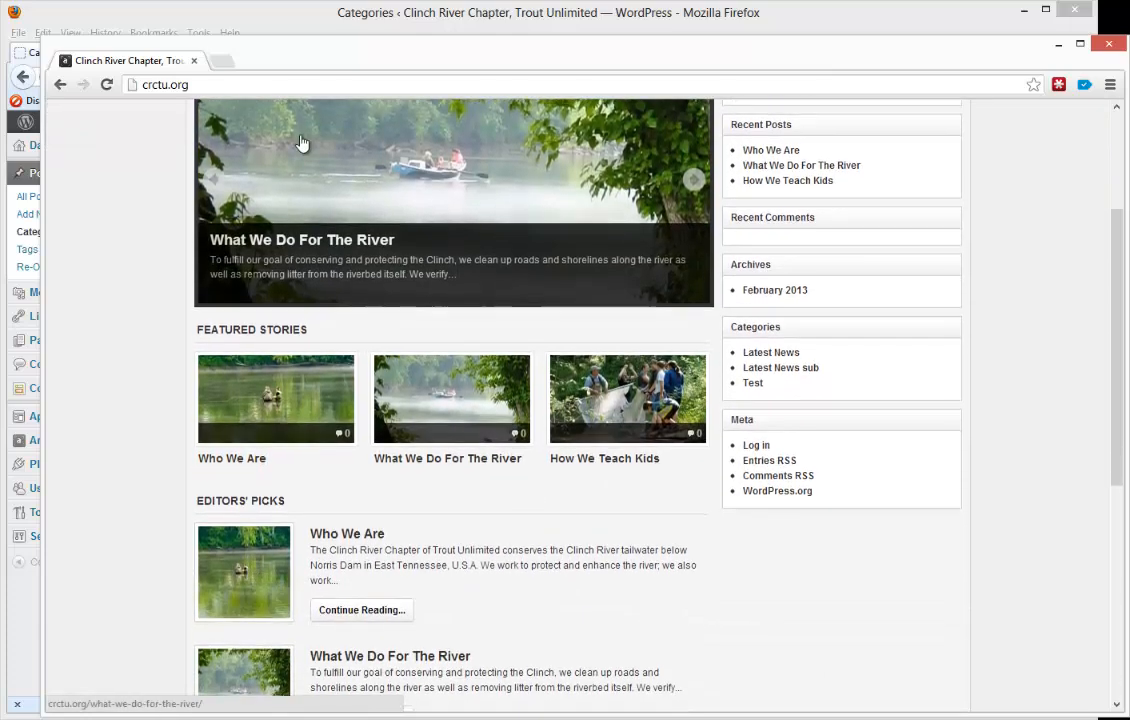
# - Switch back to Firefox and open the Home settings of the Arras theme options
pyautogui.click(350, 22)
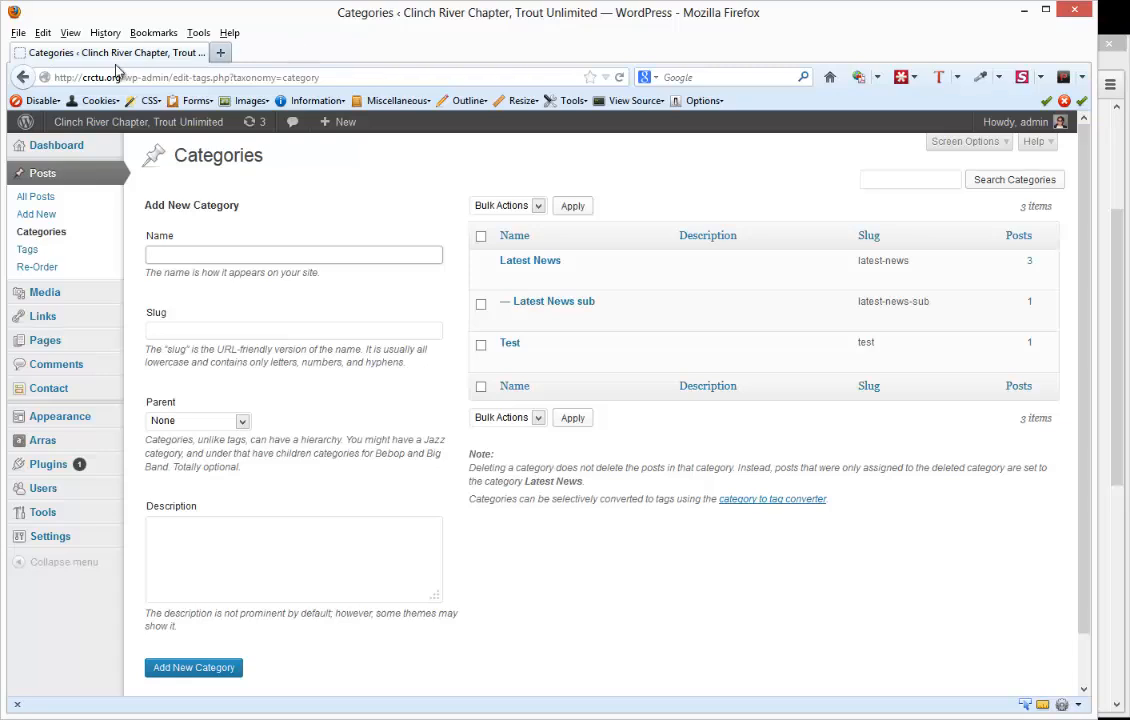
pyautogui.moveTo(137, 147)
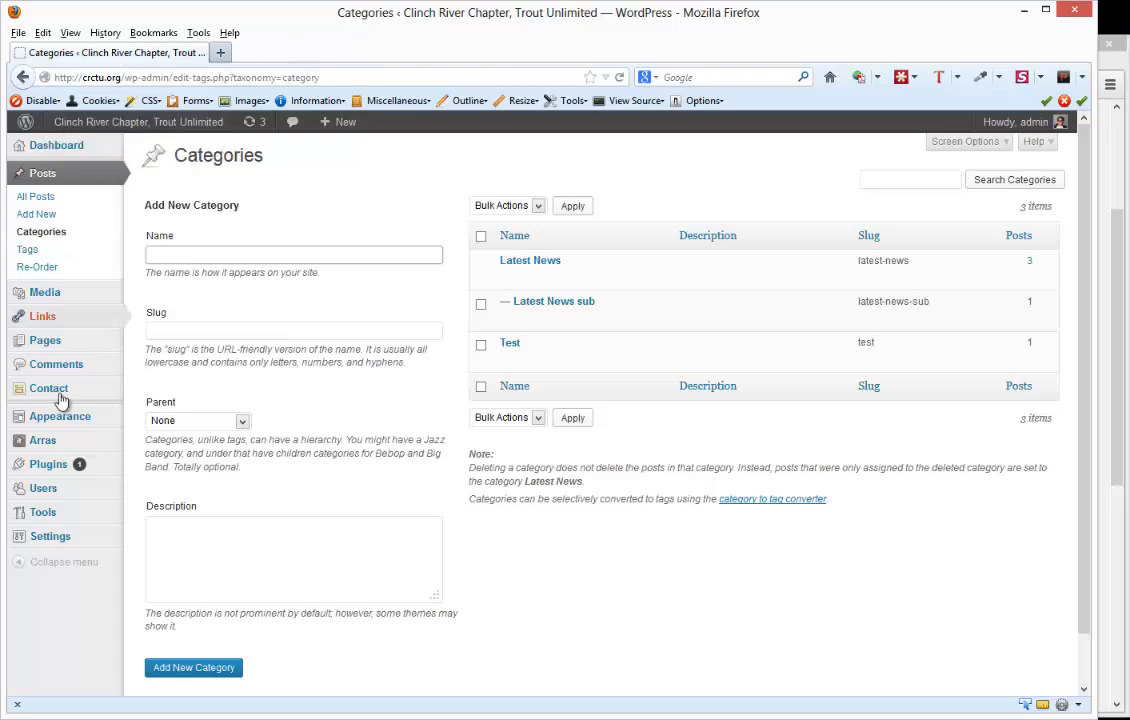
pyautogui.moveTo(45, 450)
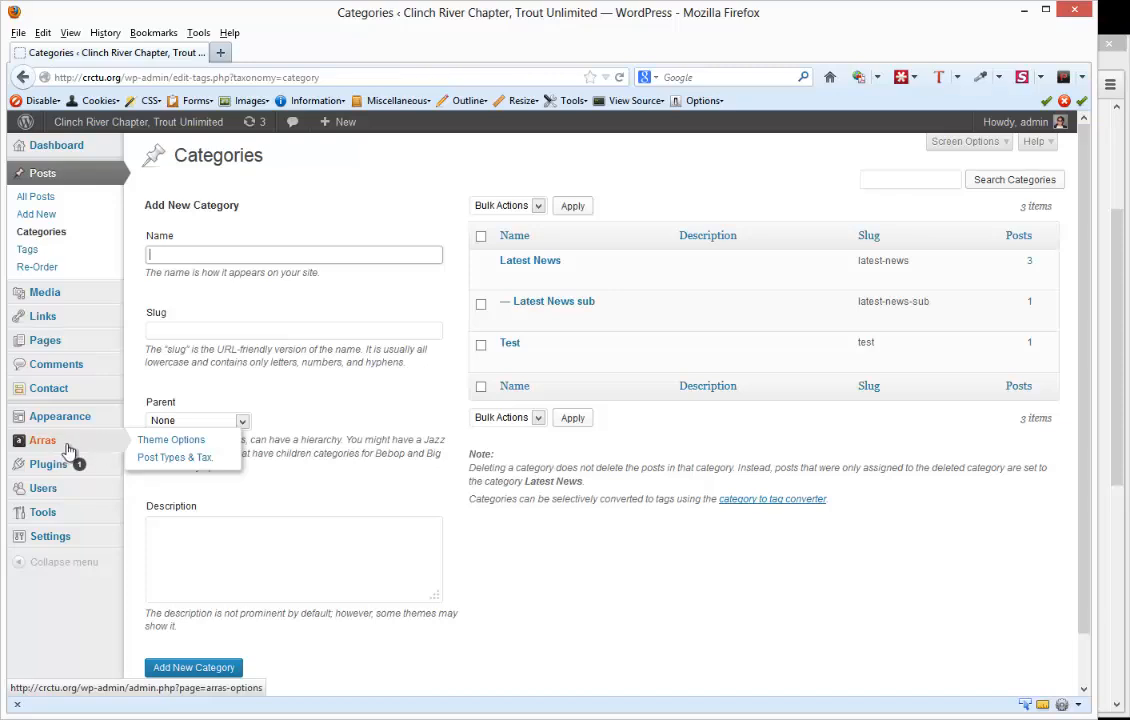
pyautogui.click(62, 451)
pyautogui.moveTo(71, 500)
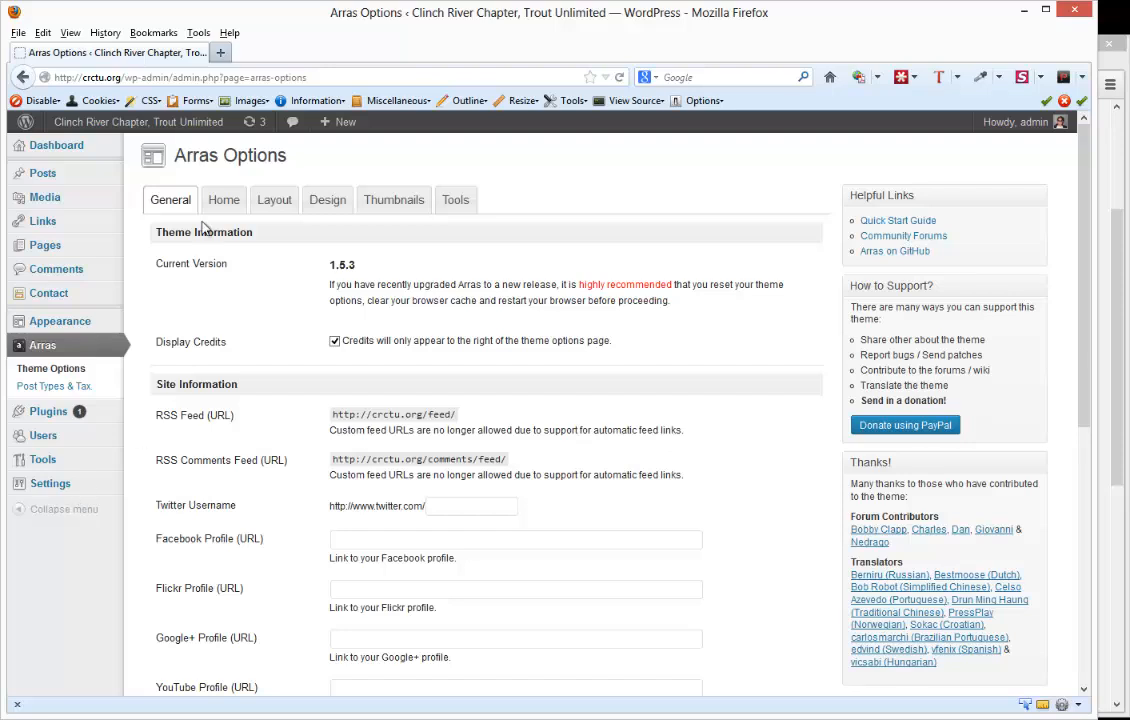
pyautogui.click(226, 201)
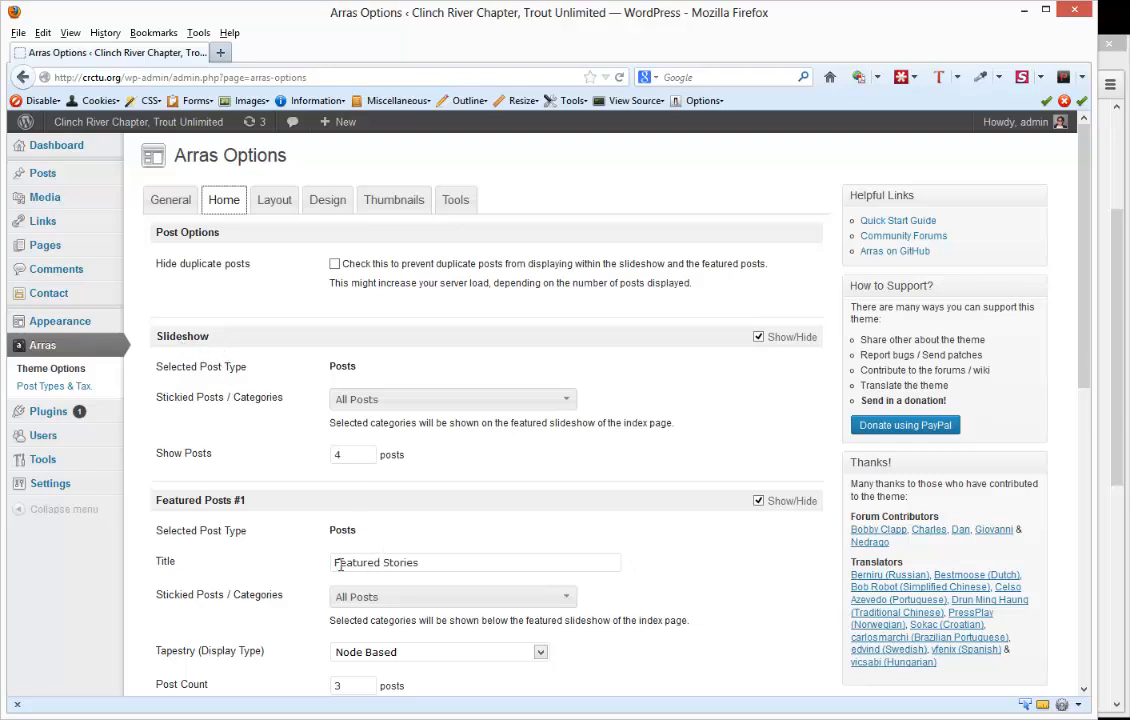
# - Set the Featured Posts #1 section's post count to 1 and save the theme options
pyautogui.scroll(-5, 425, 564)
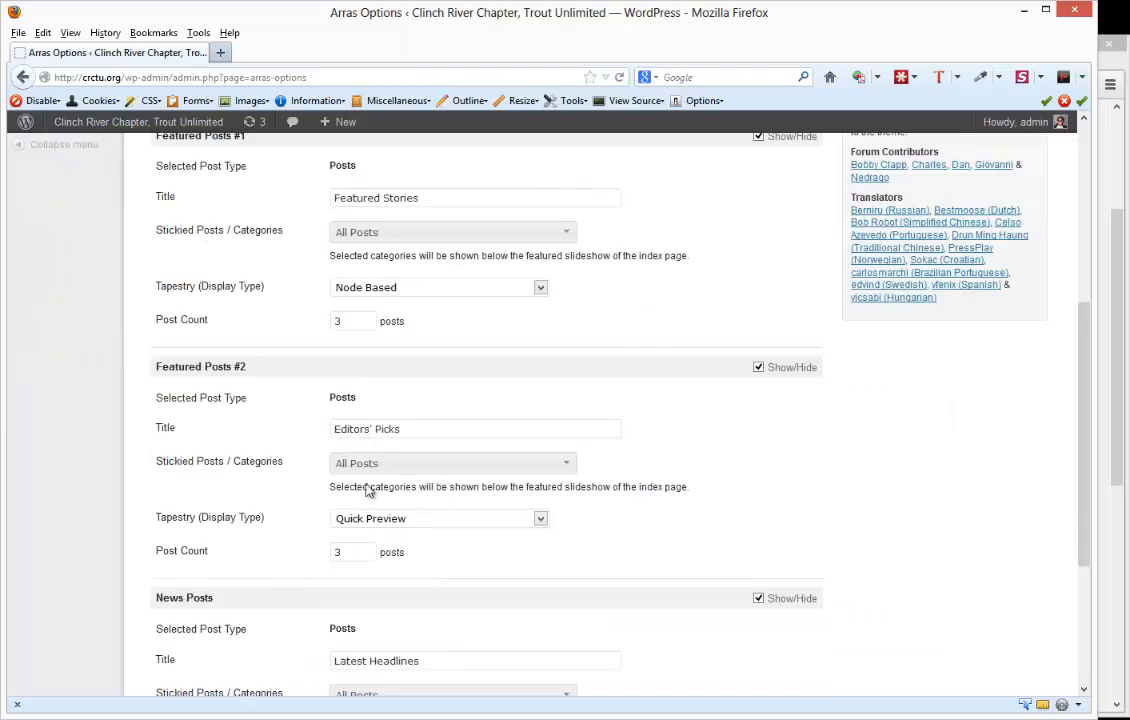
pyautogui.scroll(-1, 383, 578)
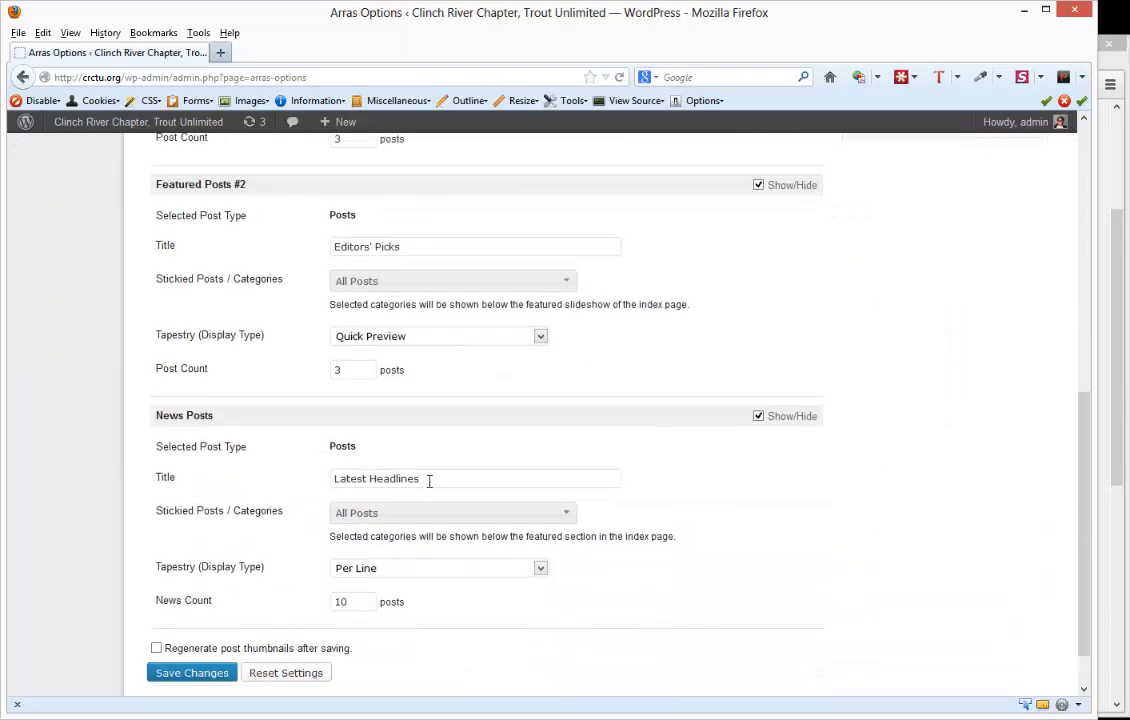
pyautogui.scroll(4, 429, 481)
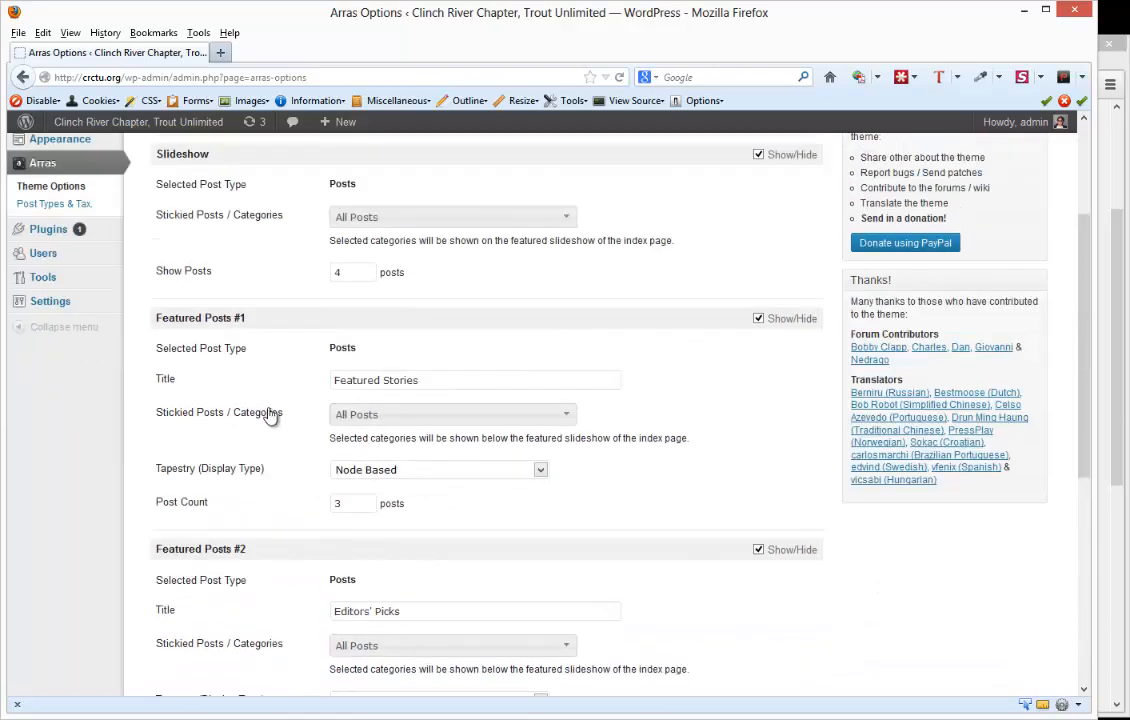
pyautogui.scroll(1, 270, 416)
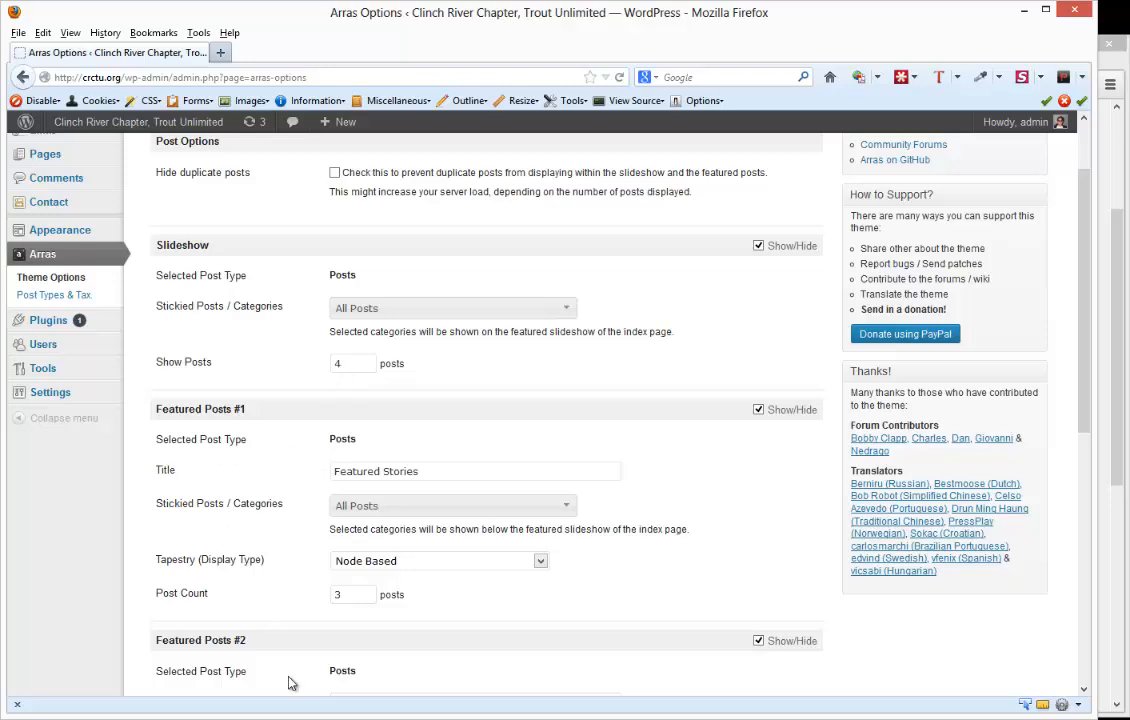
pyautogui.moveTo(365, 598); pyautogui.dragTo(283, 599)
pyautogui.write('1')
pyautogui.scroll(-5, 265, 535)
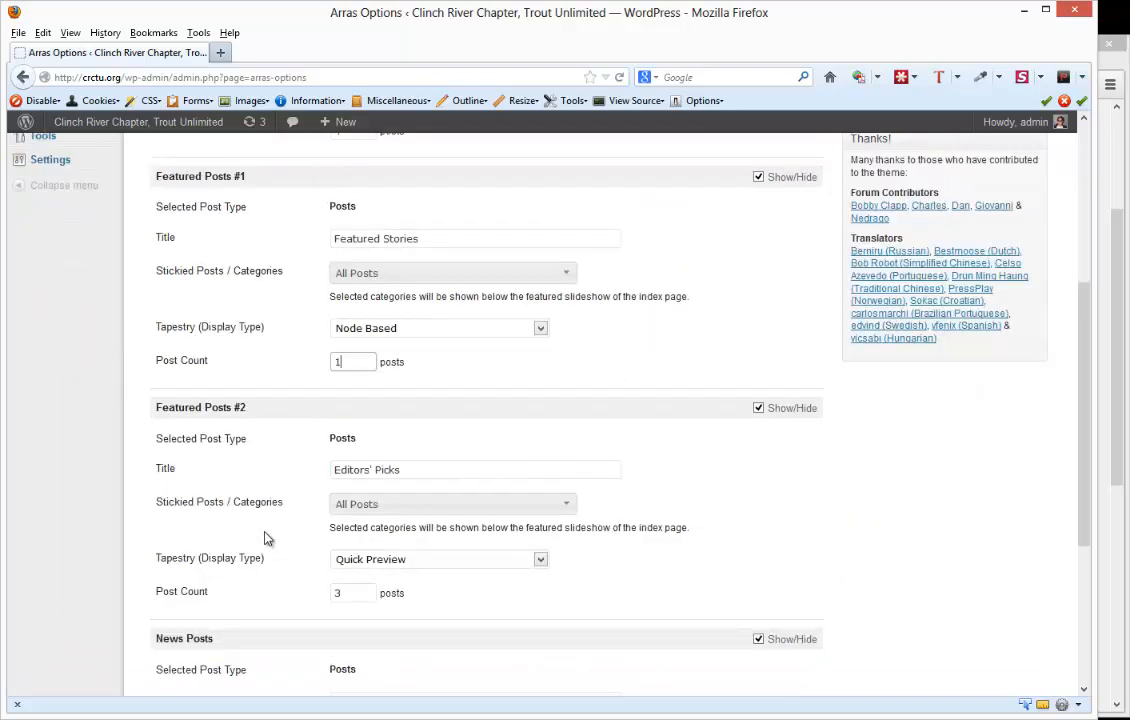
pyautogui.scroll(-5, 252, 574)
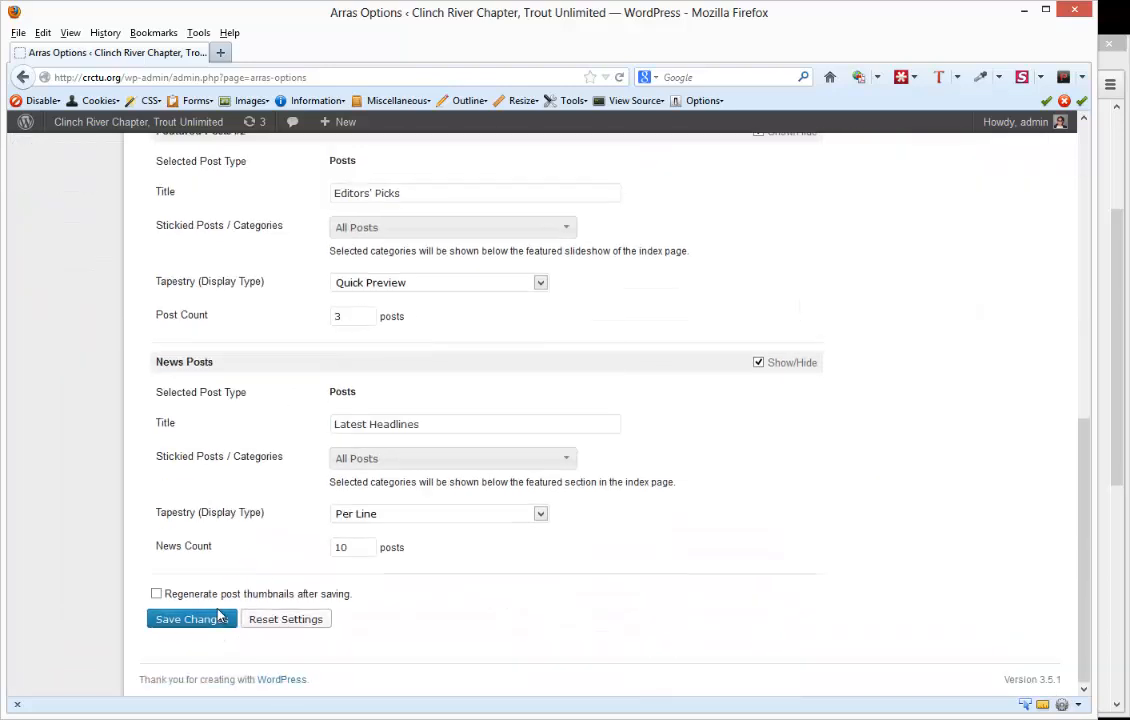
pyautogui.click(211, 621)
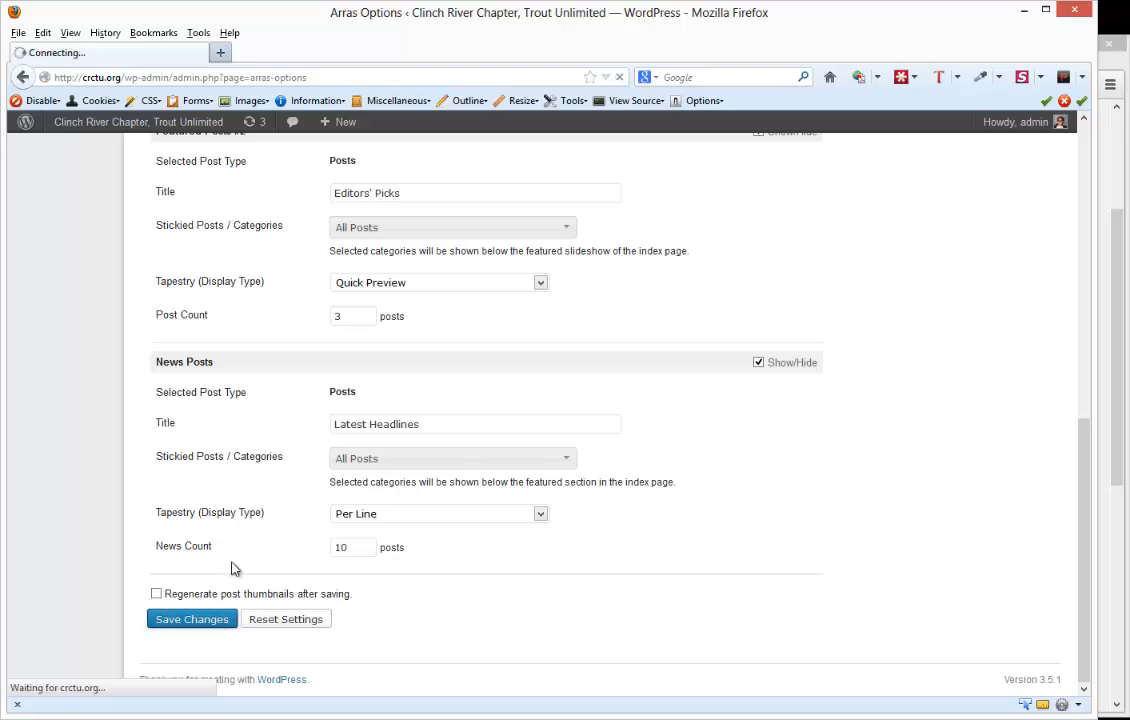
# - Switch to Chrome and reload the crctu.org homepage to check the Featured Stories section
pyautogui.click(1104, 426)
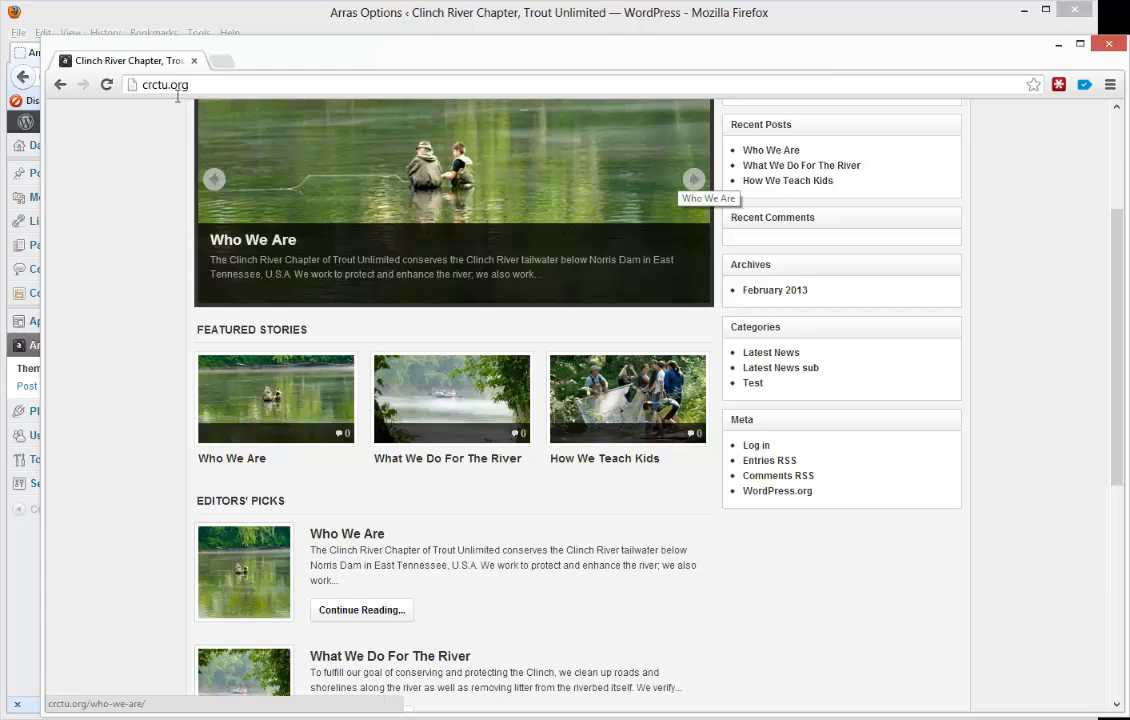
pyautogui.click(112, 88)
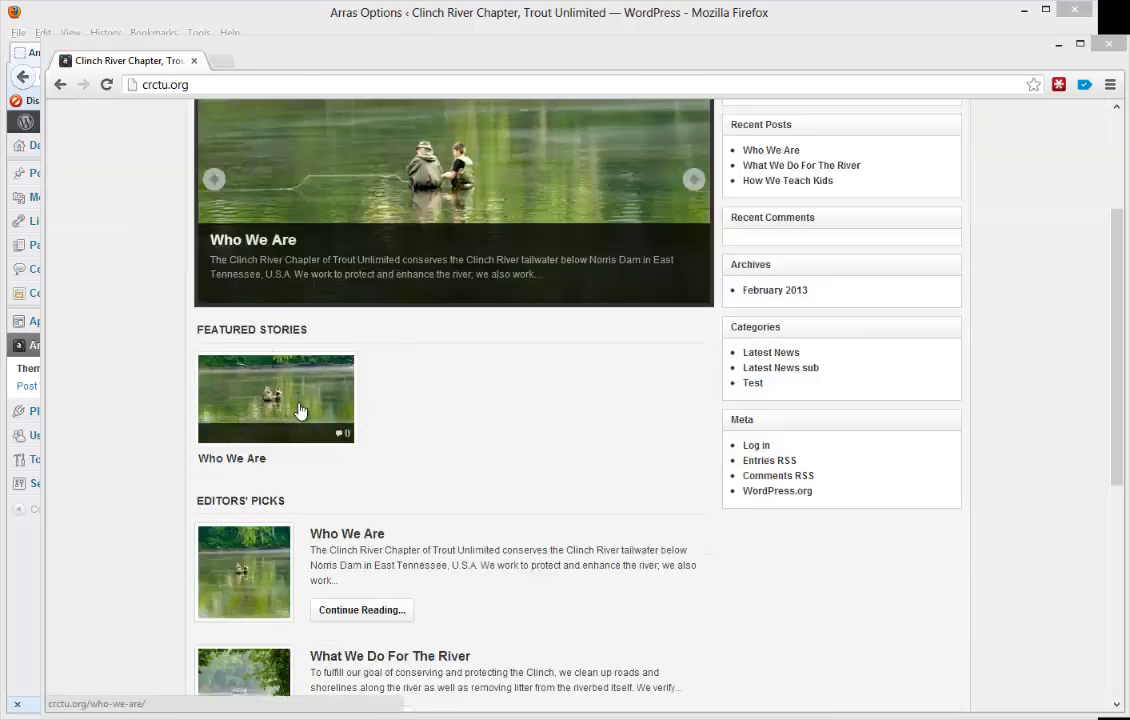
# - Switch back to Firefox, reopen the Arras Home settings and set the Featured Posts #1 post count to 3
pyautogui.click(396, 20)
pyautogui.scroll(-2, 323, 463)
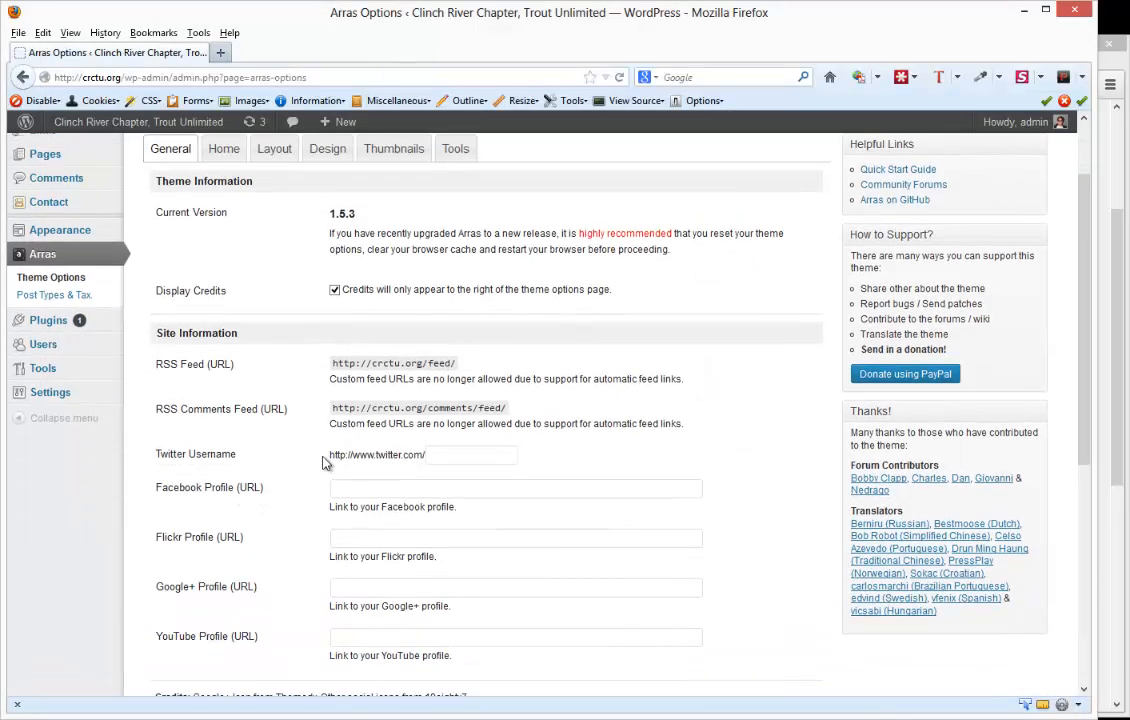
pyautogui.click(222, 152)
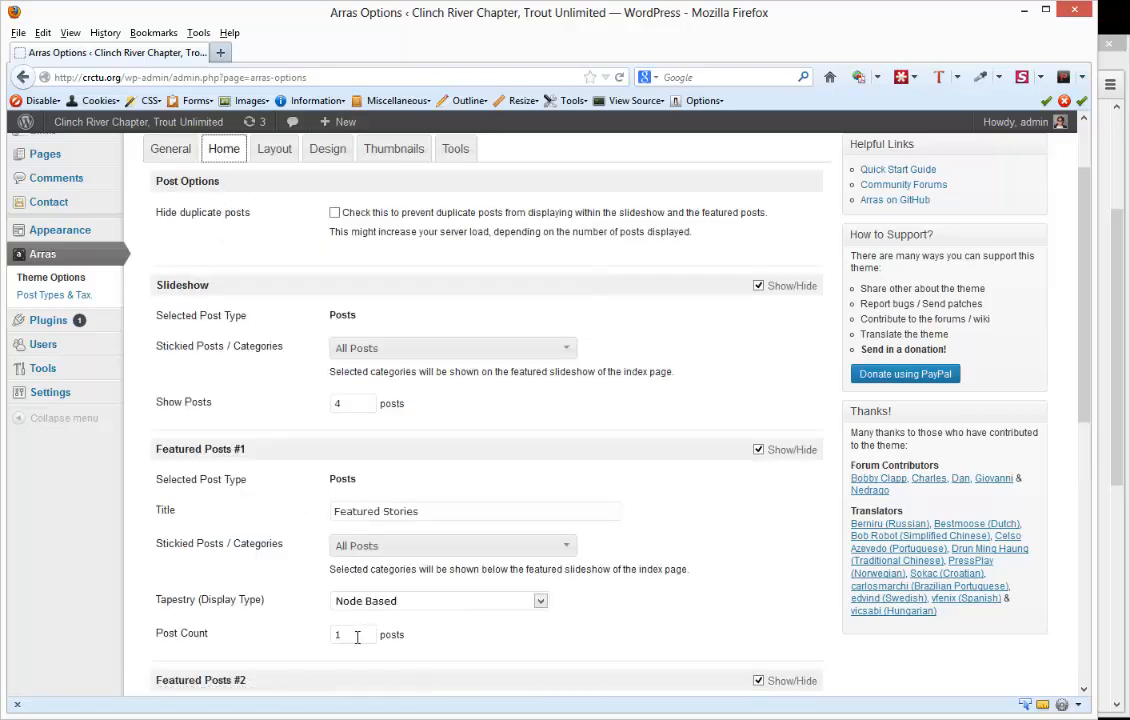
pyautogui.moveTo(357, 637); pyautogui.dragTo(274, 636)
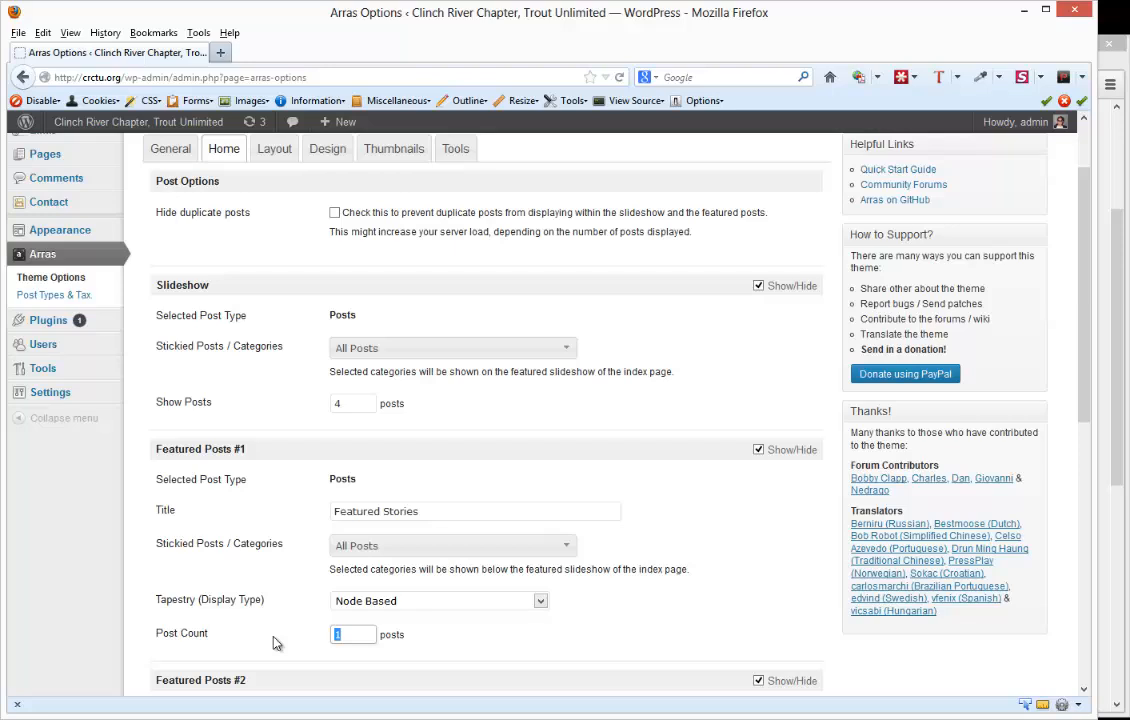
pyautogui.write('3')
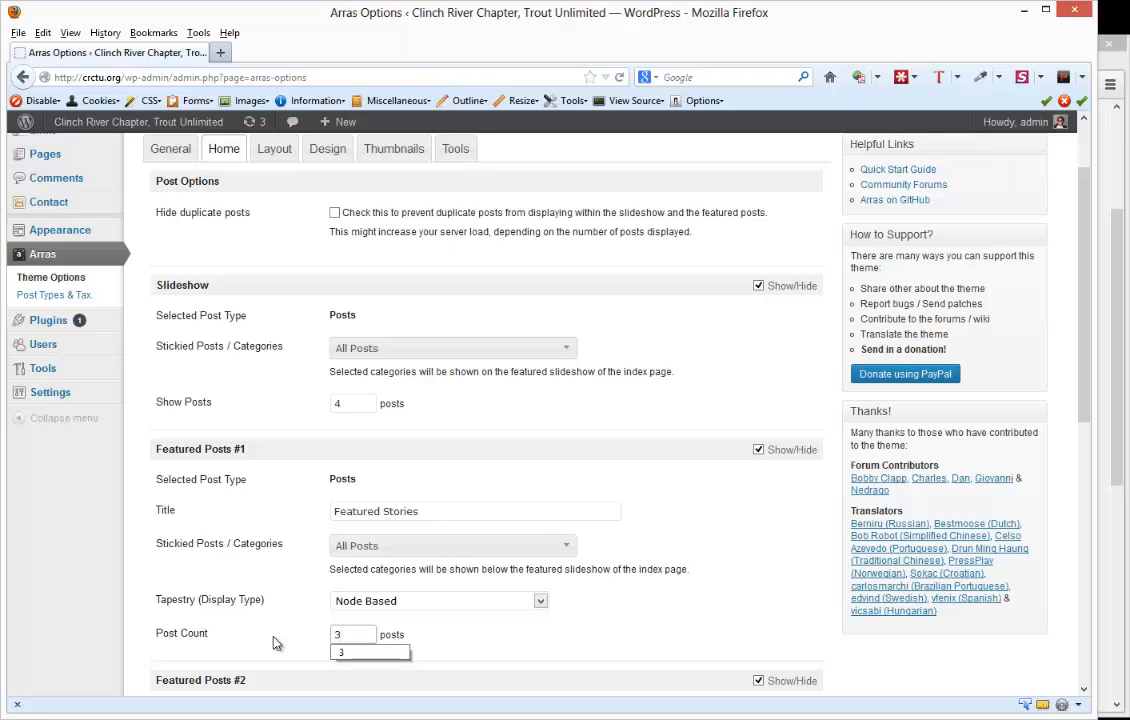
pyautogui.click(277, 643)
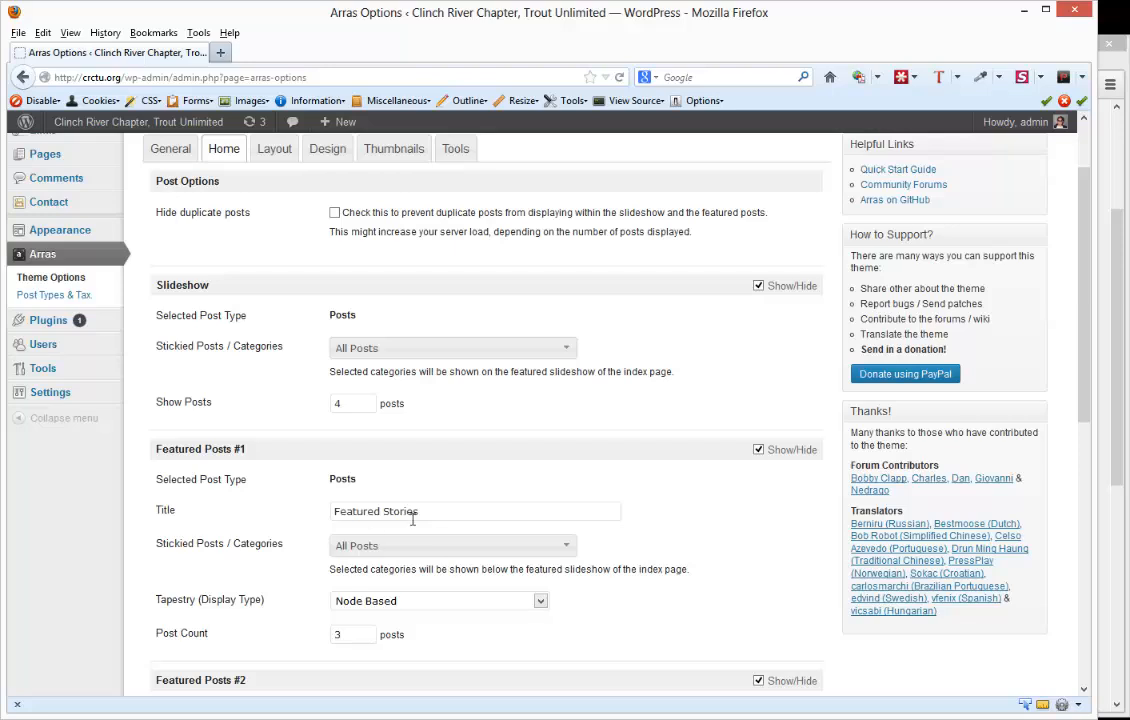
# - Change the title of the Featured Posts #2 section to Test
pyautogui.moveTo(472, 510); pyautogui.dragTo(287, 500)
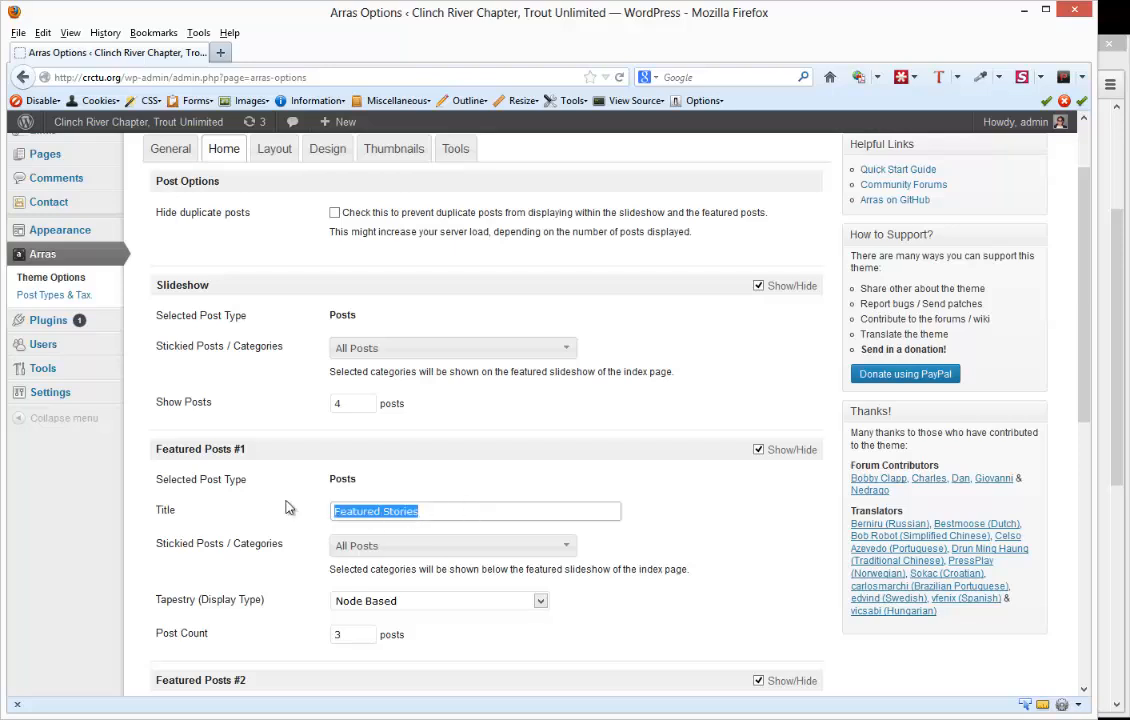
pyautogui.scroll(-5, 287, 508)
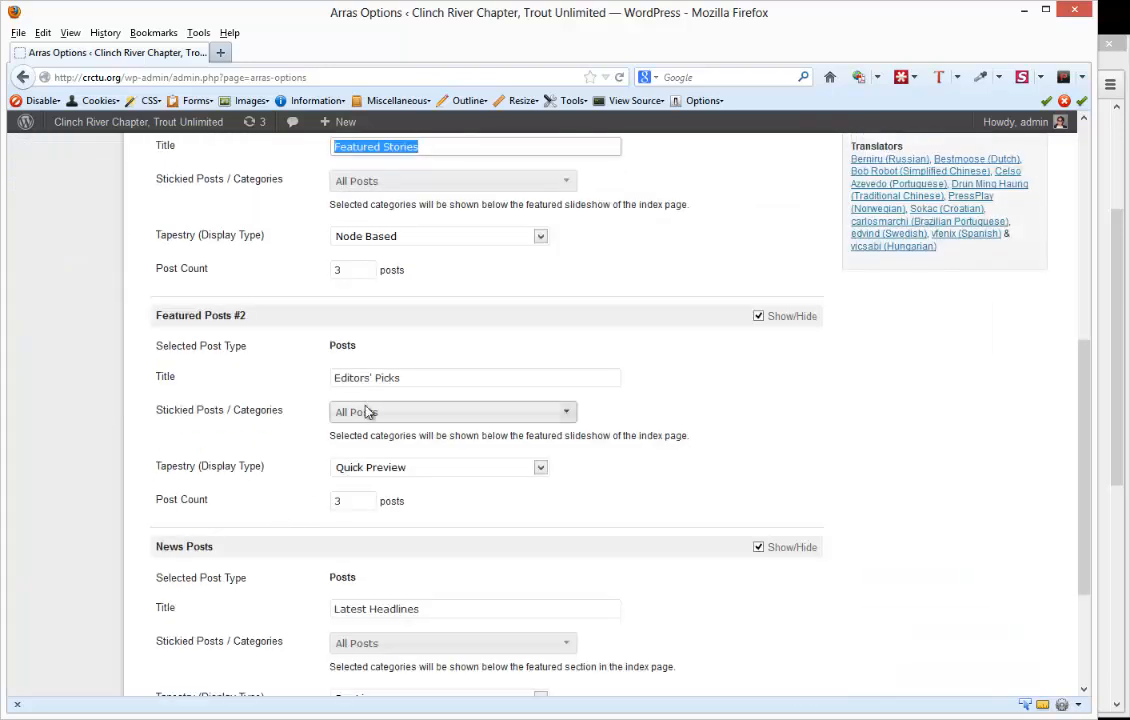
pyautogui.moveTo(421, 378); pyautogui.dragTo(194, 378)
pyautogui.press('Delete')
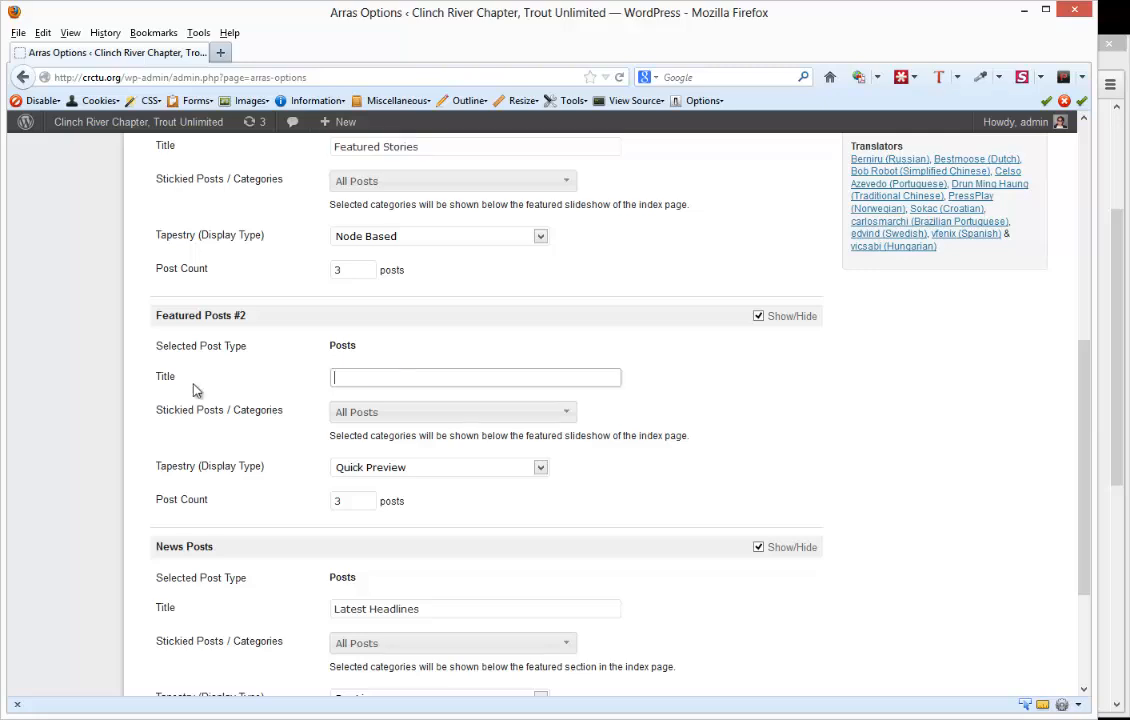
pyautogui.write('Test')
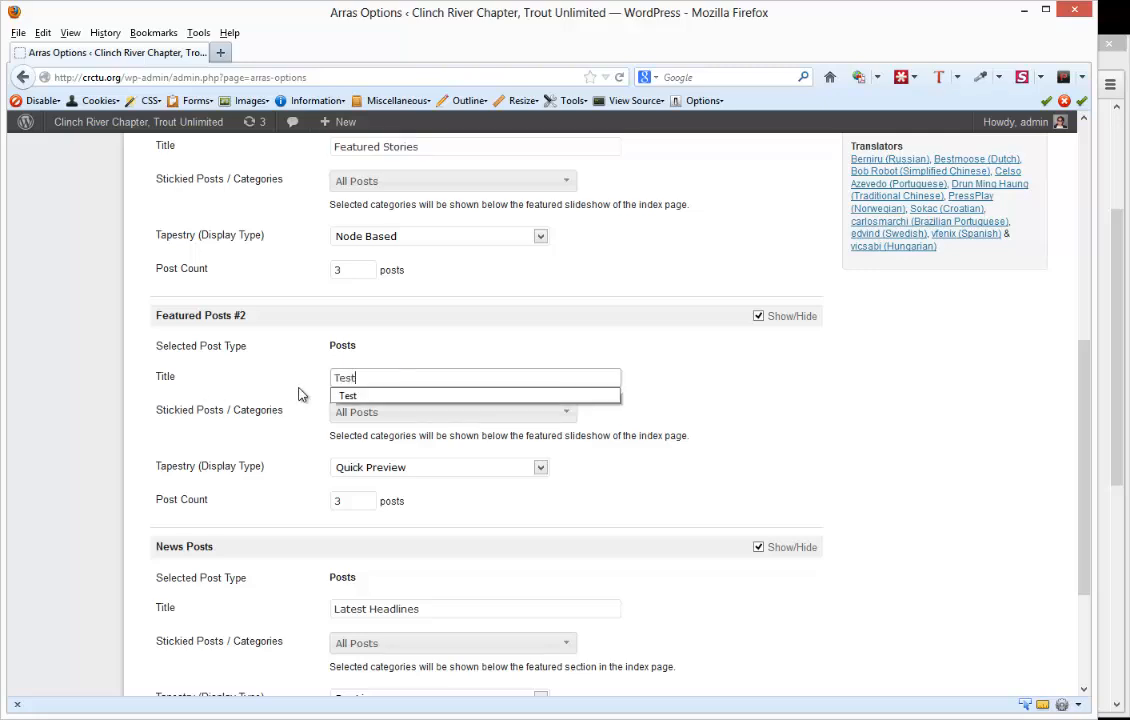
pyautogui.click(302, 394)
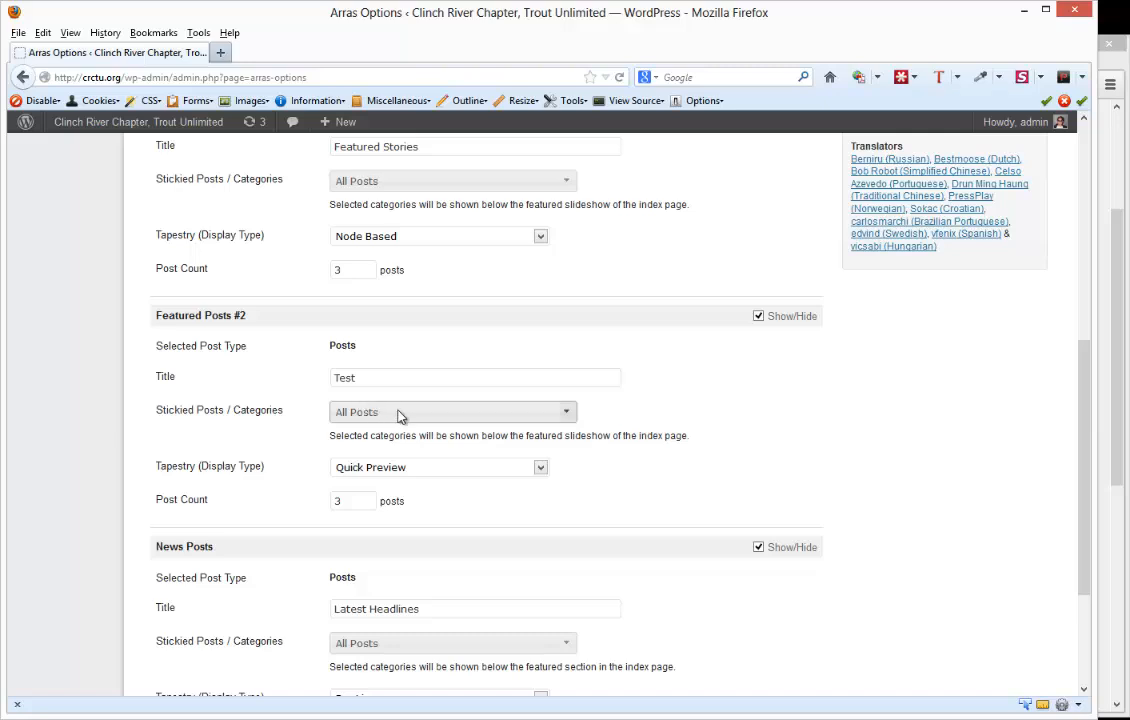
# - Limit the Featured Posts #2 section to the Test category and save the theme options
pyautogui.click(568, 414)
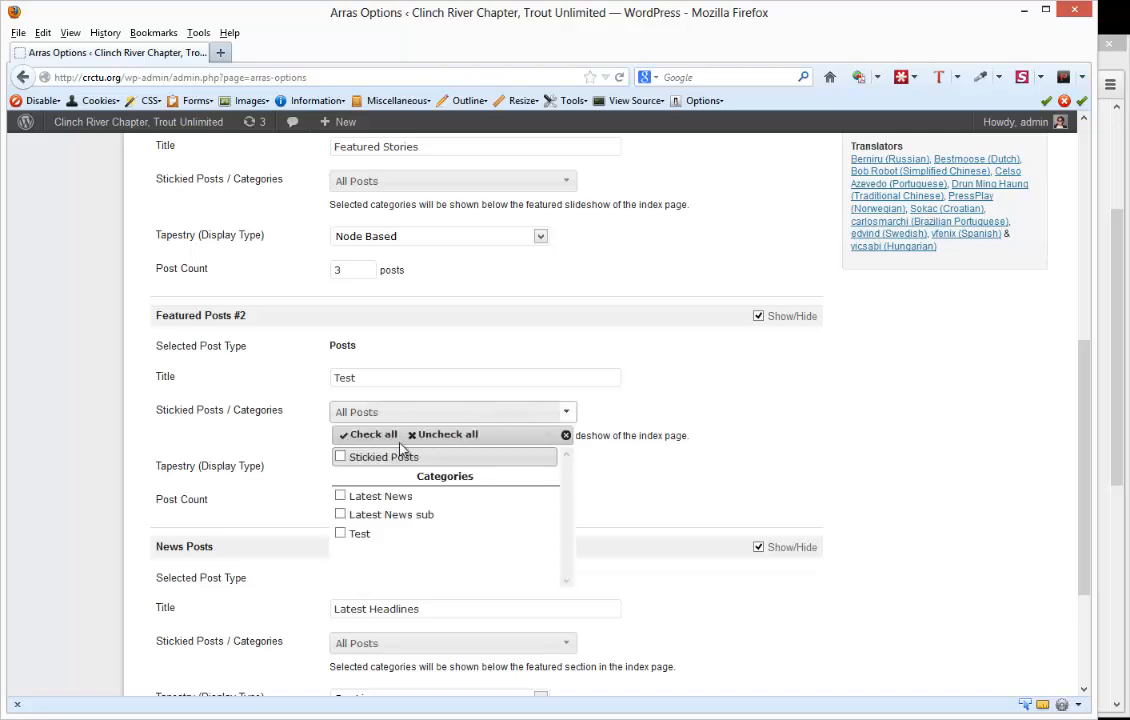
pyautogui.click(340, 534)
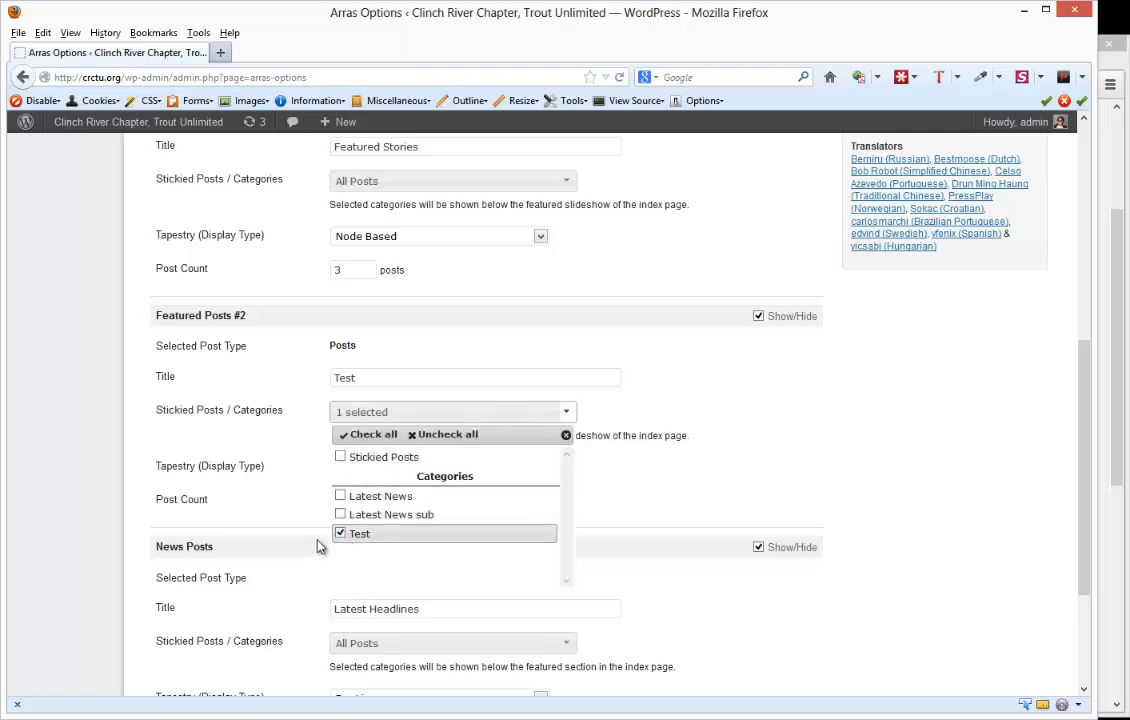
pyautogui.click(279, 469)
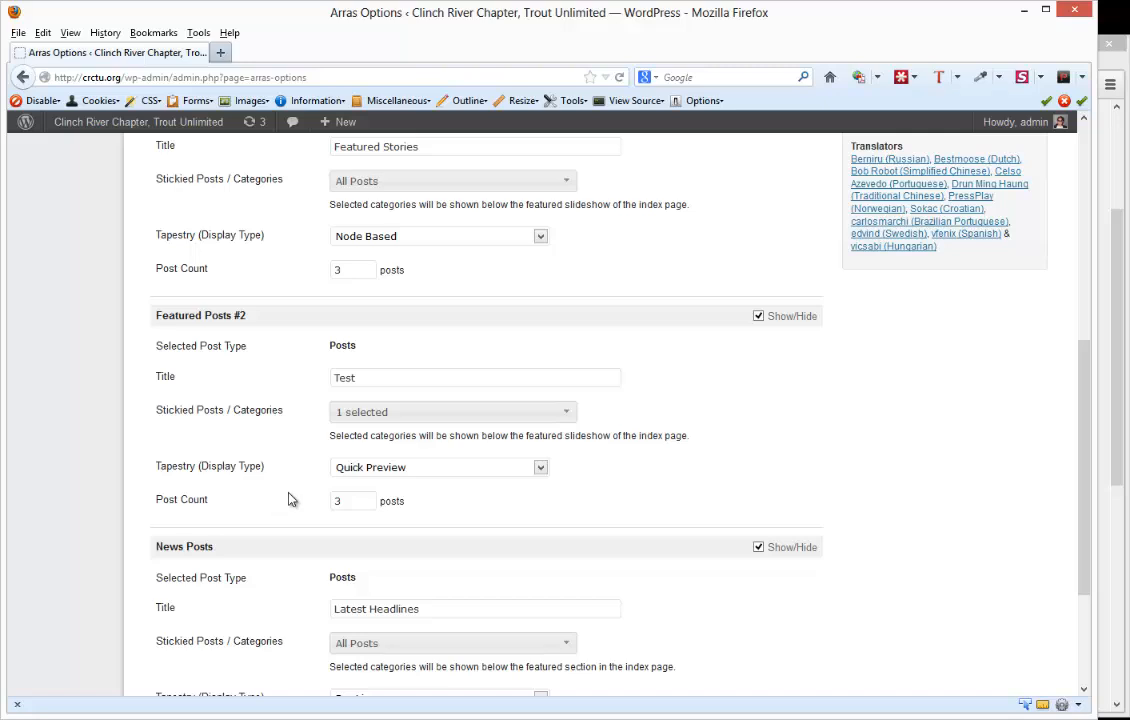
pyautogui.scroll(-3, 290, 497)
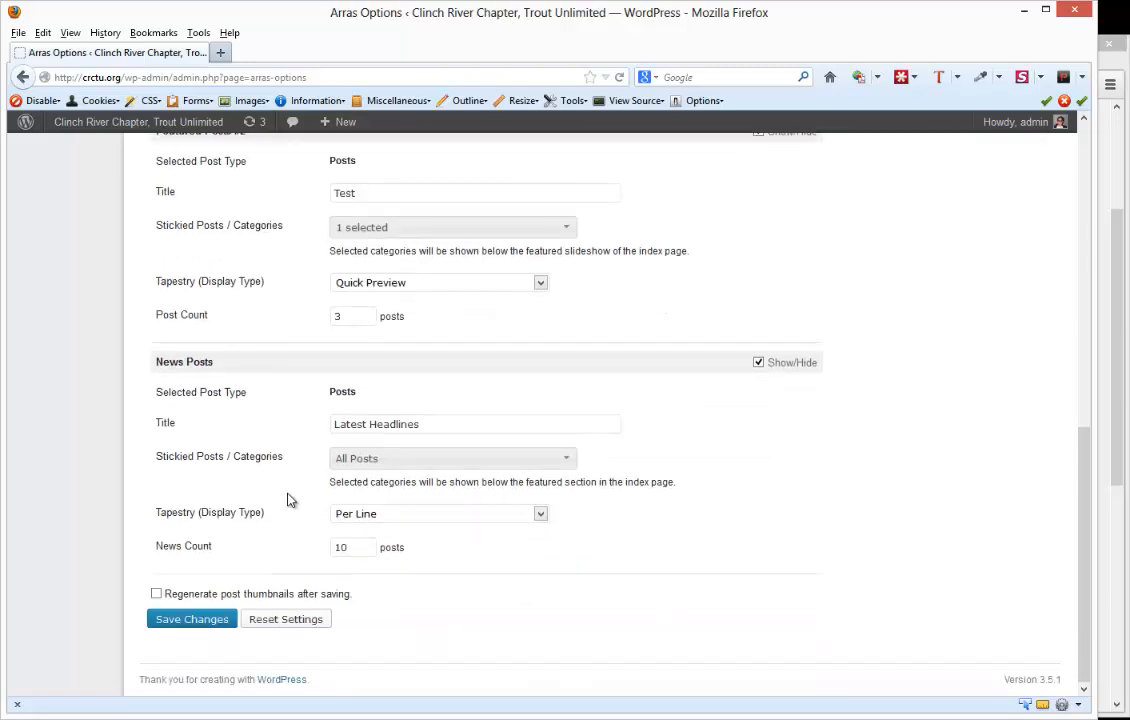
pyautogui.click(195, 621)
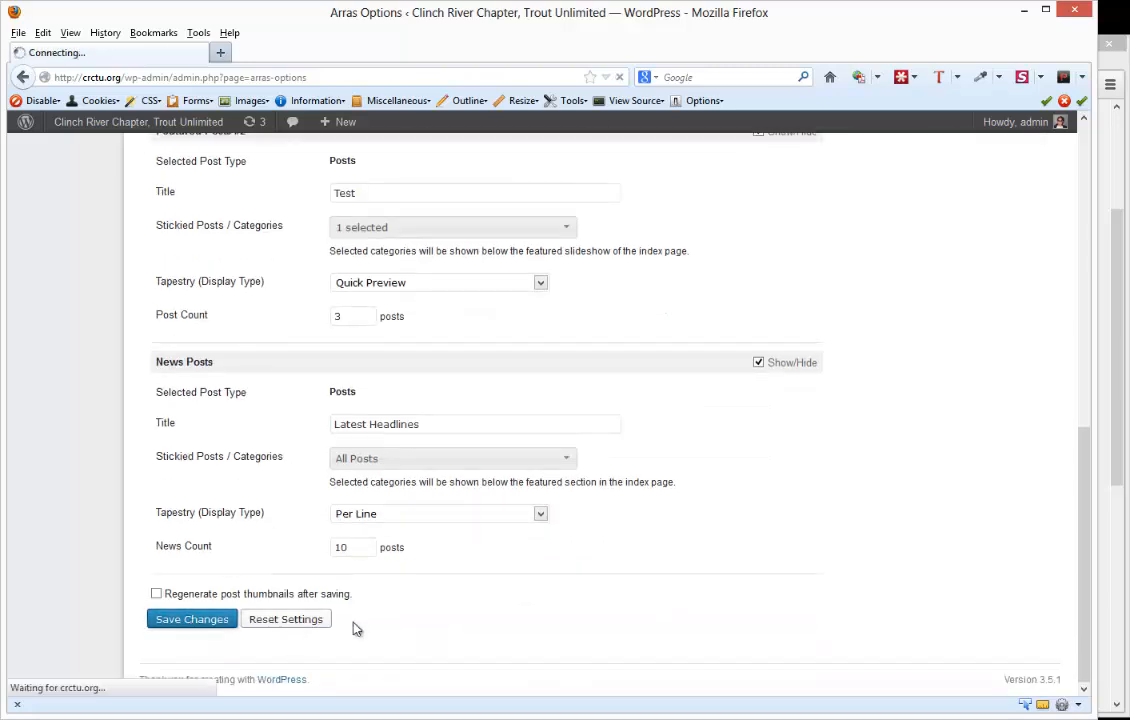
# - Switch to Chrome, reload the crctu.org homepage and examine the posts listed under the Test section
pyautogui.click(1116, 454)
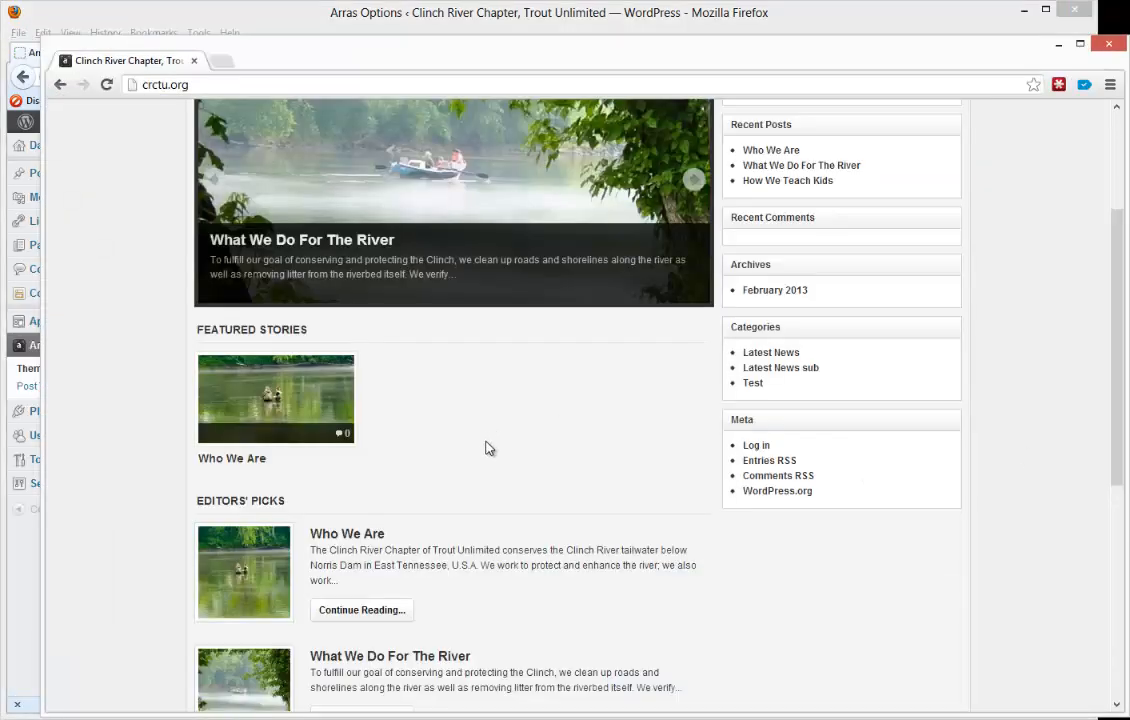
pyautogui.scroll(-2, 338, 550)
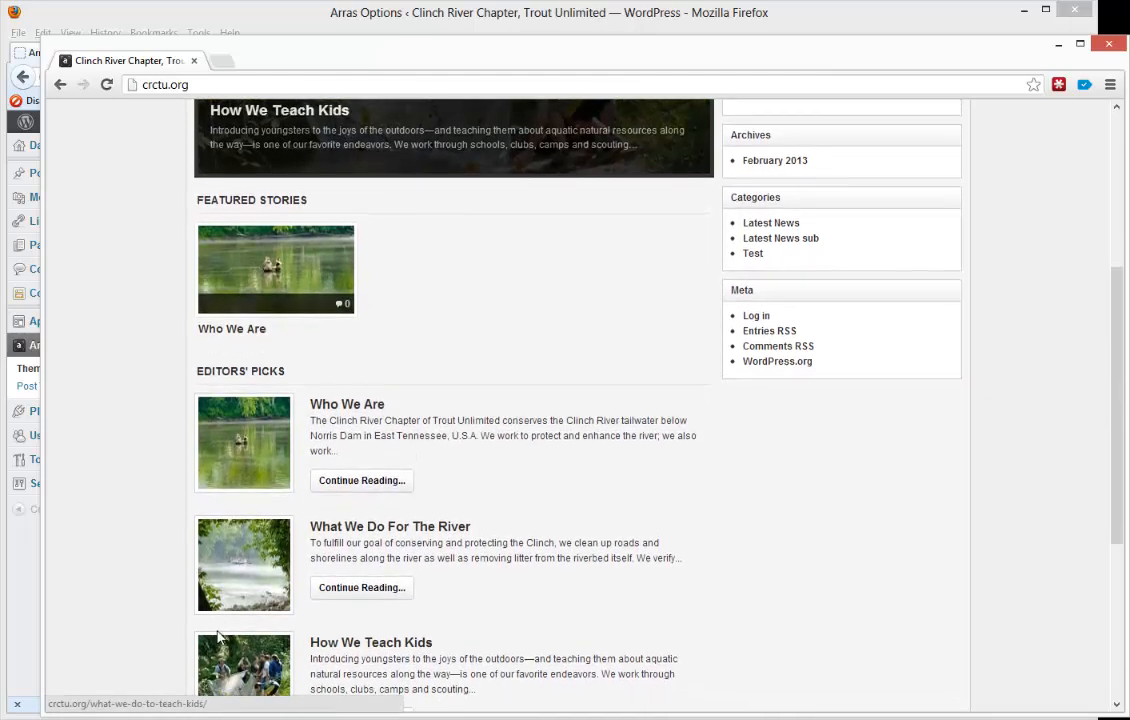
pyautogui.scroll(-1, 528, 216)
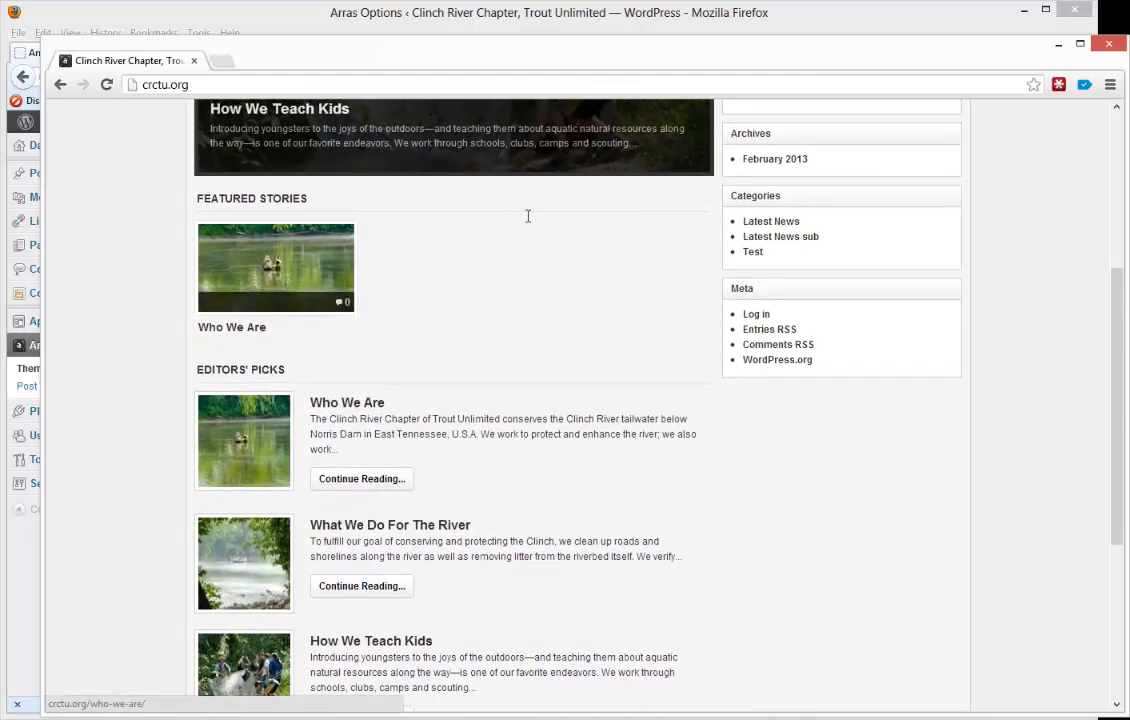
pyautogui.click(105, 85)
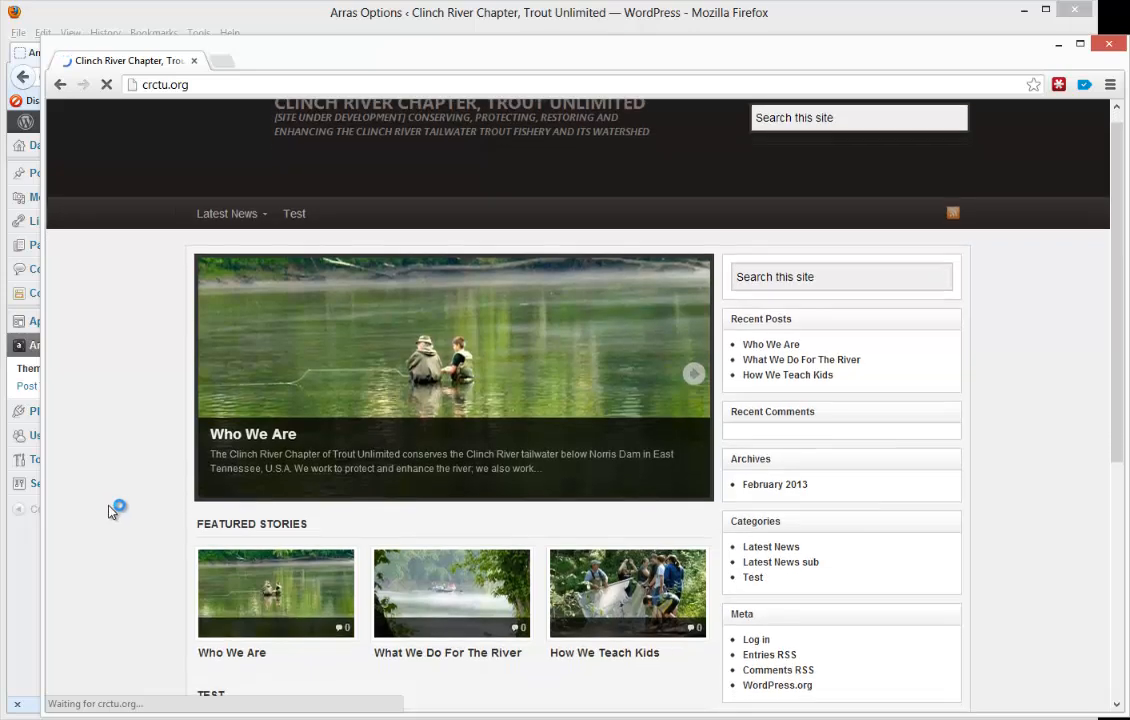
pyautogui.scroll(-5, 110, 510)
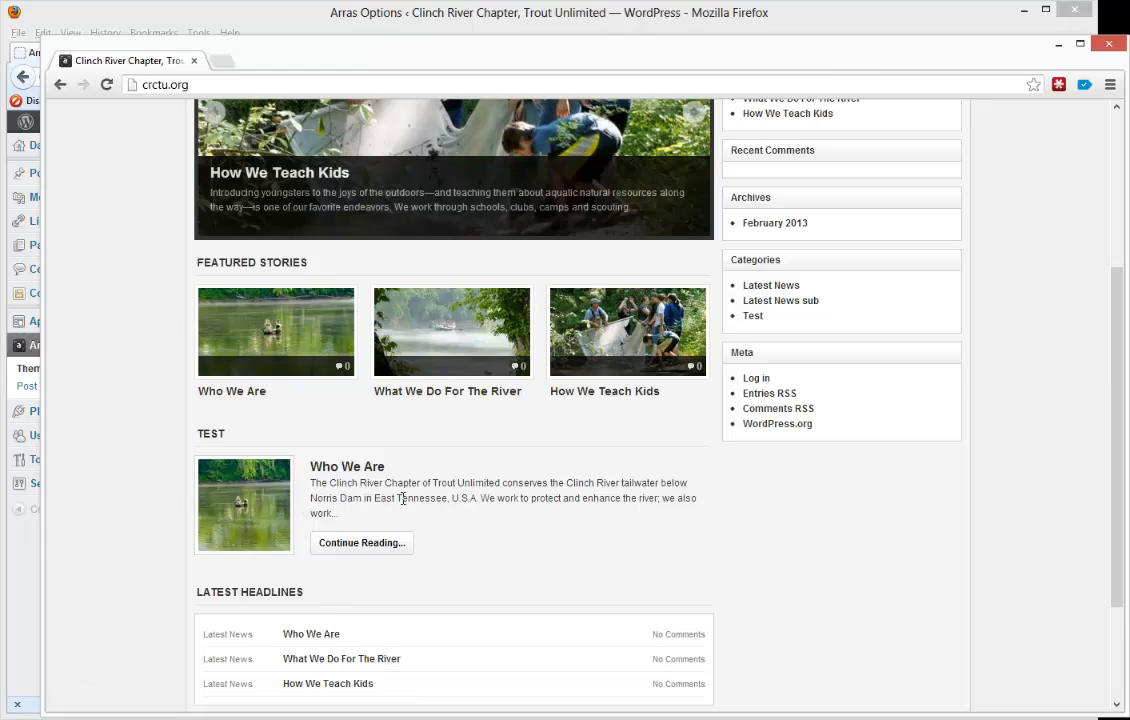
# - Switch back to Firefox, reopen the Arras Home settings and retitle the Featured Posts #2 section Editors' Picks
pyautogui.click(421, 17)
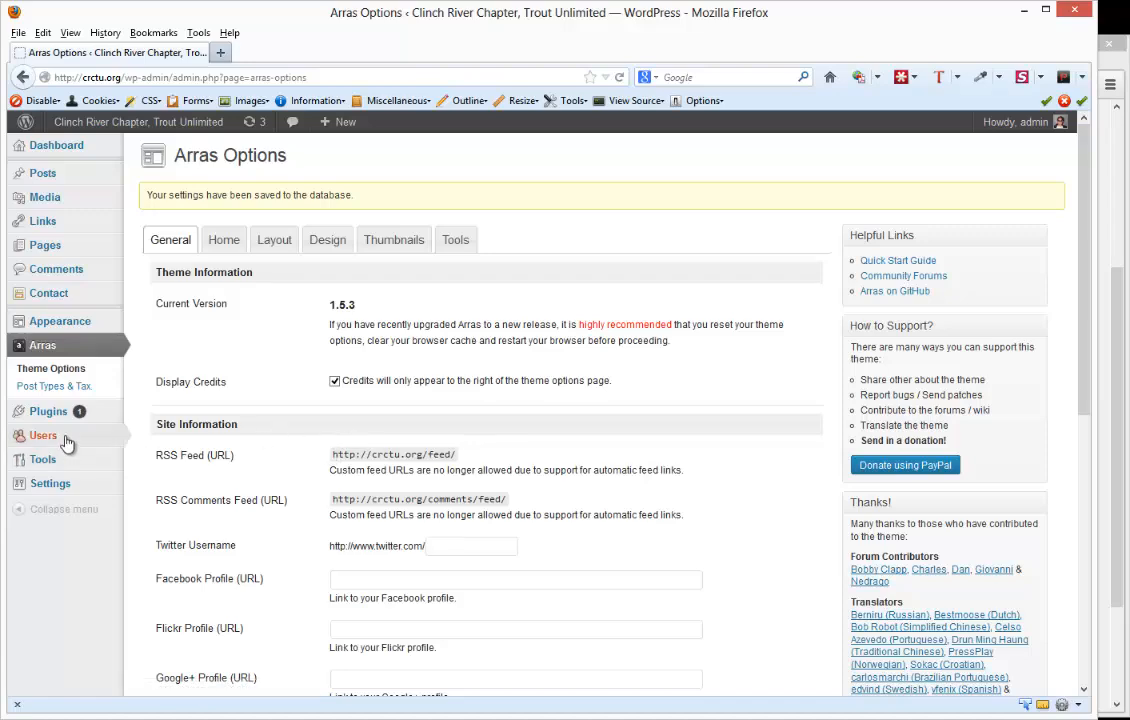
pyautogui.click(222, 243)
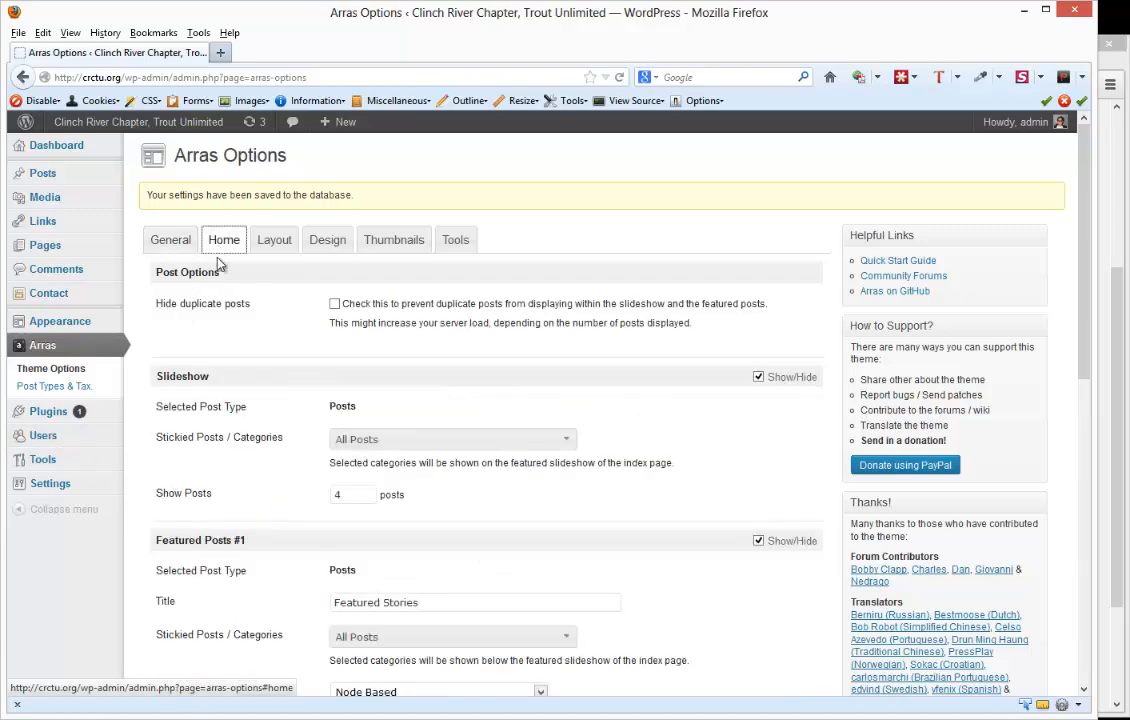
pyautogui.scroll(-3, 345, 551)
pyautogui.moveTo(375, 562); pyautogui.dragTo(219, 559)
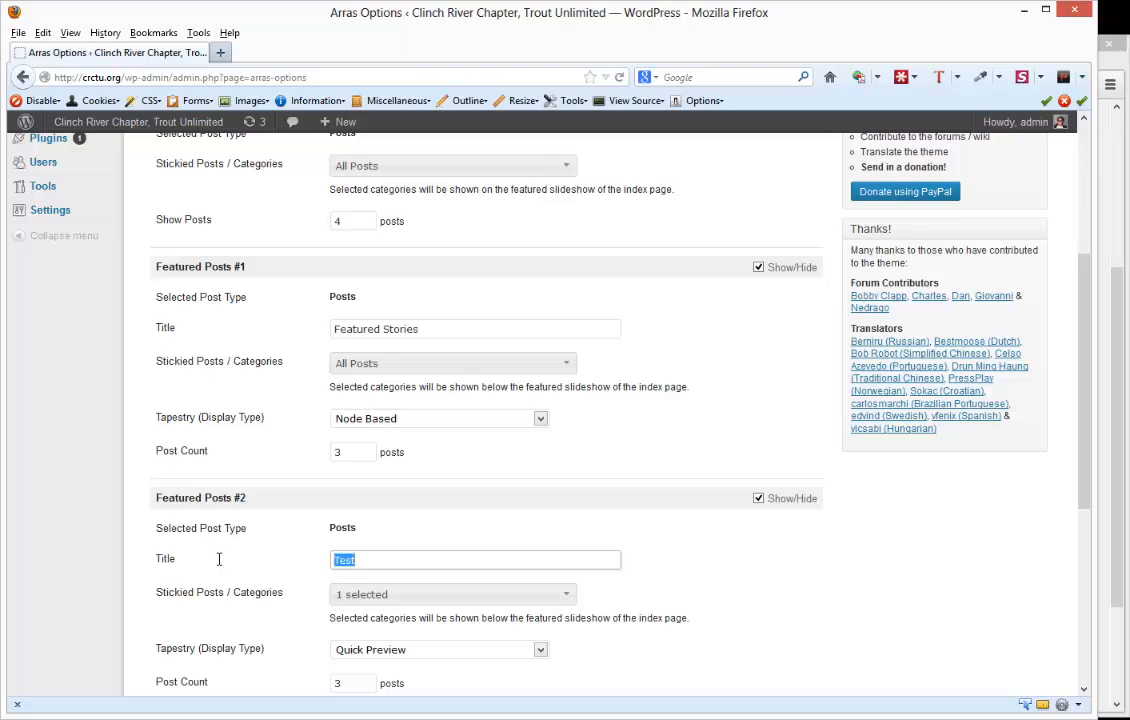
pyautogui.write("Editors' Picks")
# - Deselect the Test category for the Featured Posts #2 section so it draws from all posts
pyautogui.scroll(-5, 225, 550)
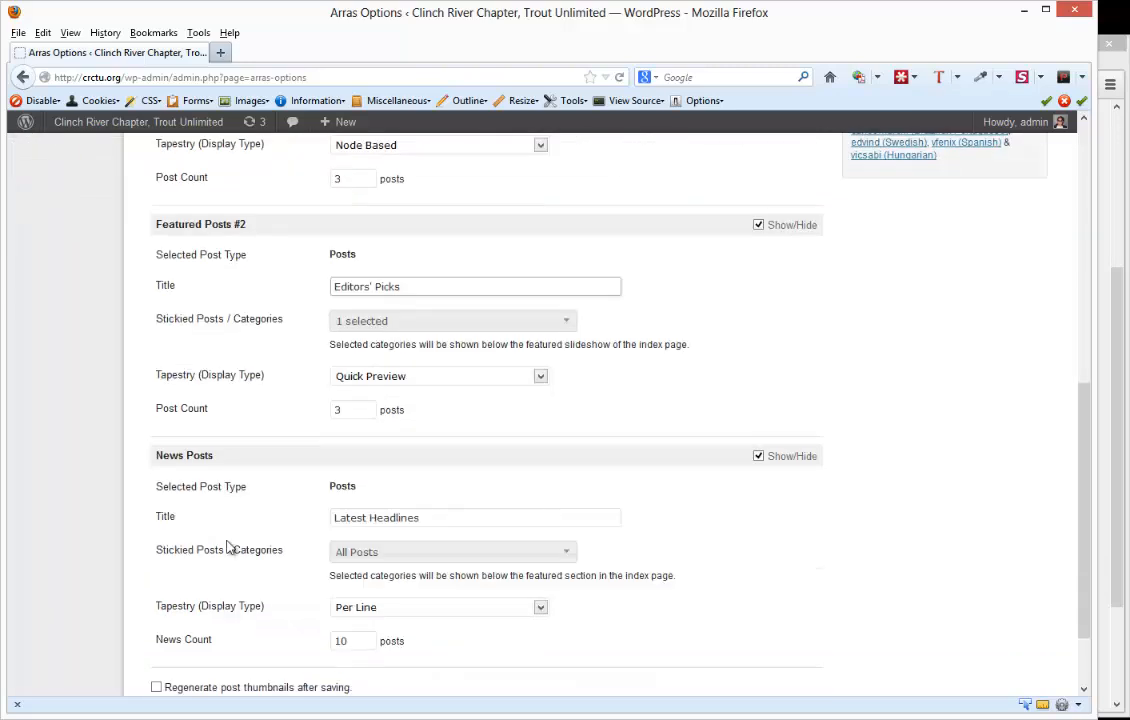
pyautogui.click(418, 321)
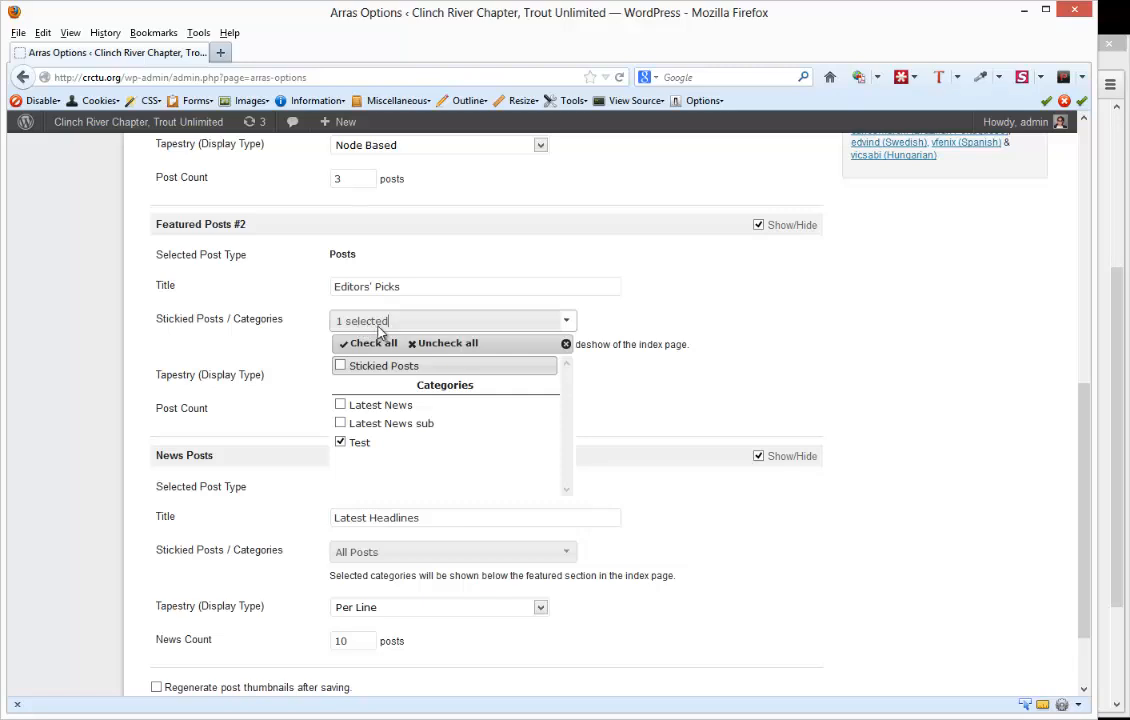
pyautogui.click(339, 443)
pyautogui.click(292, 361)
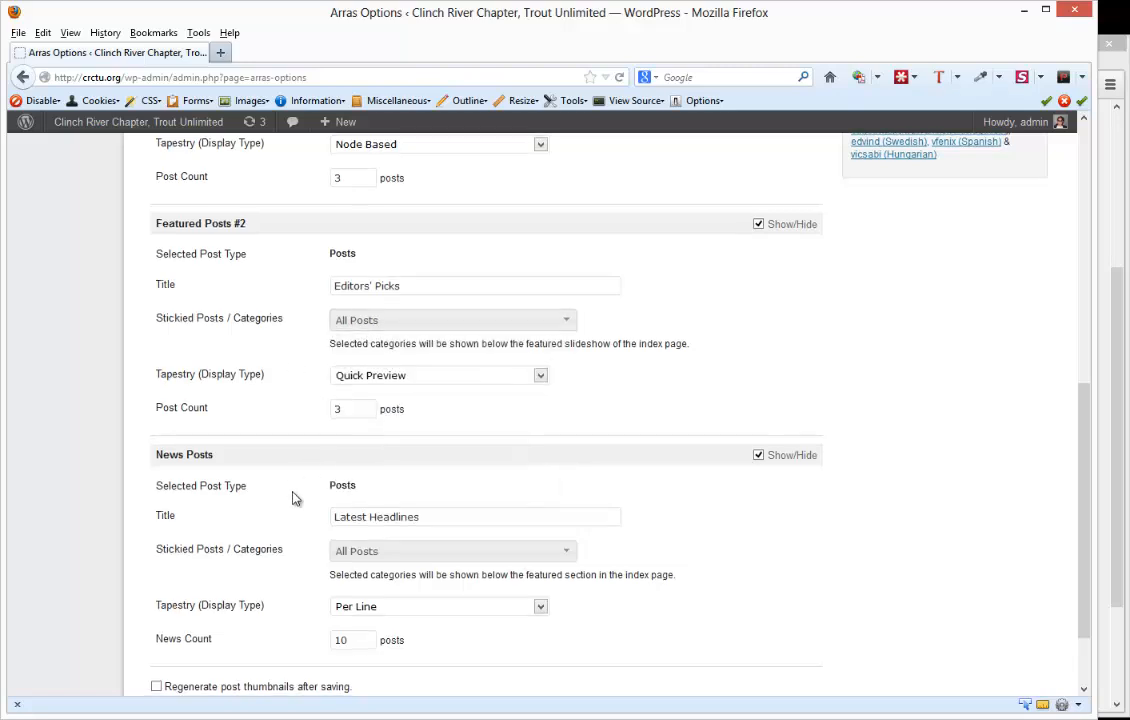
# - Save the theme options, then reopen the Home settings and review the slideshow and featured posts sections
pyautogui.scroll(-2, 290, 495)
pyautogui.click(230, 621)
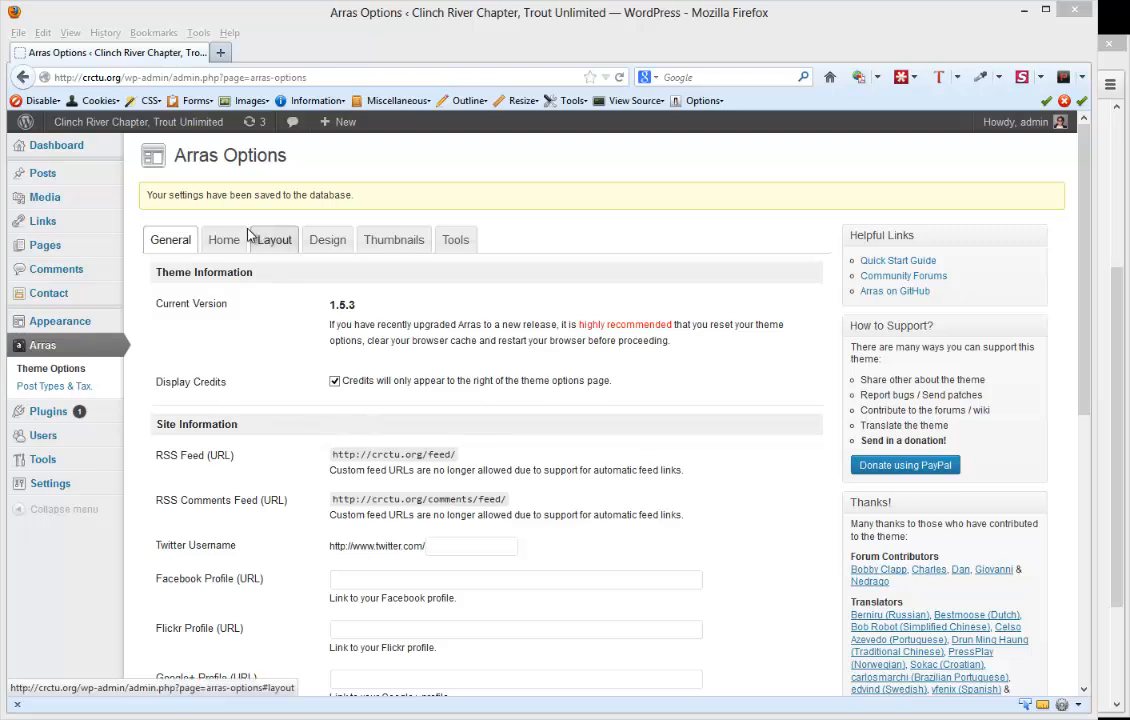
pyautogui.click(223, 241)
pyautogui.scroll(-3, 310, 509)
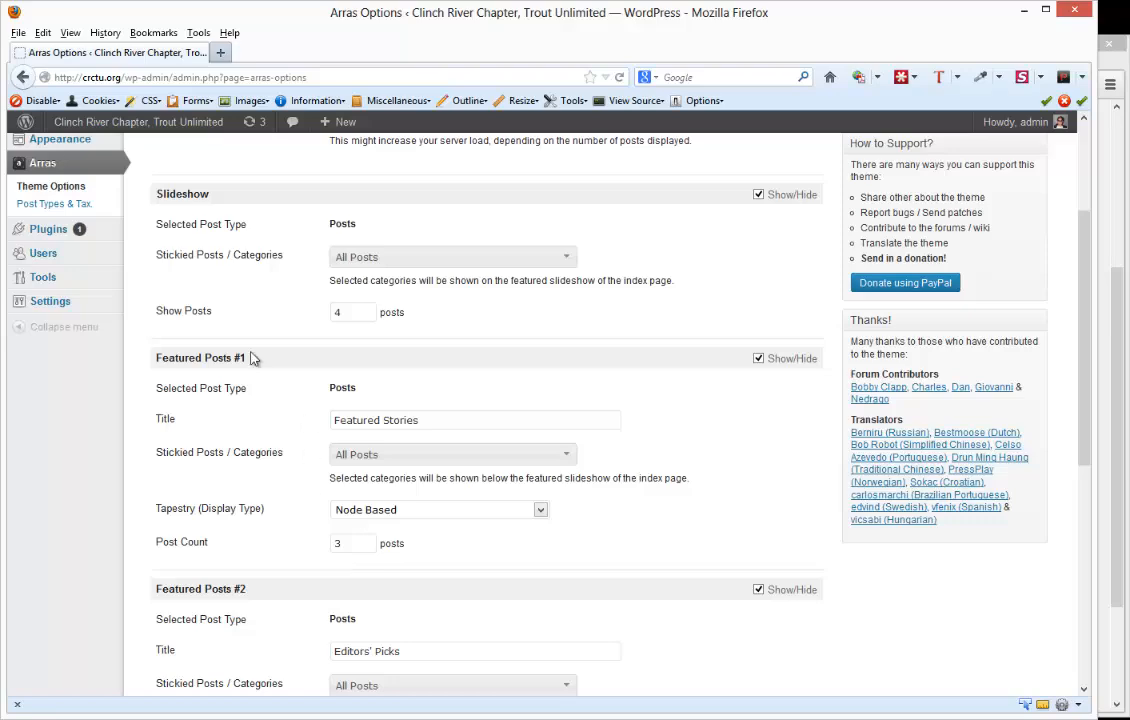
pyautogui.scroll(-1, 250, 328)
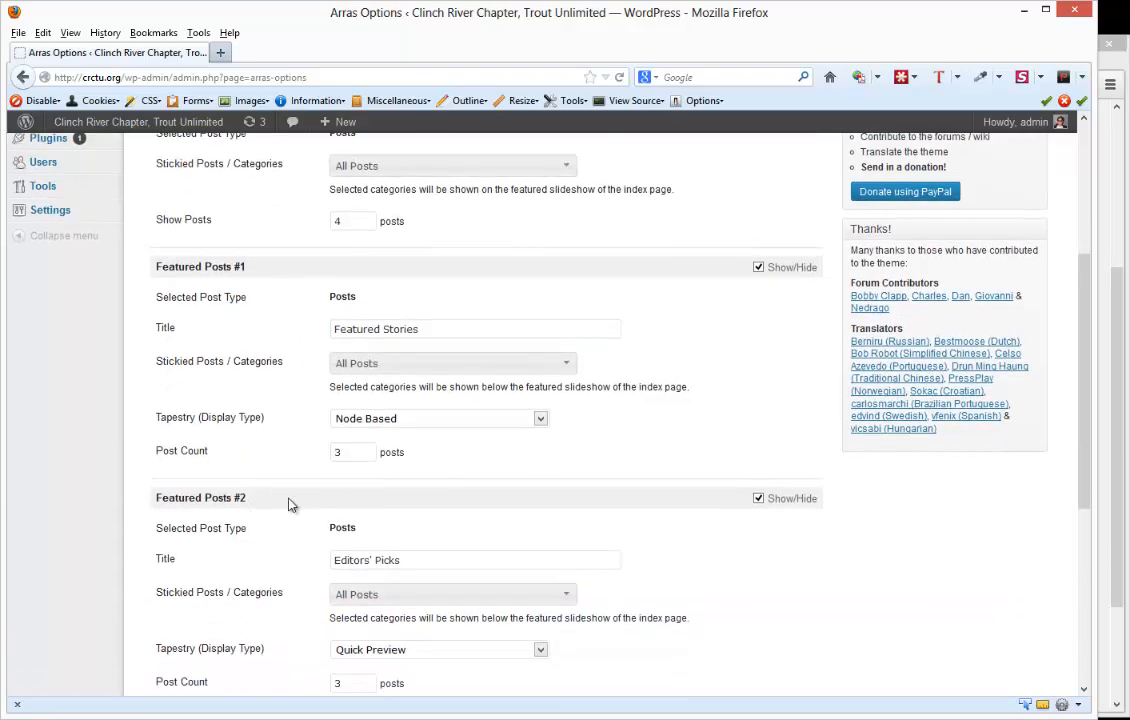
pyautogui.scroll(2, 290, 503)
pyautogui.scroll(2, 288, 504)
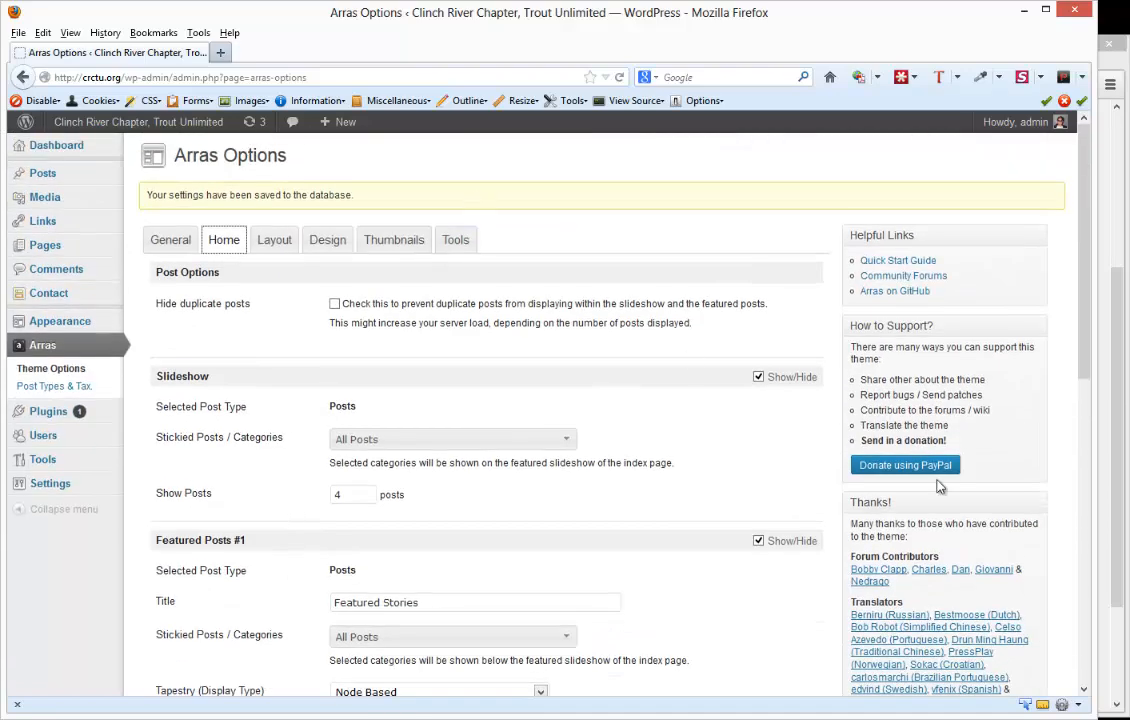
# - Switch to Chrome and examine the category links in the crctu.org homepage's navigation bar
pyautogui.click(1117, 462)
pyautogui.scroll(3, 605, 424)
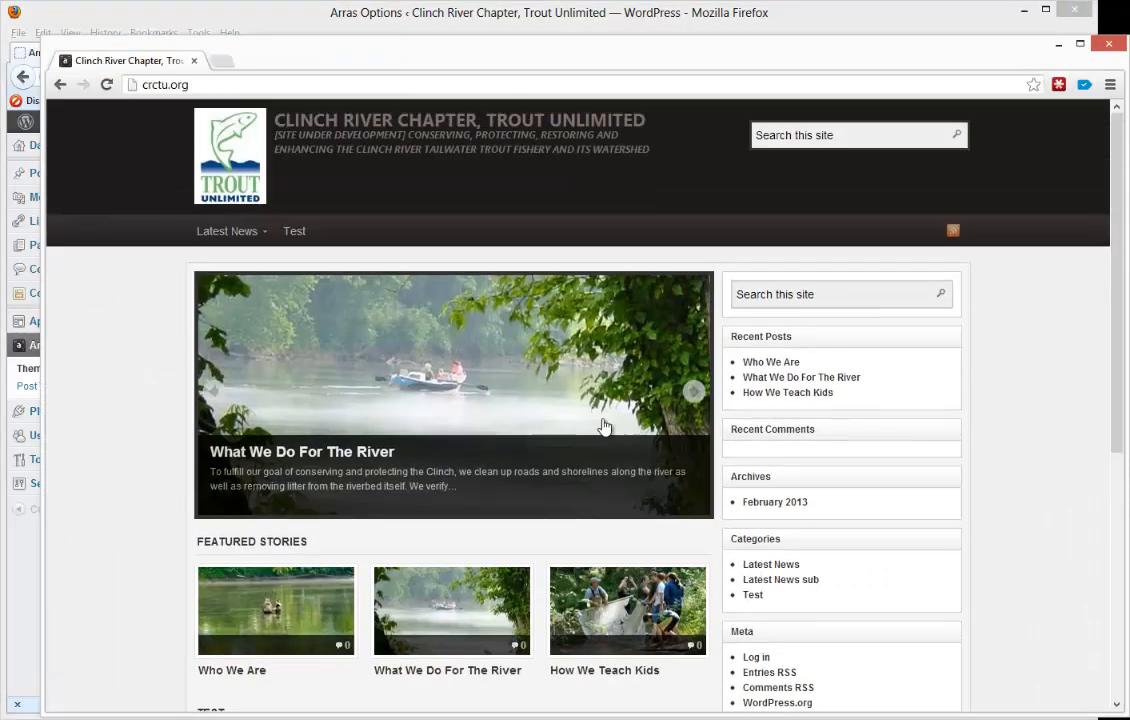
pyautogui.moveTo(271, 240)
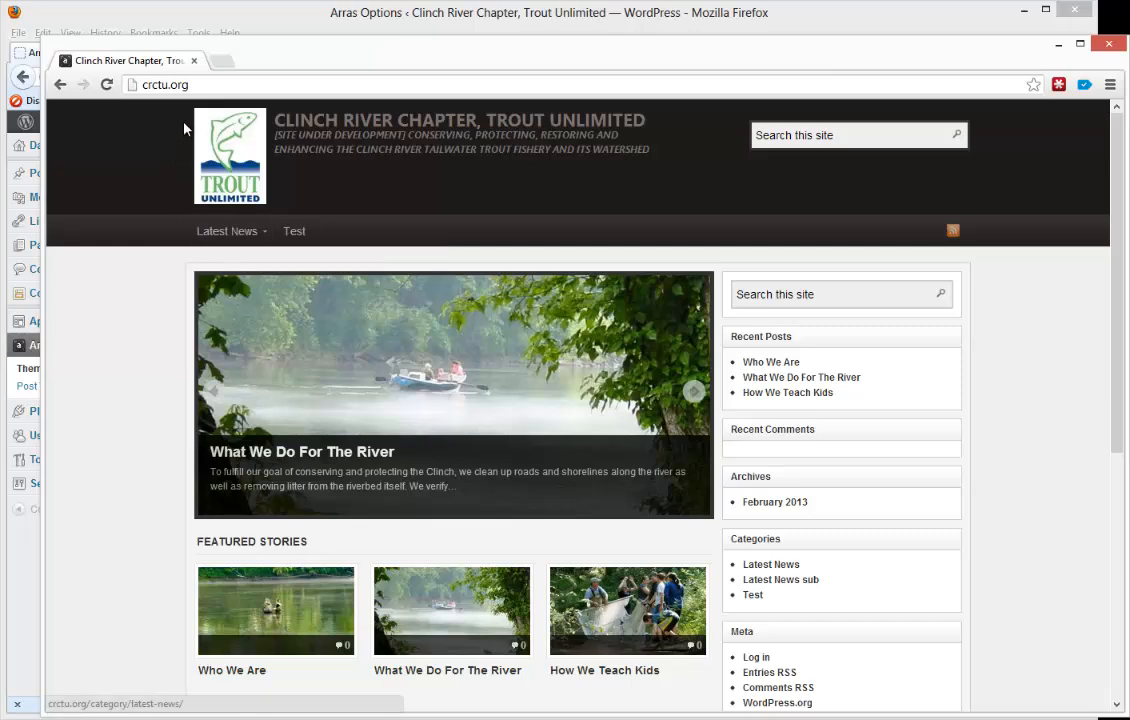
# - Switch back to Firefox, open the Menus page, add the Contact Us page to the Navigation menu and save the menu
pyautogui.click(362, 17)
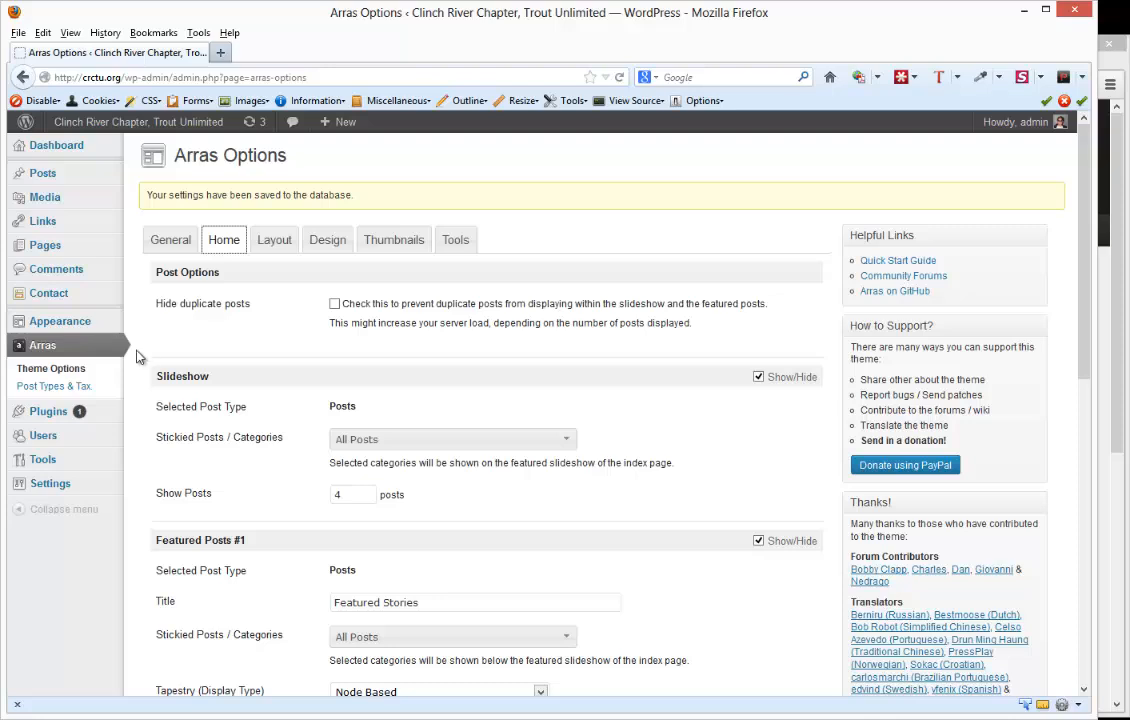
pyautogui.moveTo(72, 325)
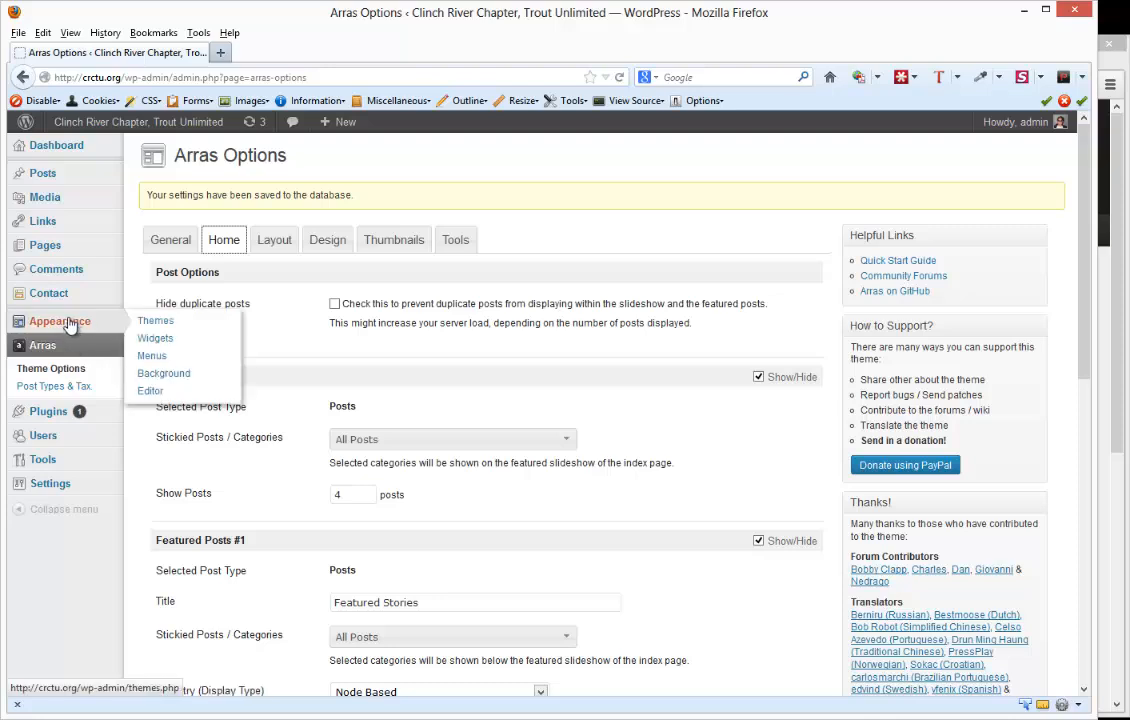
pyautogui.click(152, 357)
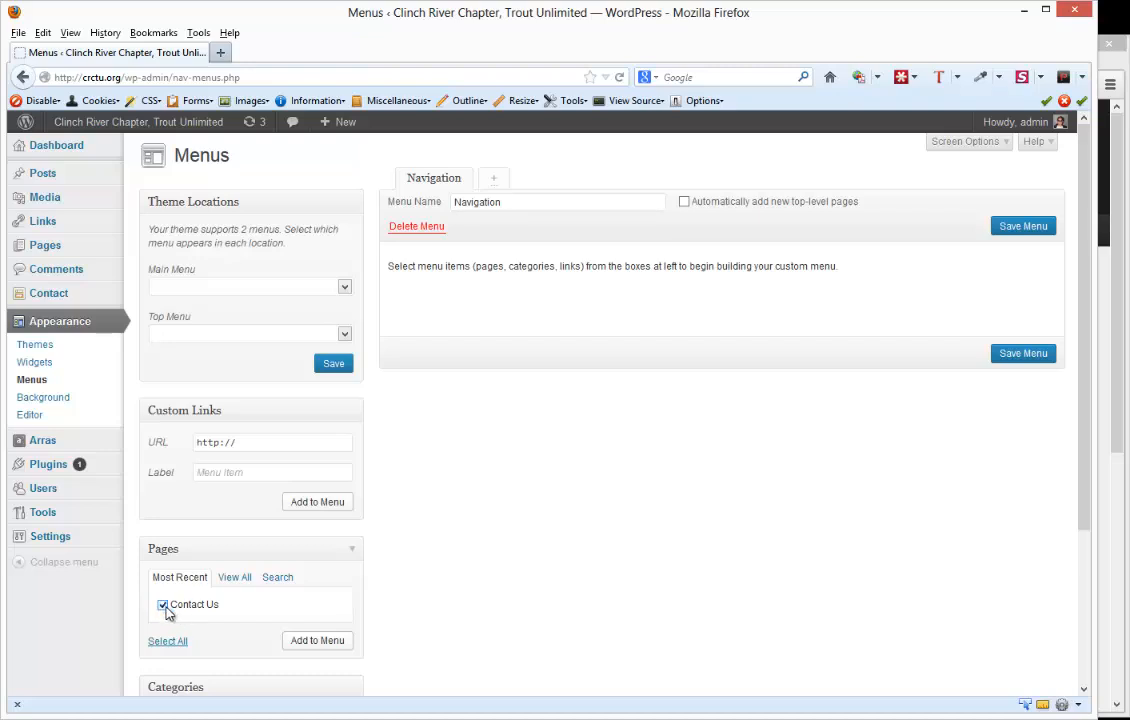
pyautogui.click(317, 645)
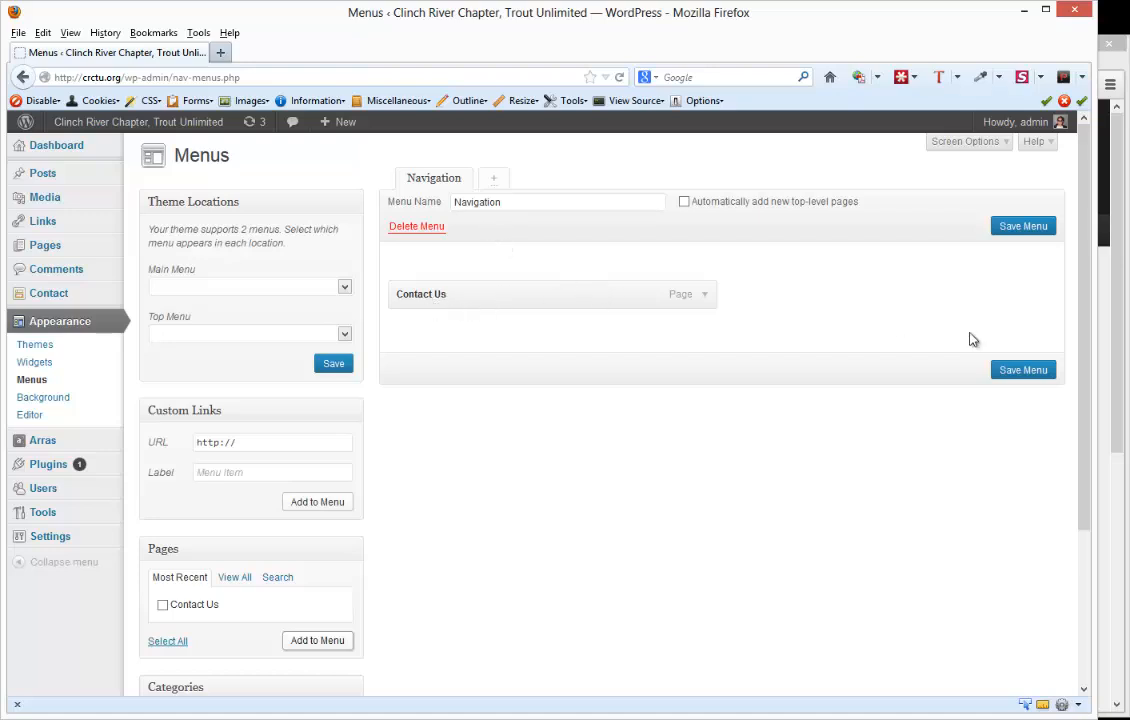
pyautogui.click(1018, 371)
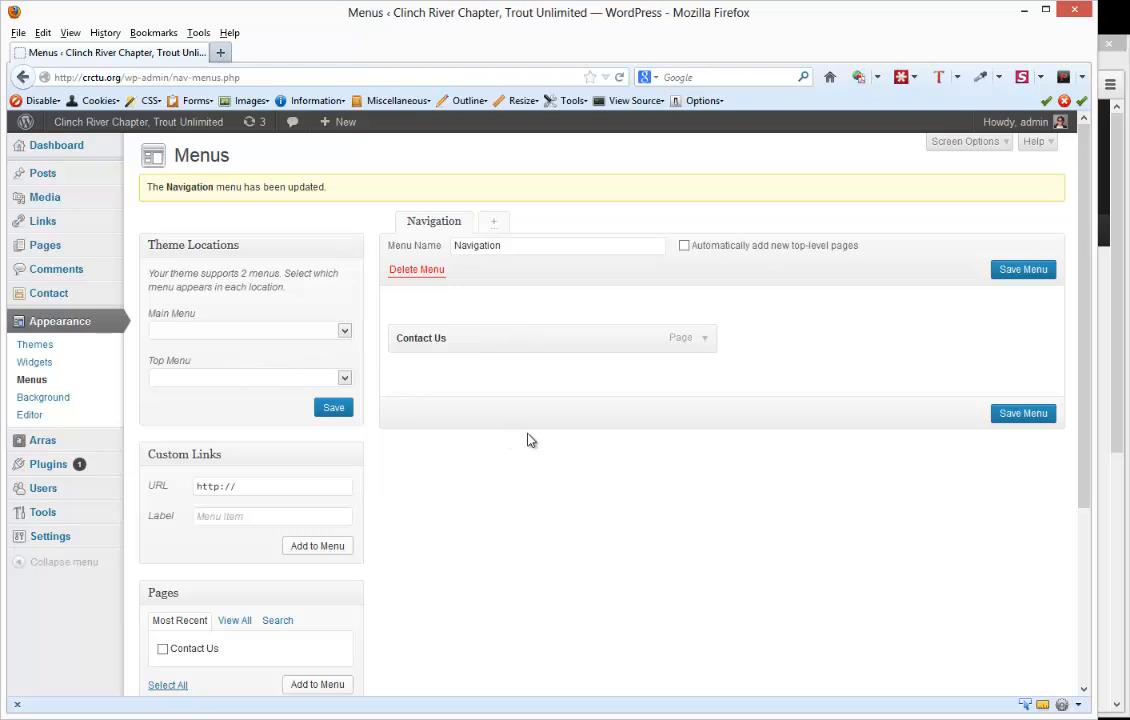
# - Check the site's navigation bar in Chrome and, back in Firefox, assign Navigation to the Main Menu theme location and save
pyautogui.click(1118, 425)
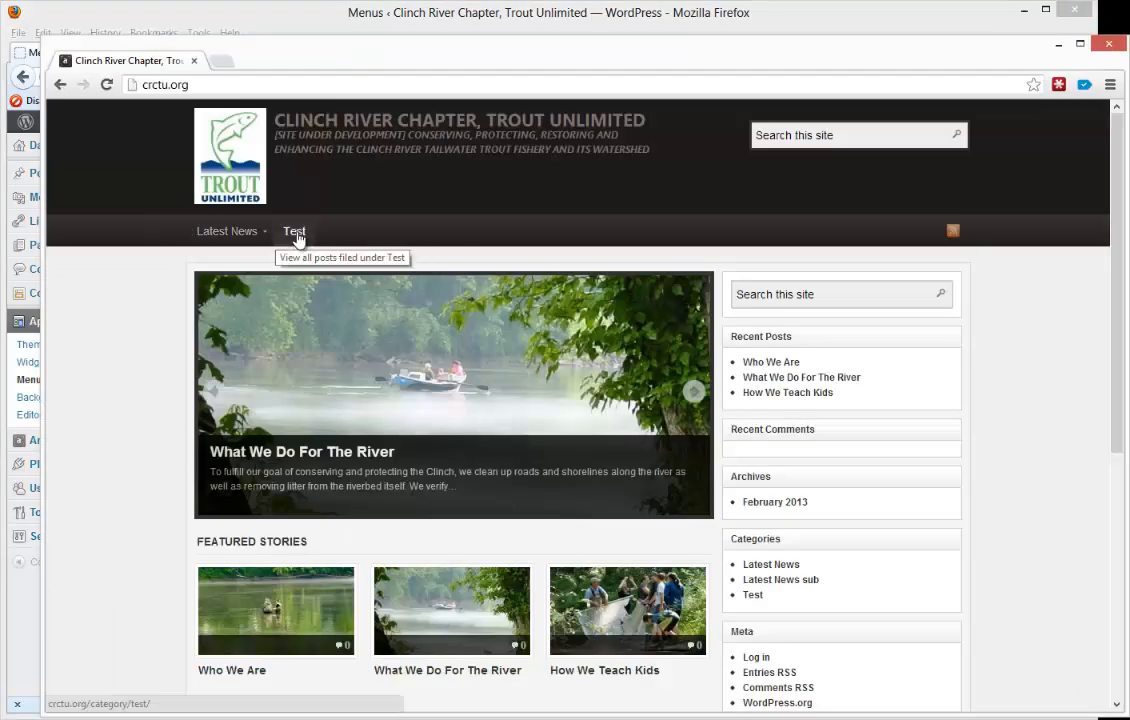
pyautogui.click(484, 20)
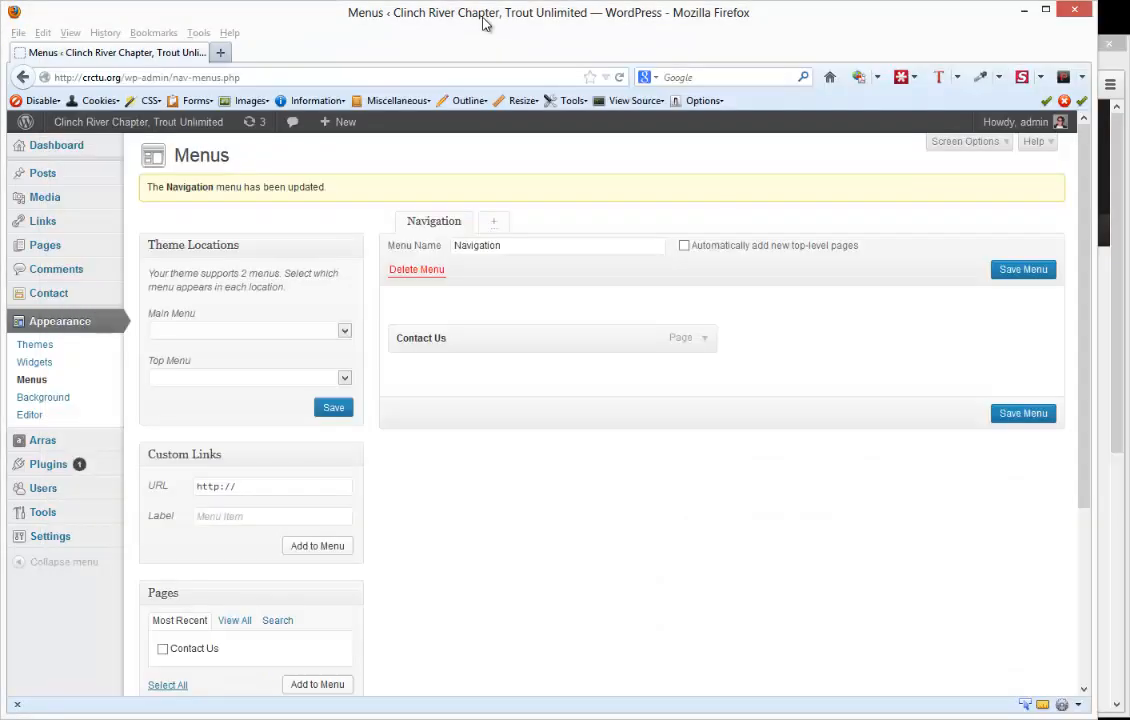
pyautogui.click(212, 331)
pyautogui.click(217, 356)
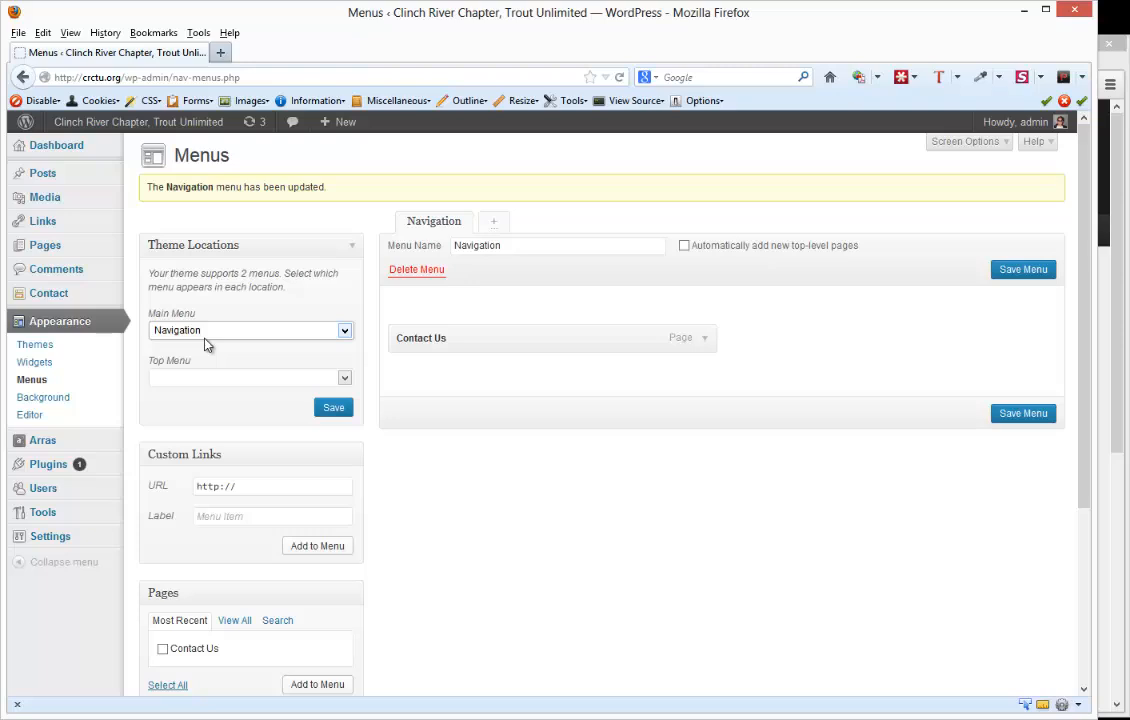
pyautogui.click(1124, 257)
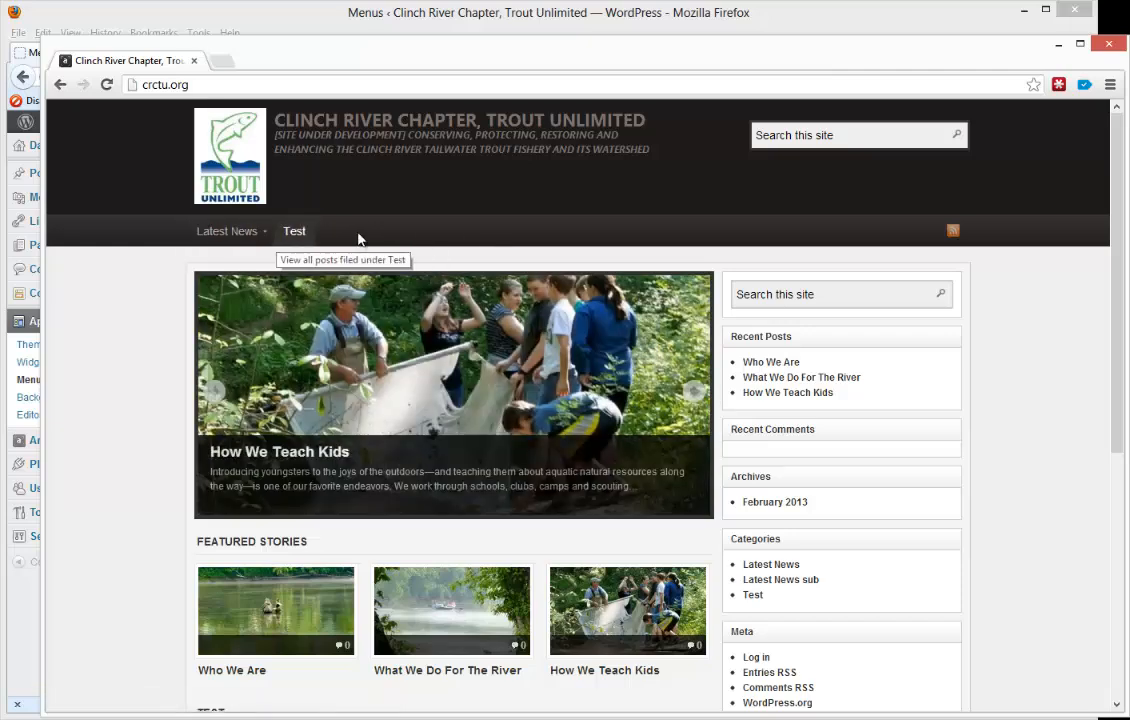
pyautogui.click(409, 22)
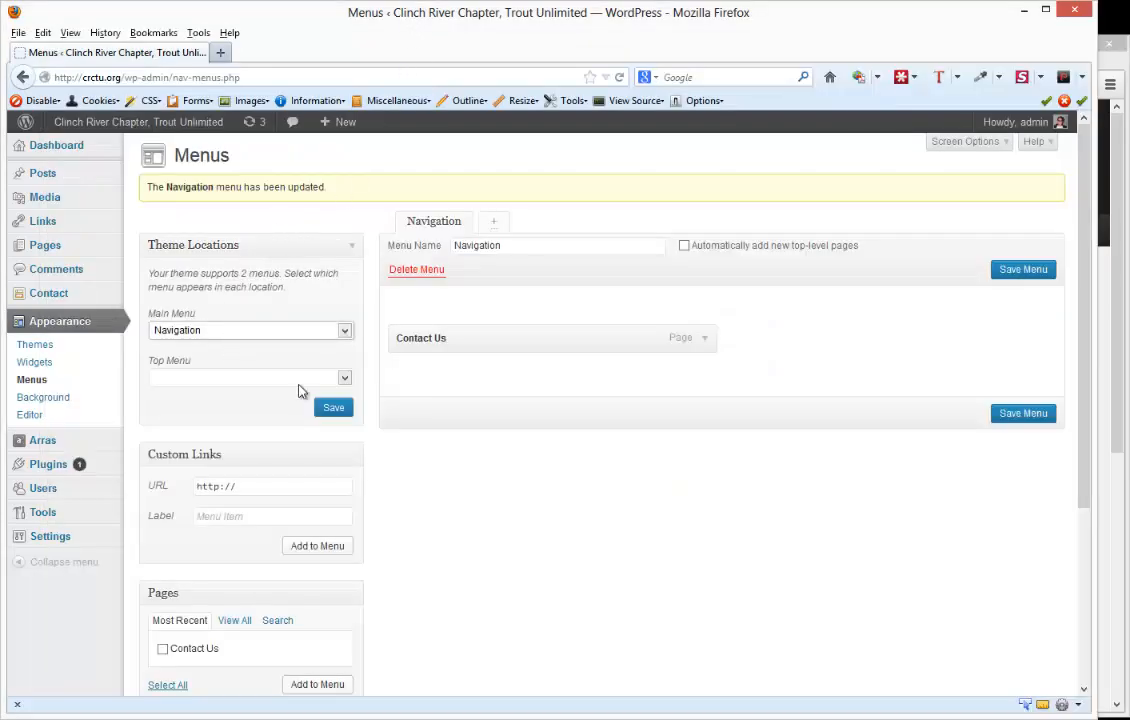
pyautogui.click(333, 418)
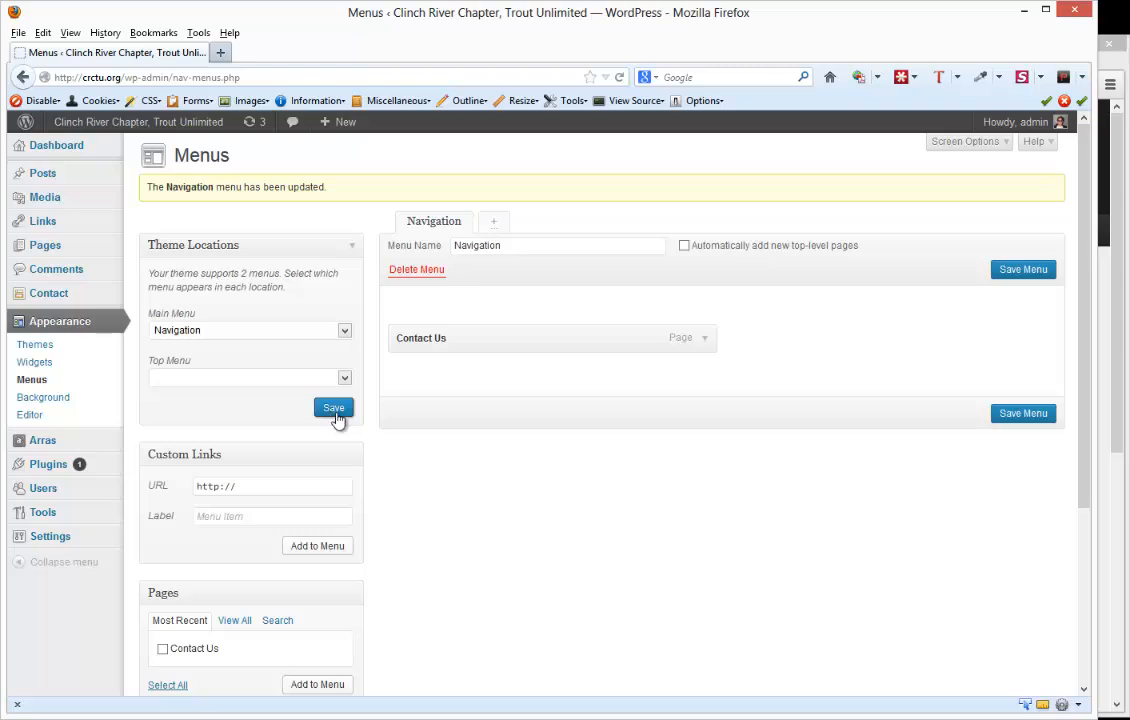
# - Switch to Chrome, reload the crctu.org homepage, view the Contact Us page from its navigation bar and return to the homepage
pyautogui.click(1118, 277)
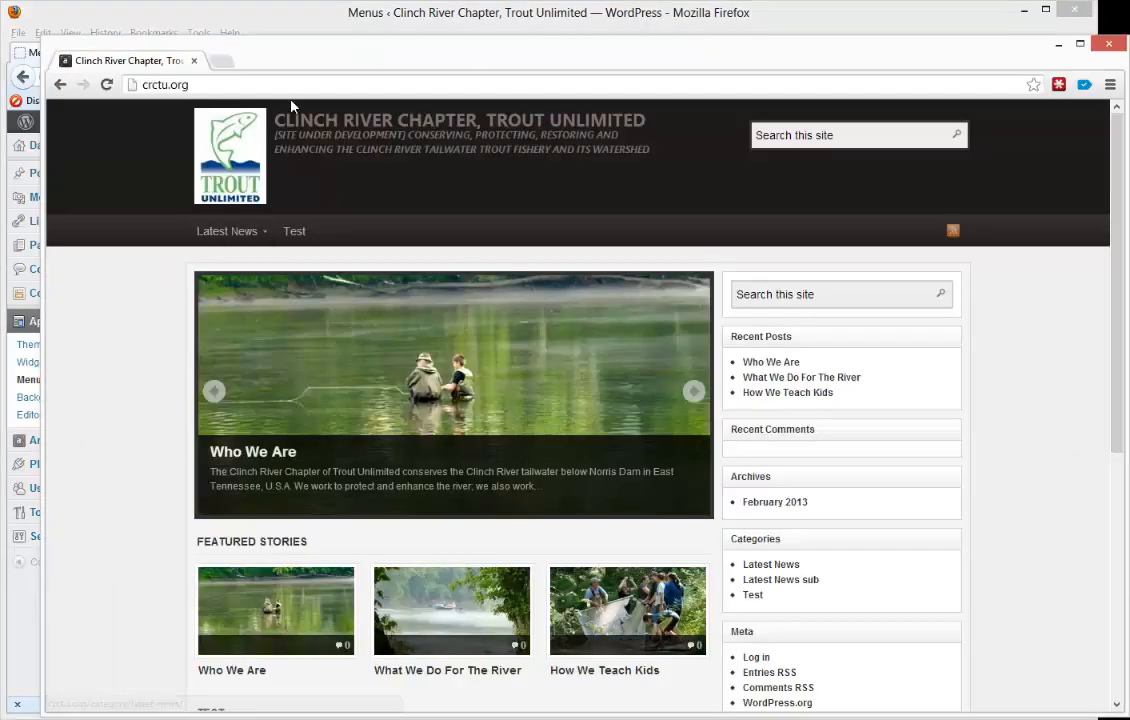
pyautogui.click(107, 86)
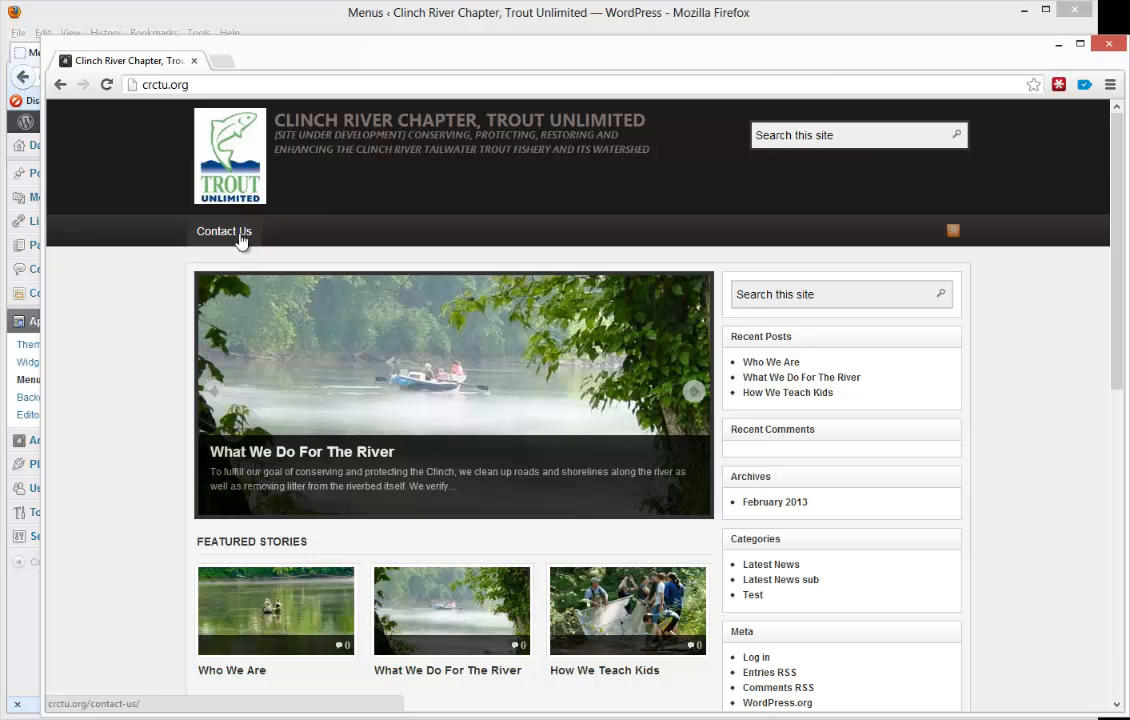
pyautogui.click(238, 236)
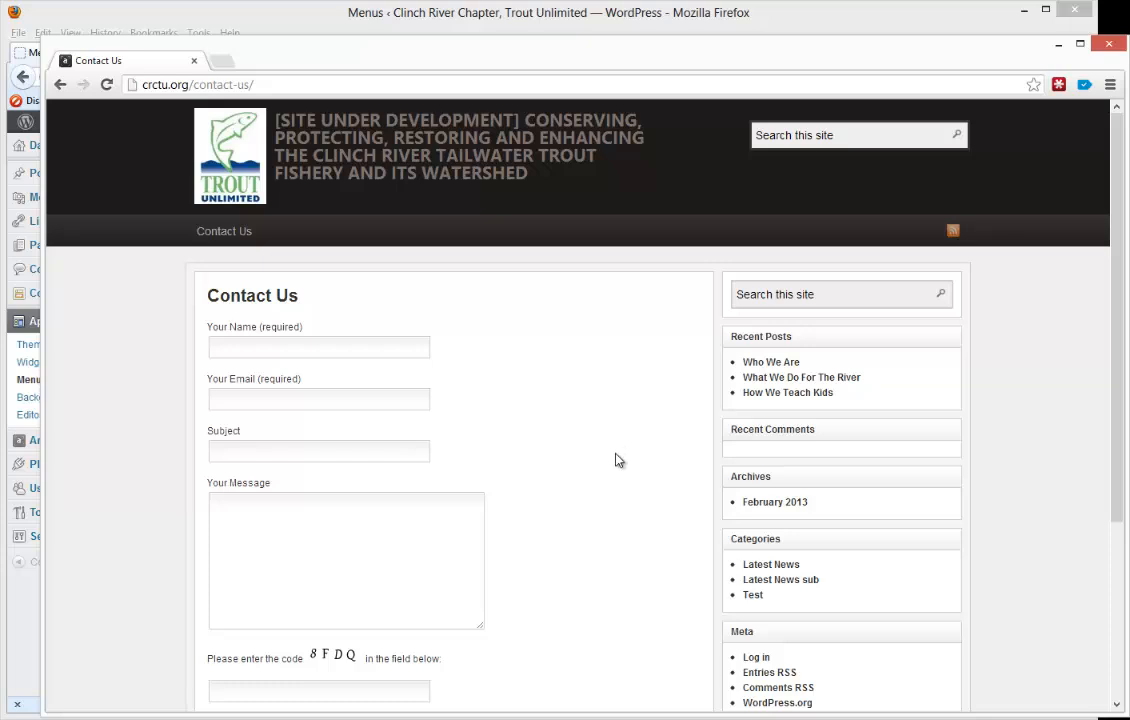
pyautogui.scroll(-3, 618, 460)
pyautogui.scroll(3, 618, 460)
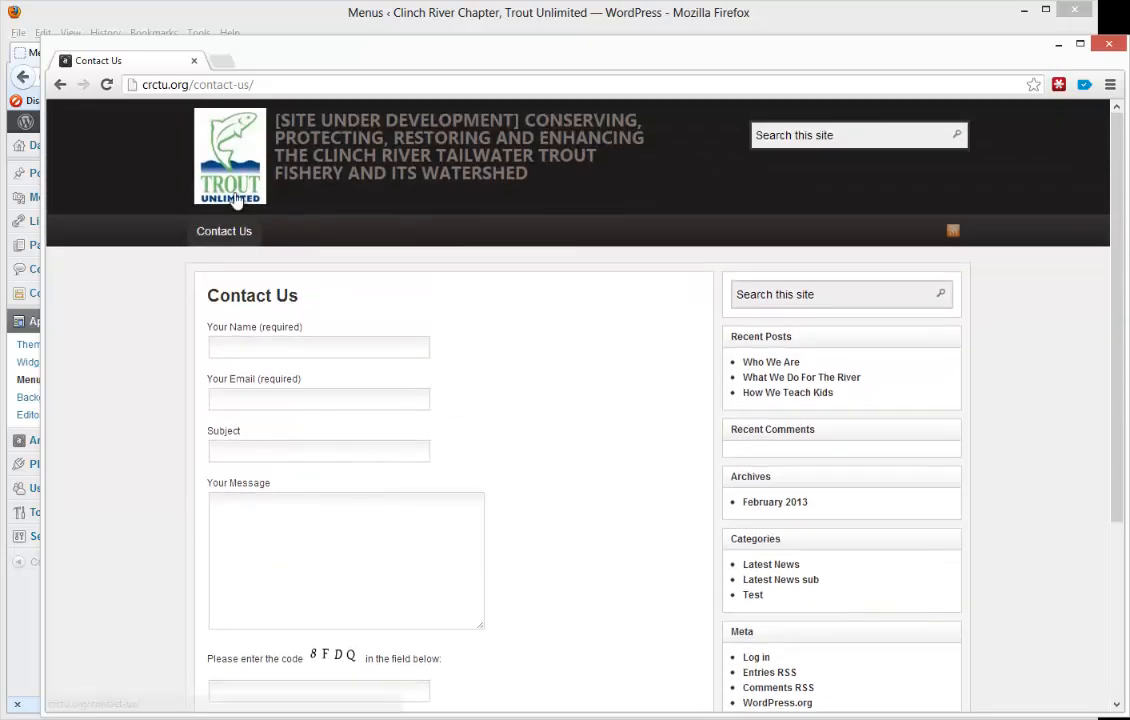
pyautogui.click(237, 200)
# - Switch back to Firefox and add the Test category to the Navigation menu
pyautogui.click(377, 27)
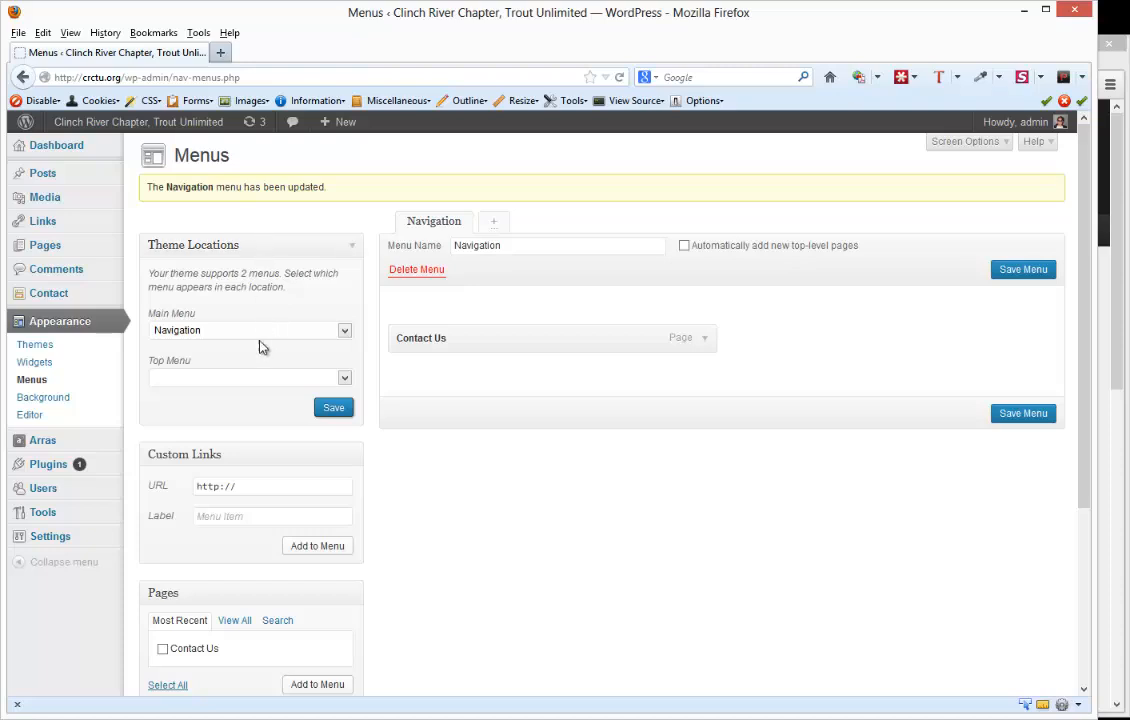
pyautogui.scroll(-1, 277, 542)
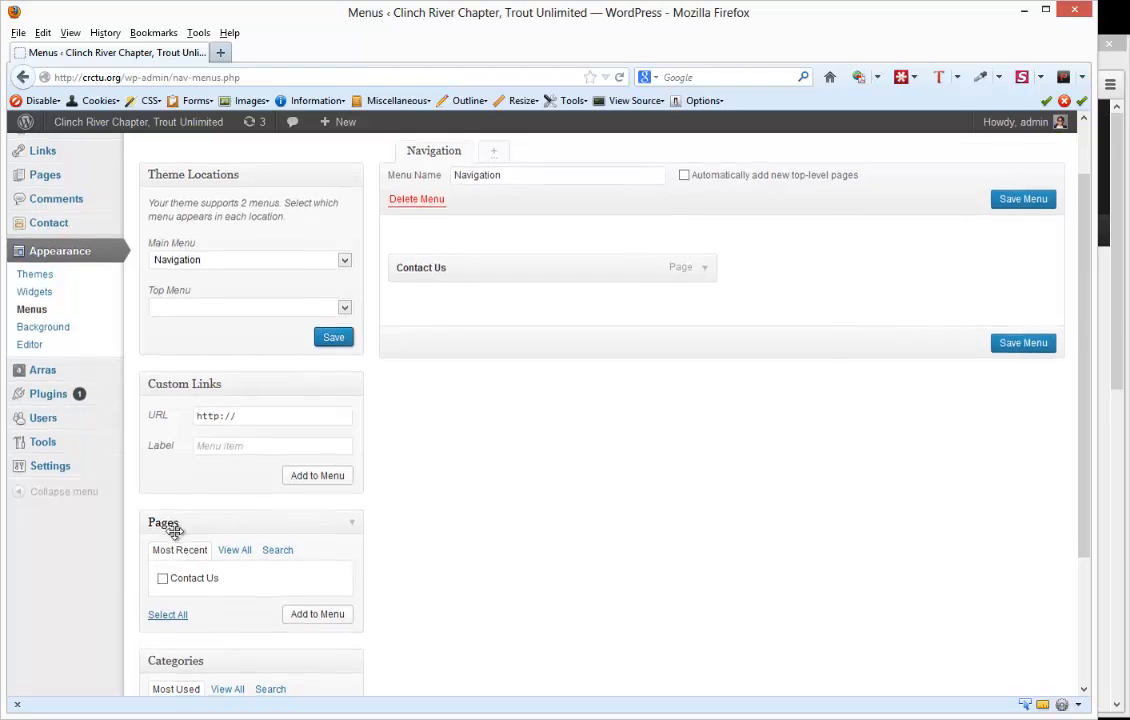
pyautogui.scroll(-2, 352, 562)
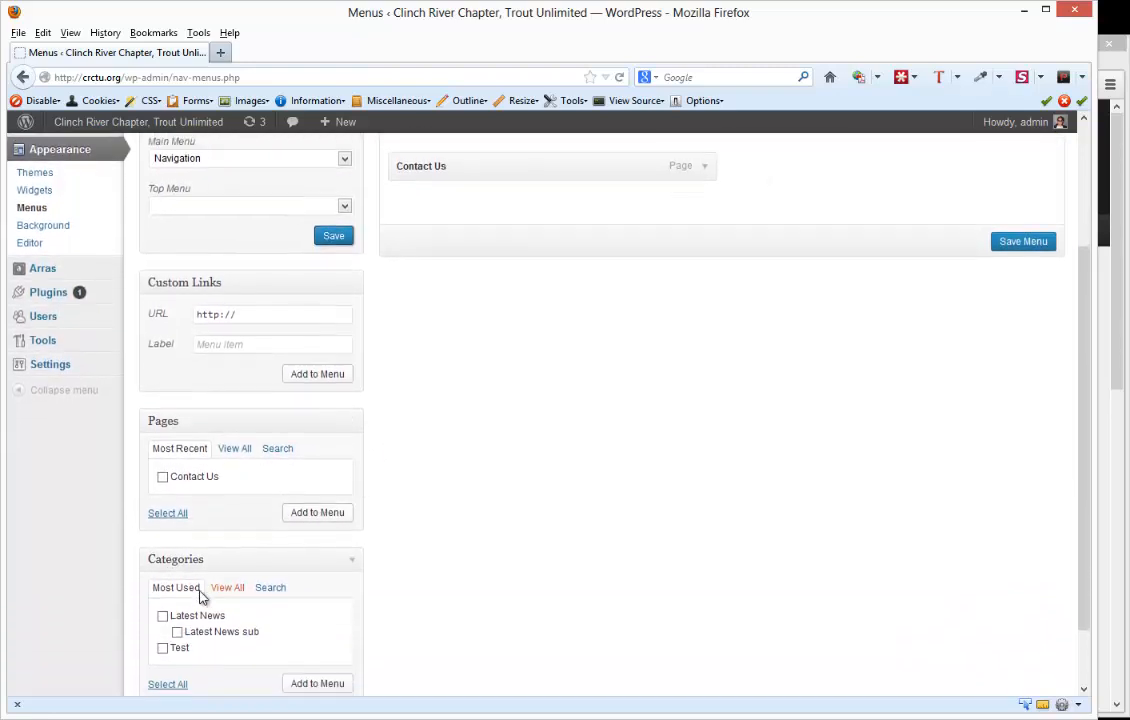
pyautogui.click(163, 639)
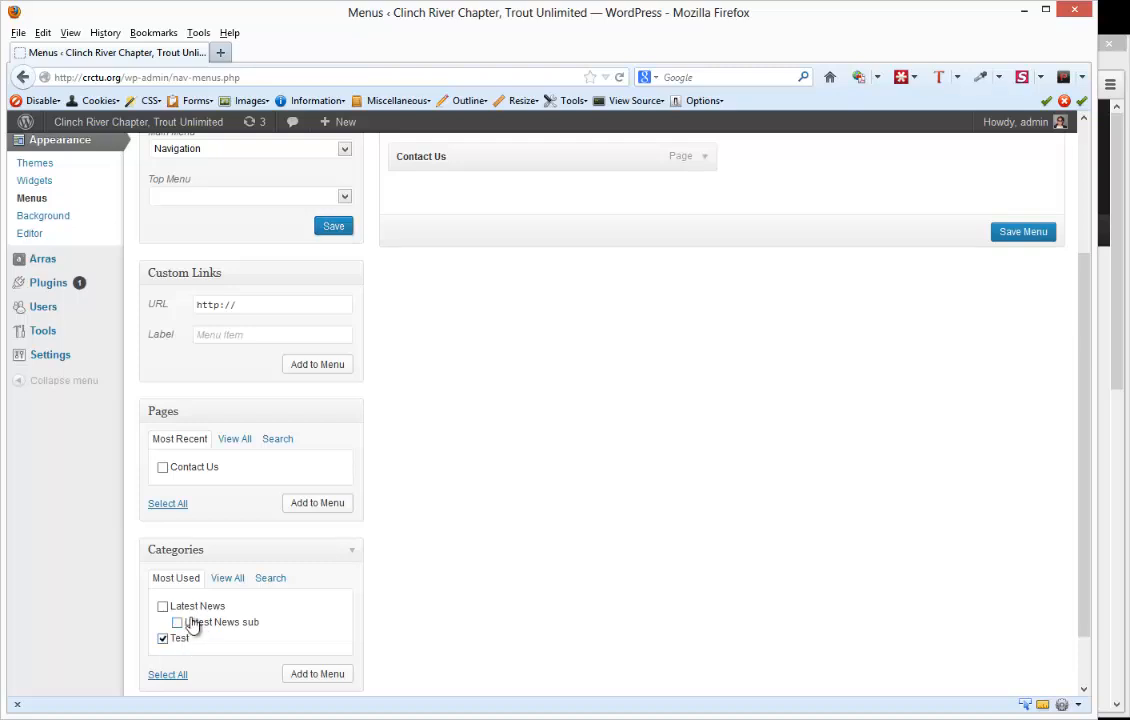
pyautogui.click(310, 680)
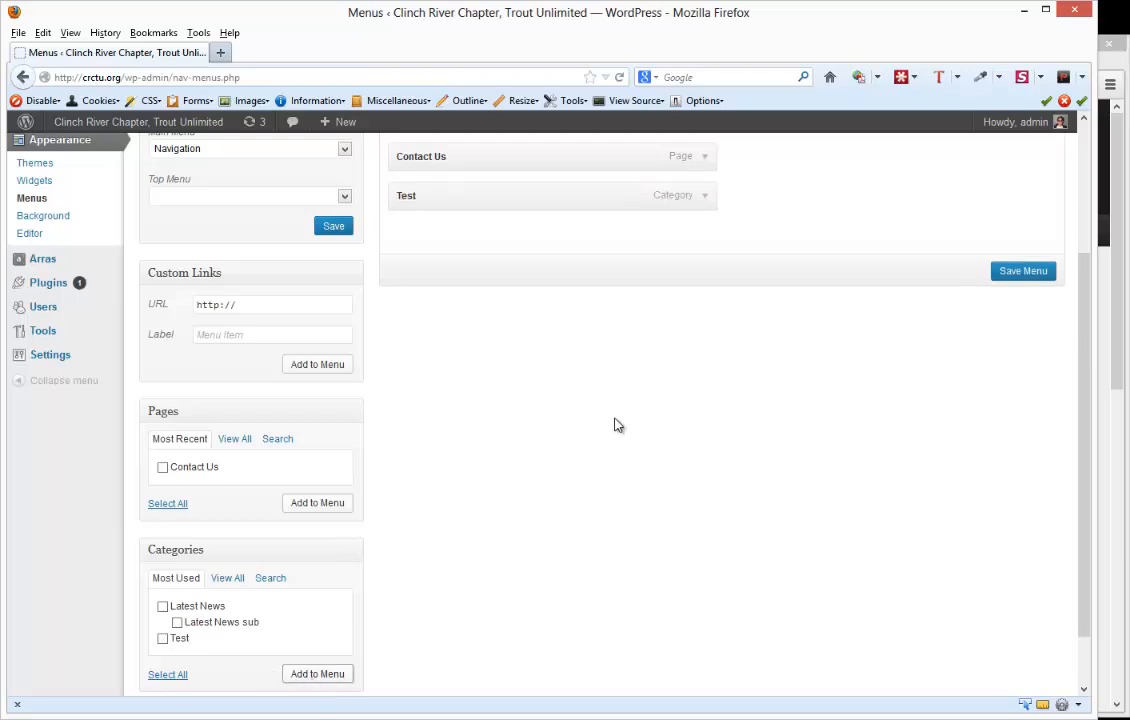
pyautogui.scroll(1, 615, 425)
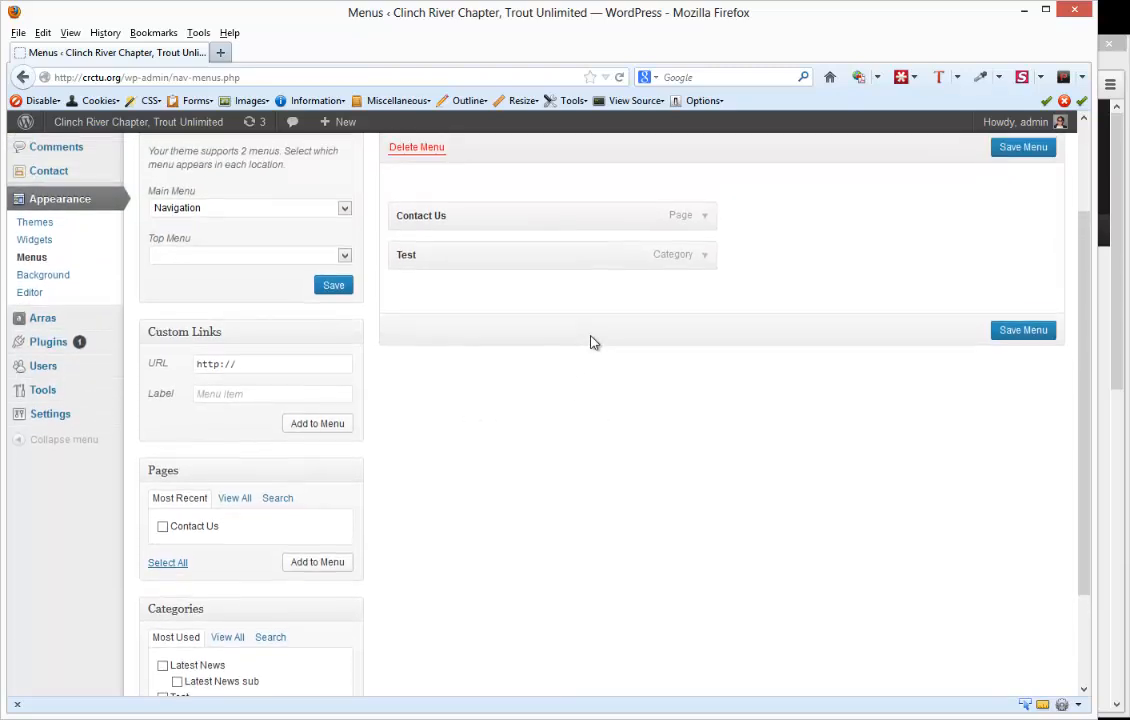
pyautogui.scroll(1, 590, 343)
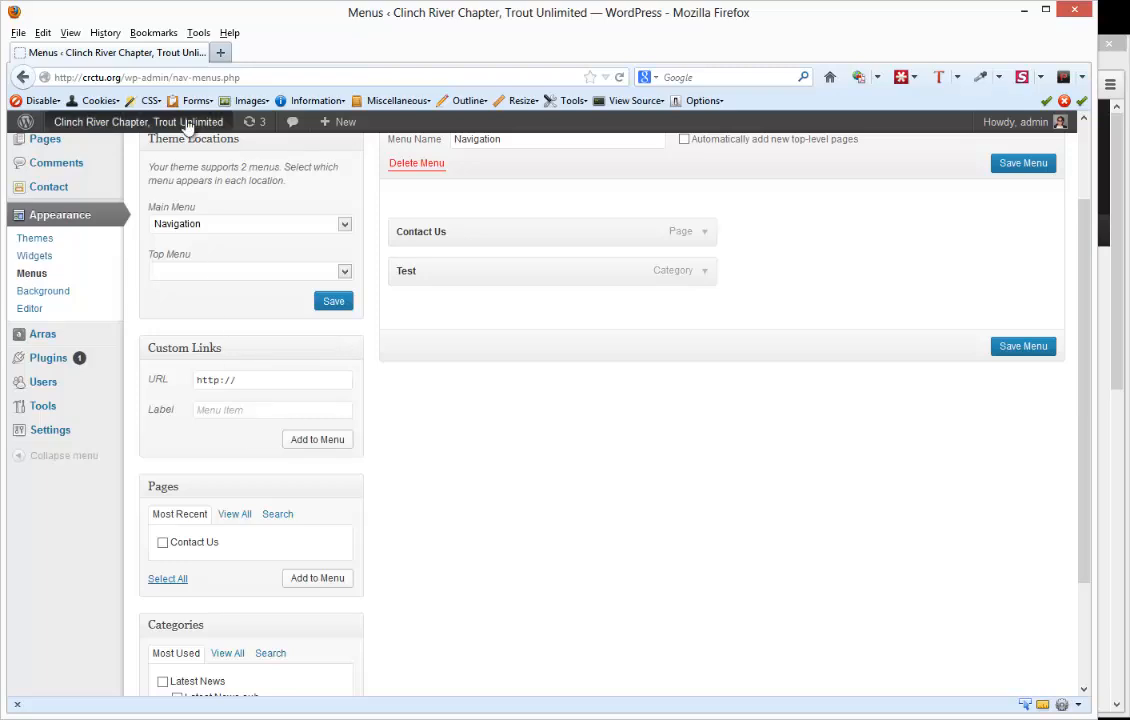
pyautogui.doubleClick(94, 77)
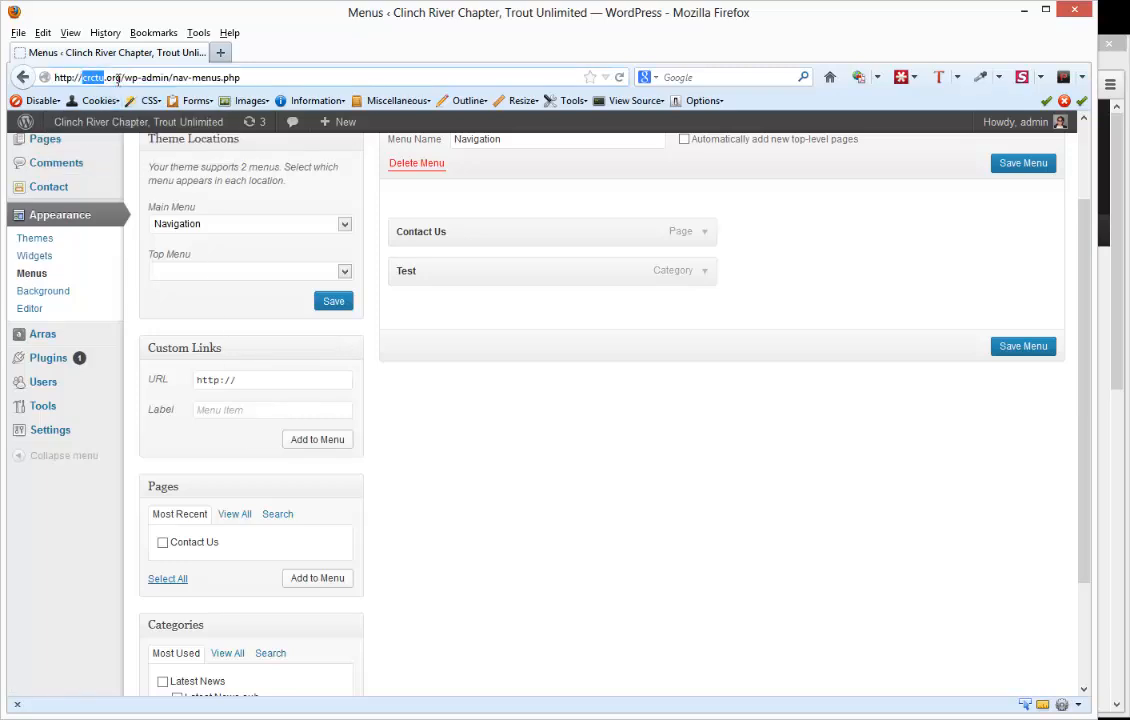
pyautogui.keyDown('shift'); pyautogui.click(121, 77); pyautogui.keyUp('shift')
pyautogui.hotkey('ctrl', 'c')
pyautogui.click(270, 380)
pyautogui.hotkey('ctrl', 'v')
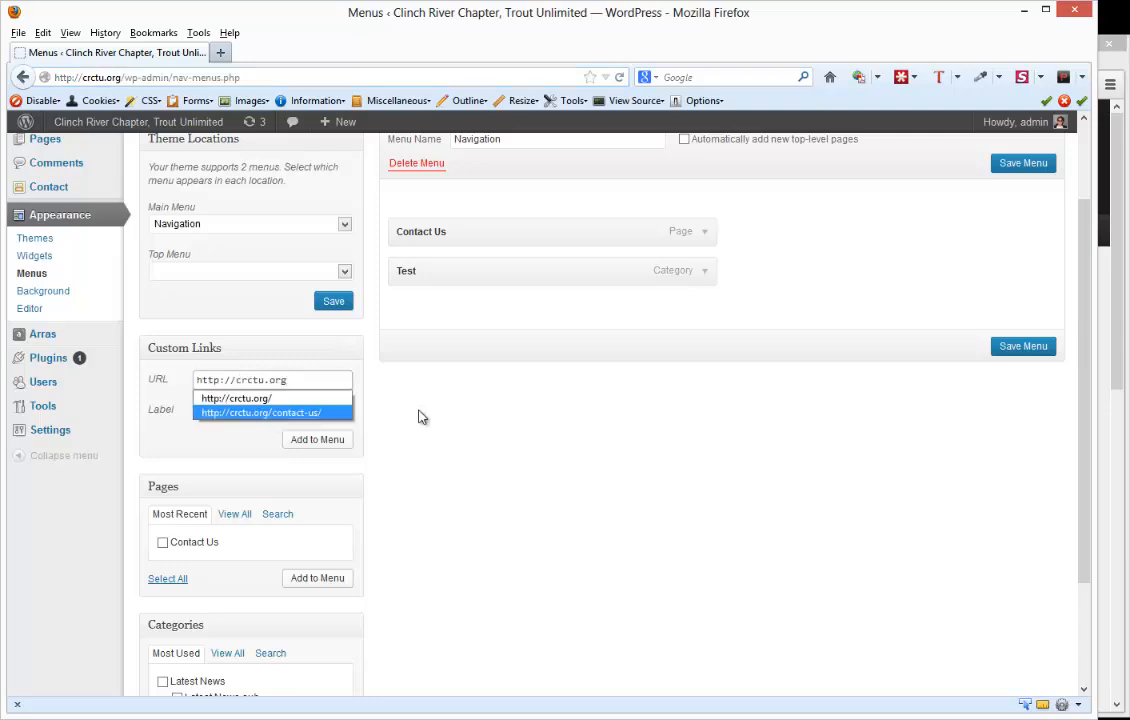
pyautogui.click(262, 397)
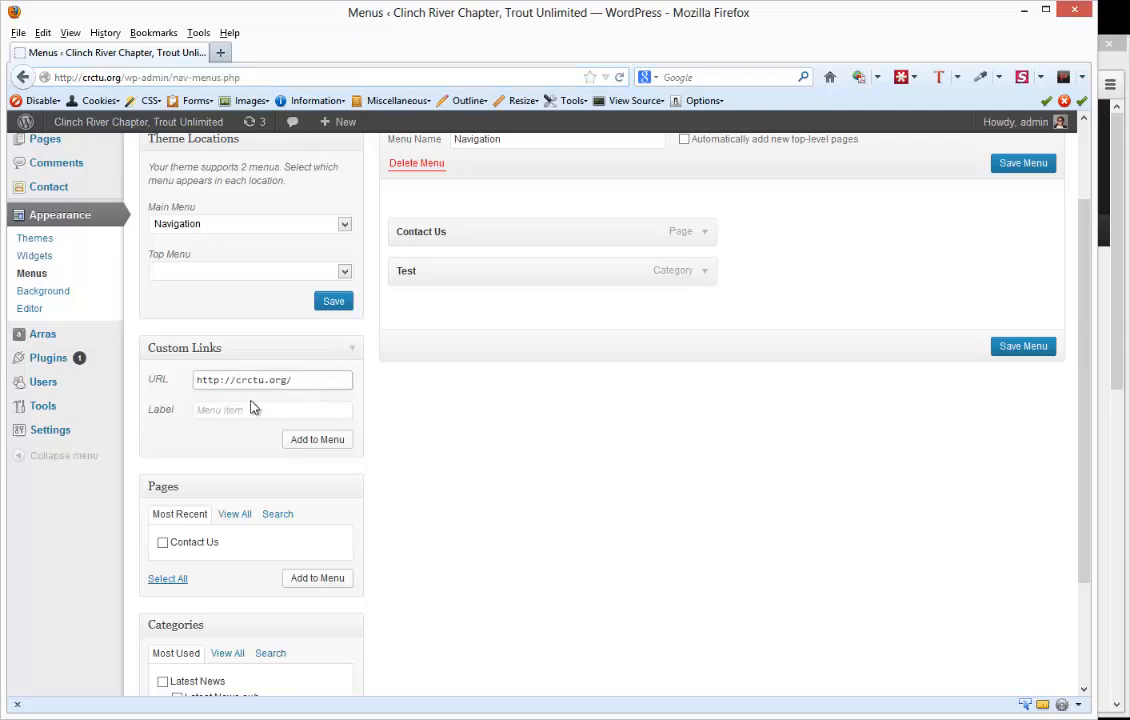
pyautogui.click(270, 409)
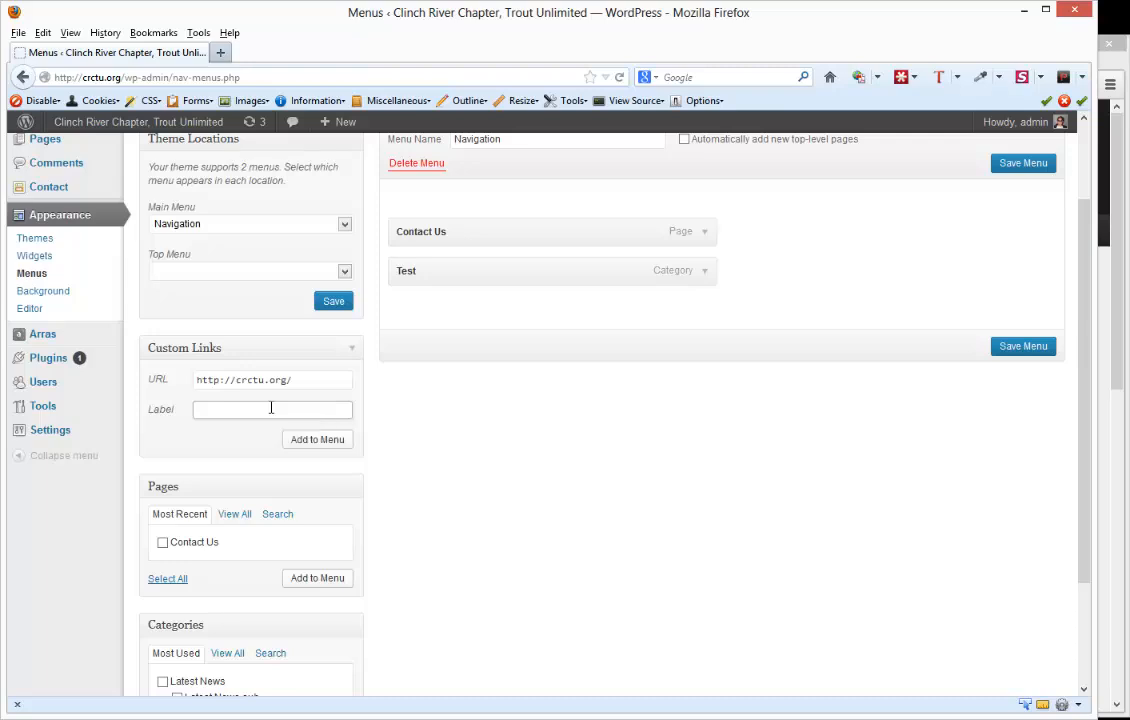
pyautogui.write('Home')
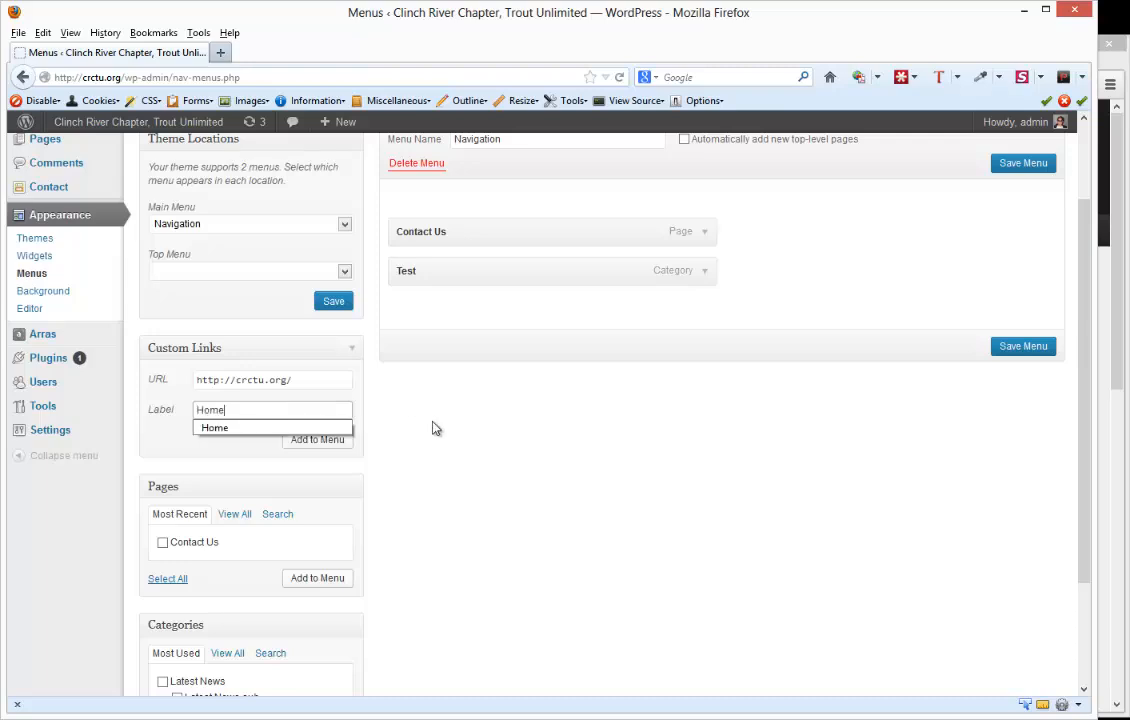
pyautogui.click(432, 428)
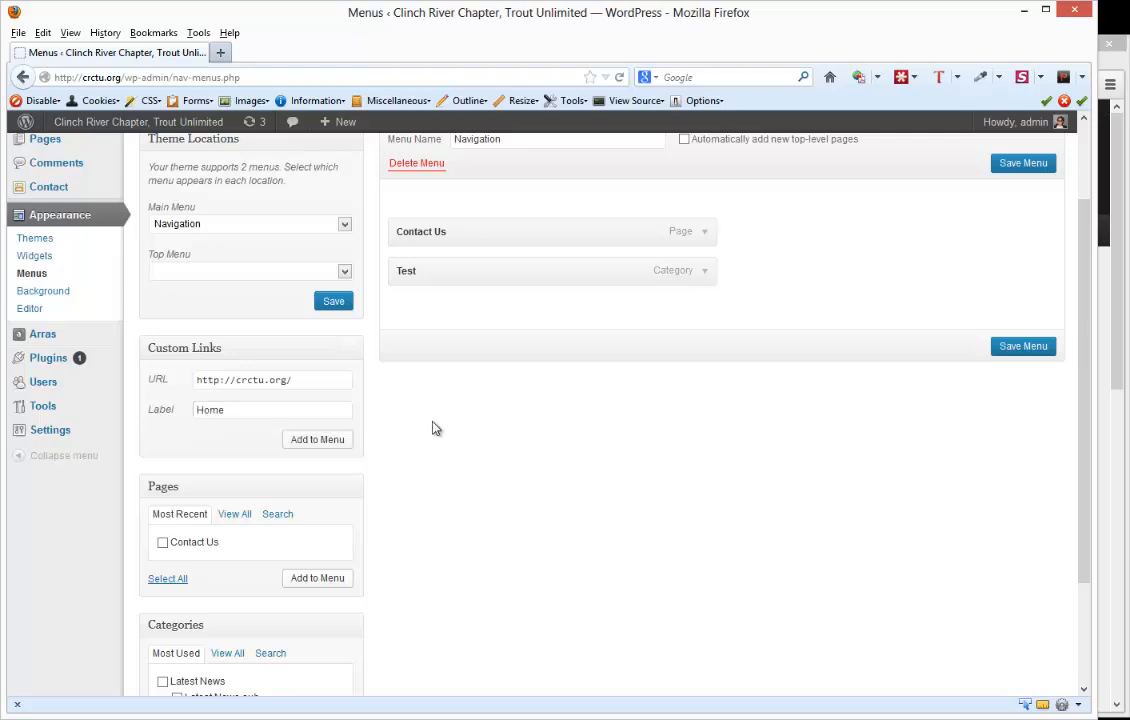
pyautogui.click(335, 450)
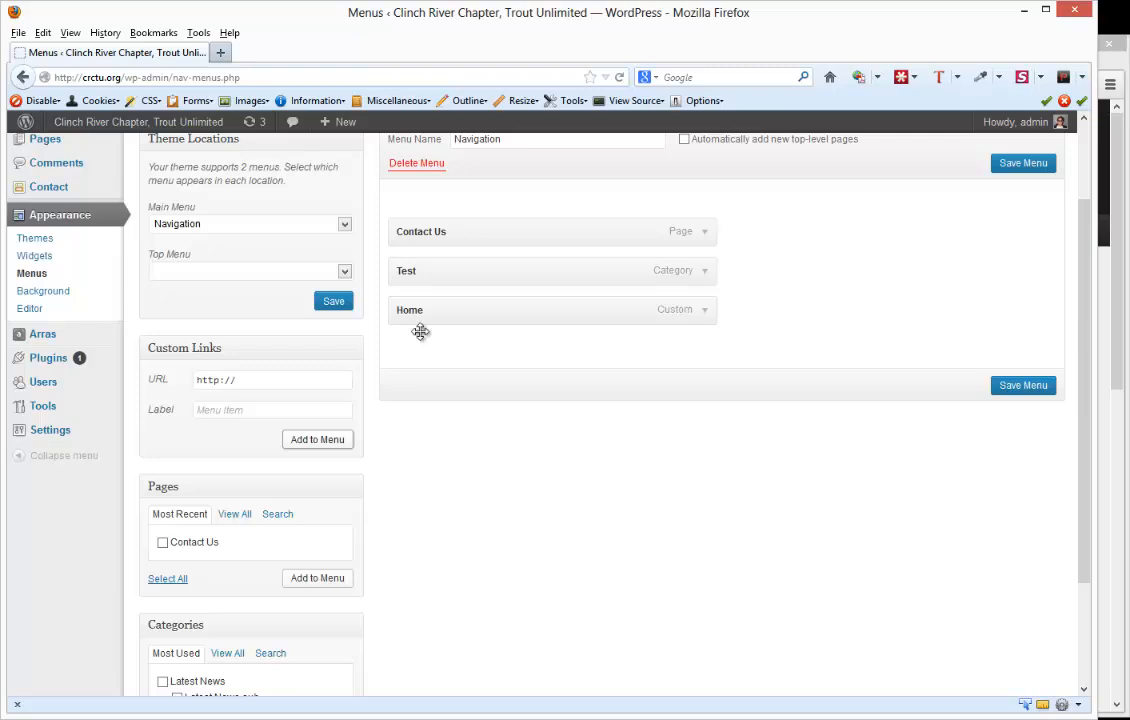
# - Move Home to the first position in the Navigation menu, save it, and check the reloaded site's Test link in Chrome
pyautogui.moveTo(409, 308); pyautogui.dragTo(408, 226)
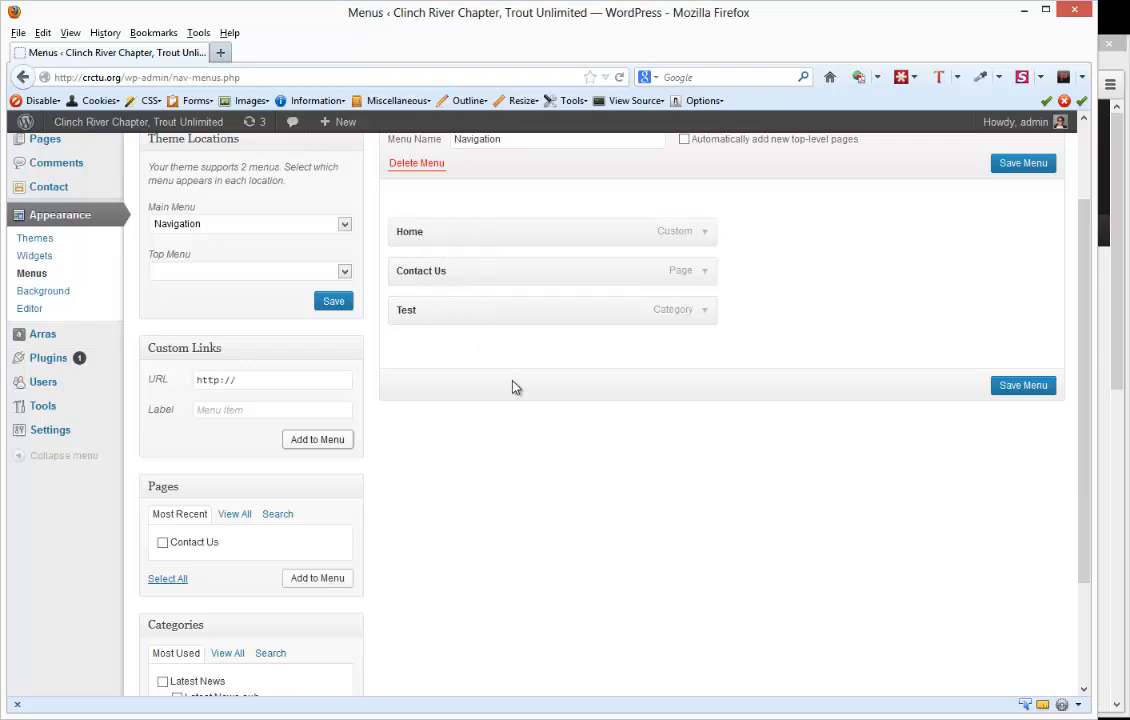
pyautogui.click(1019, 392)
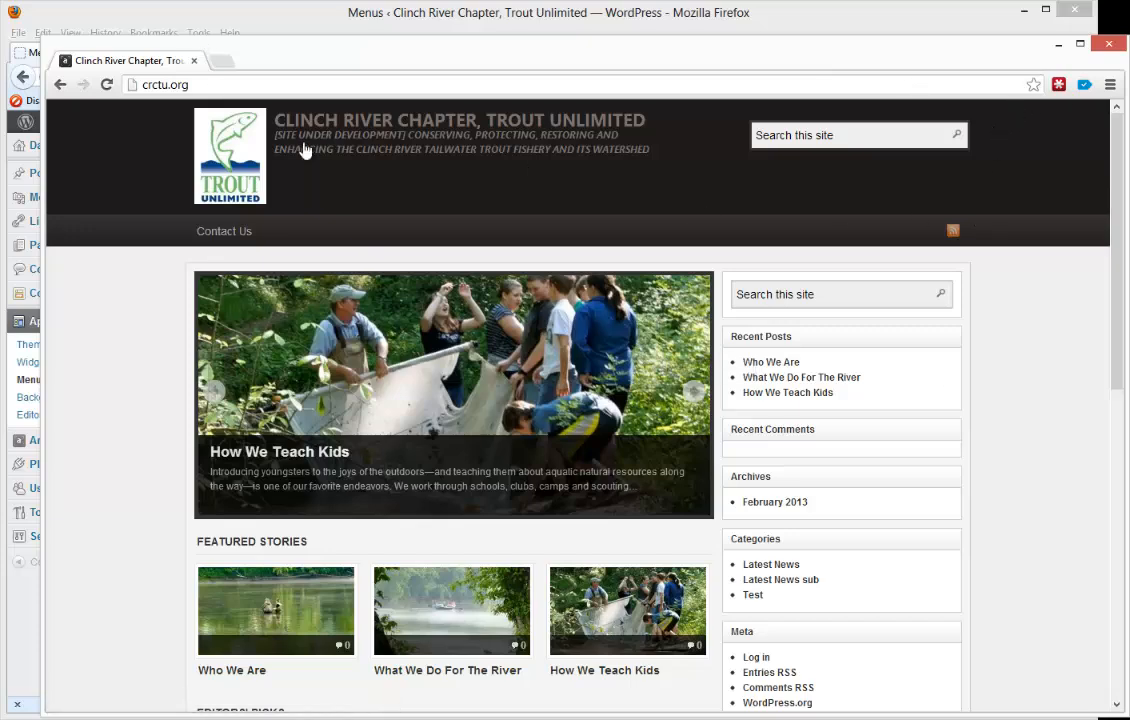
pyautogui.click(107, 85)
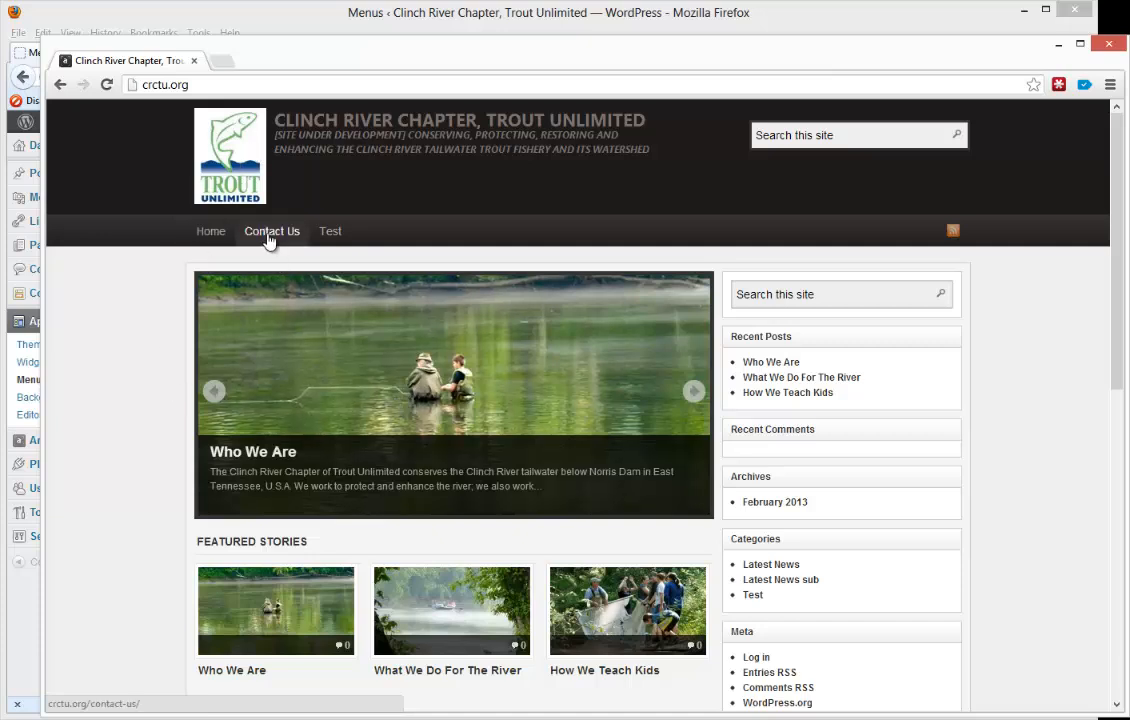
pyautogui.click(330, 232)
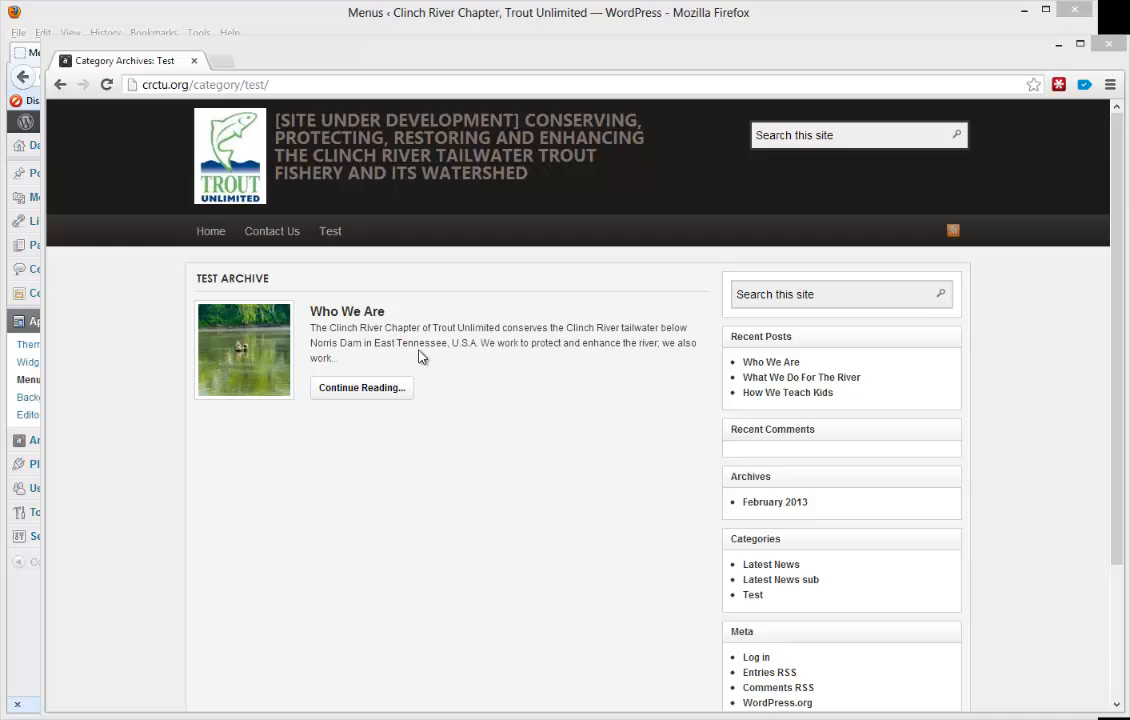
# - Switch back to Firefox, clear the Main Menu theme location so no menu is assigned, and save
pyautogui.click(407, 18)
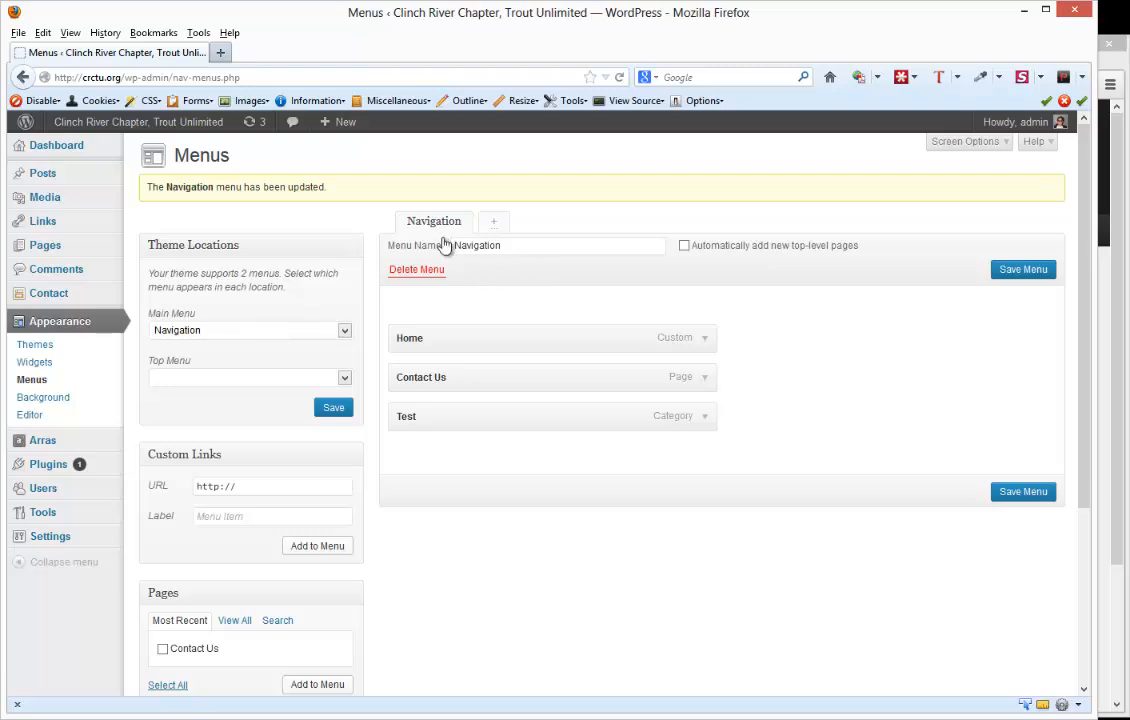
pyautogui.click(228, 335)
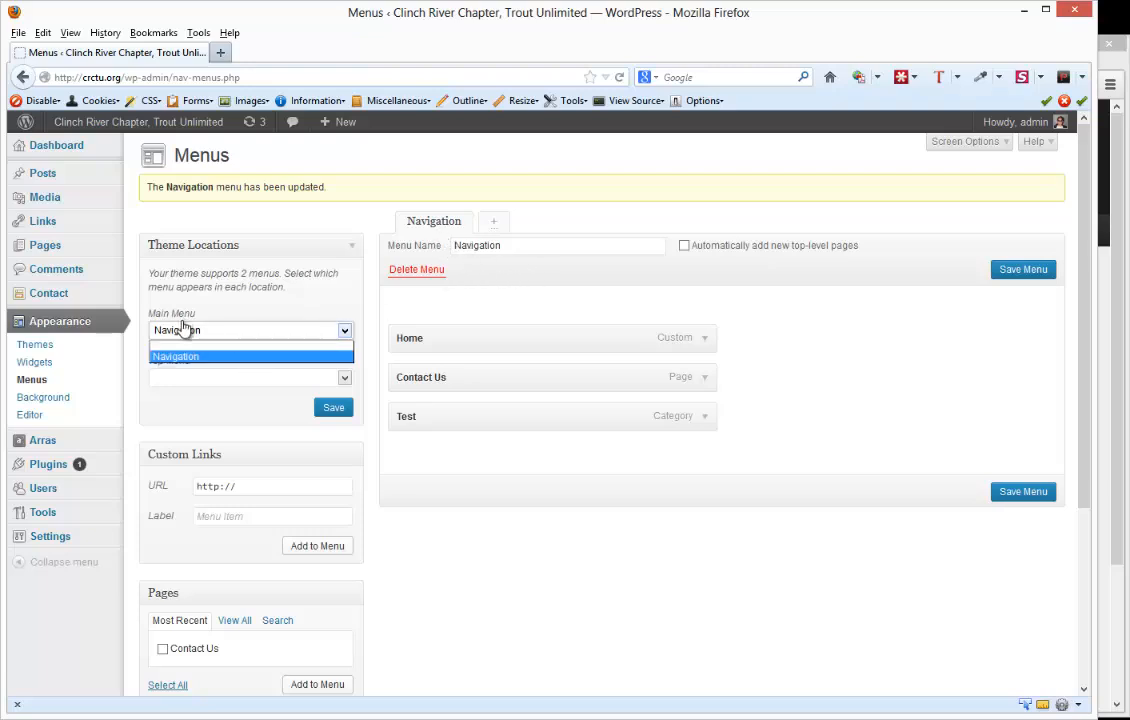
pyautogui.click(207, 347)
pyautogui.click(329, 409)
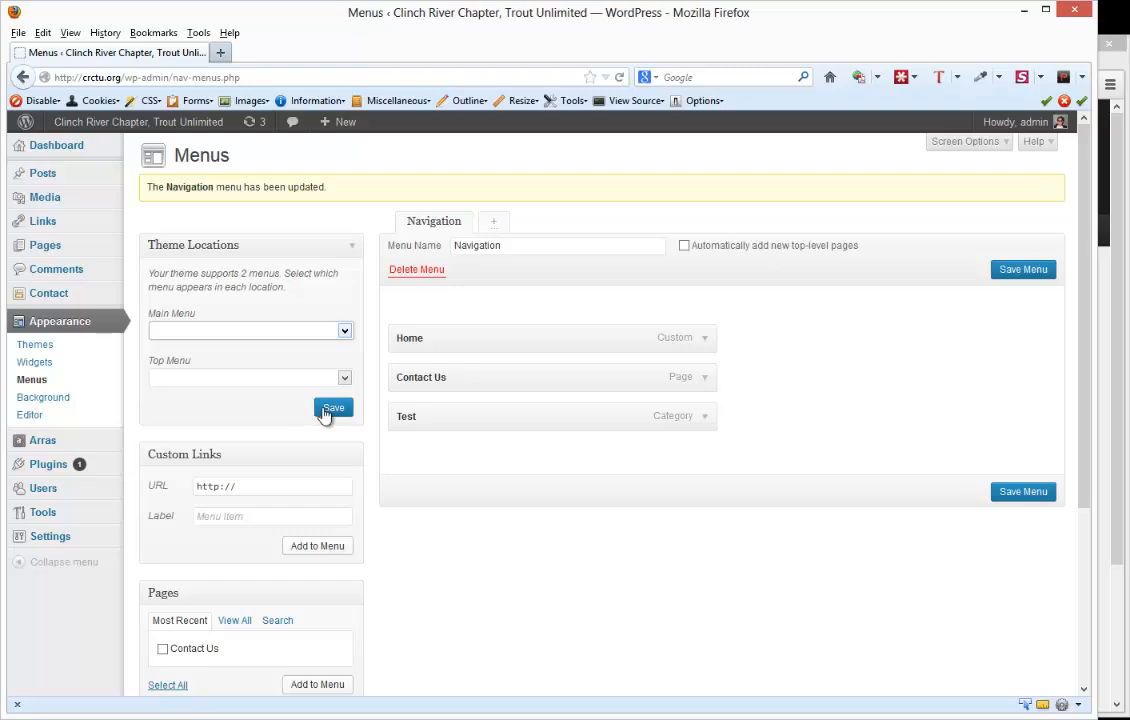
# - Switch to Chrome, return to the homepage through the site logo and view the Latest News category from the navigation bar
pyautogui.click(1122, 427)
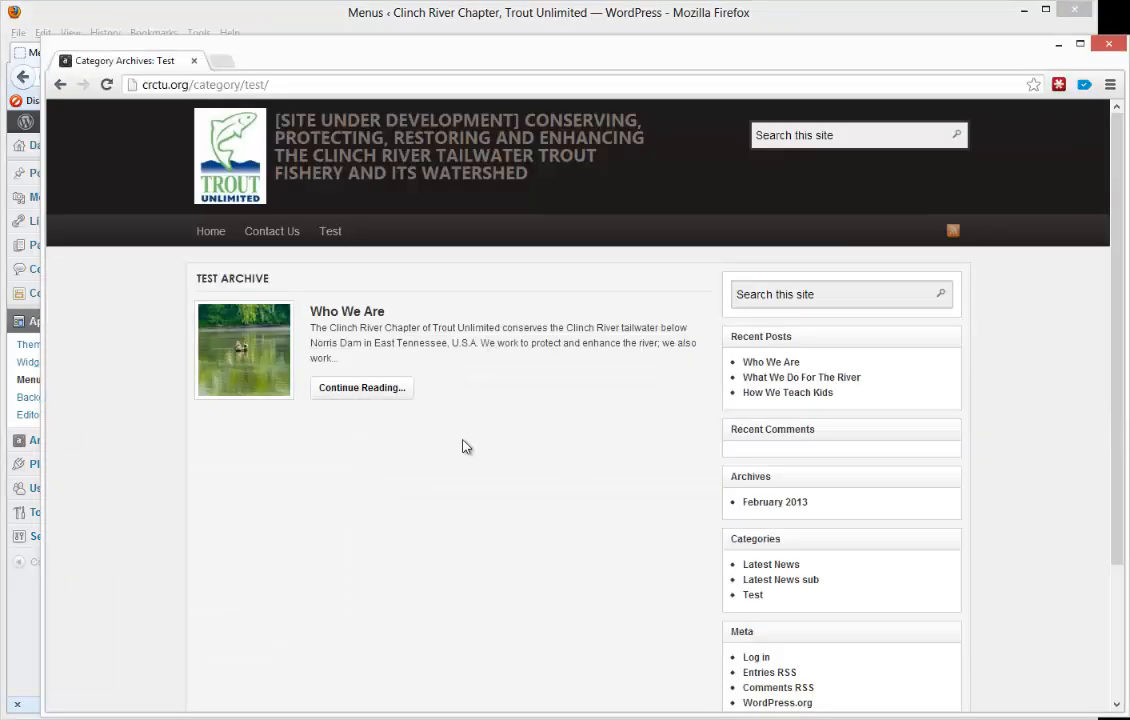
pyautogui.click(229, 197)
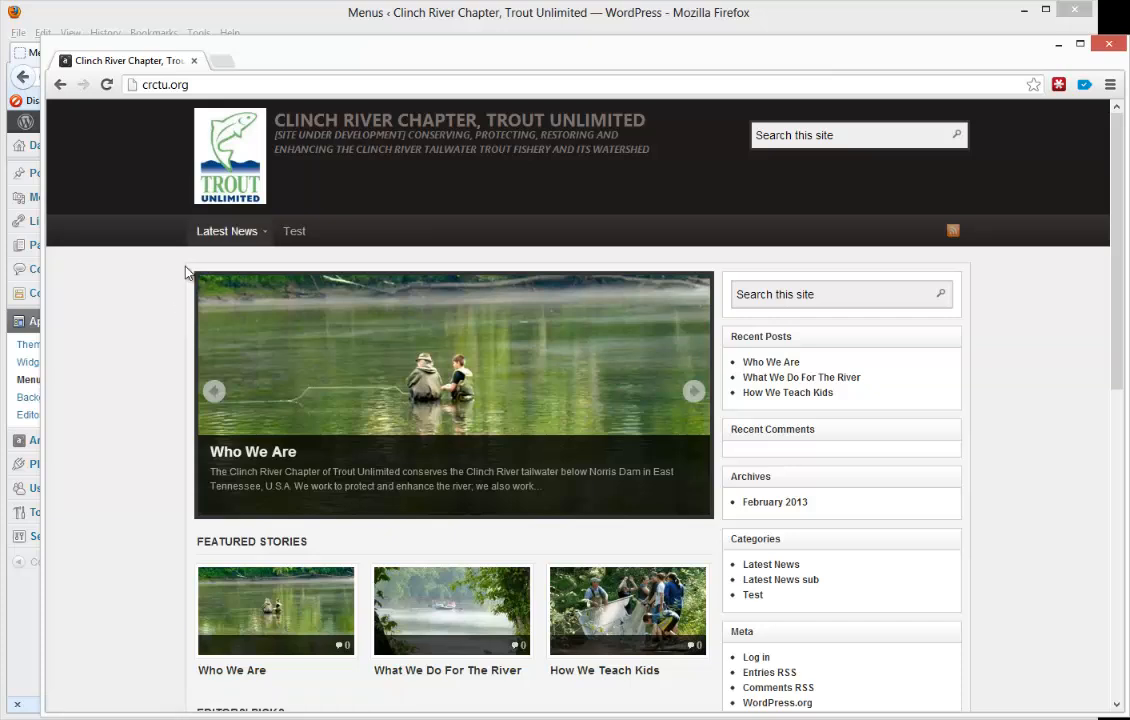
pyautogui.click(262, 238)
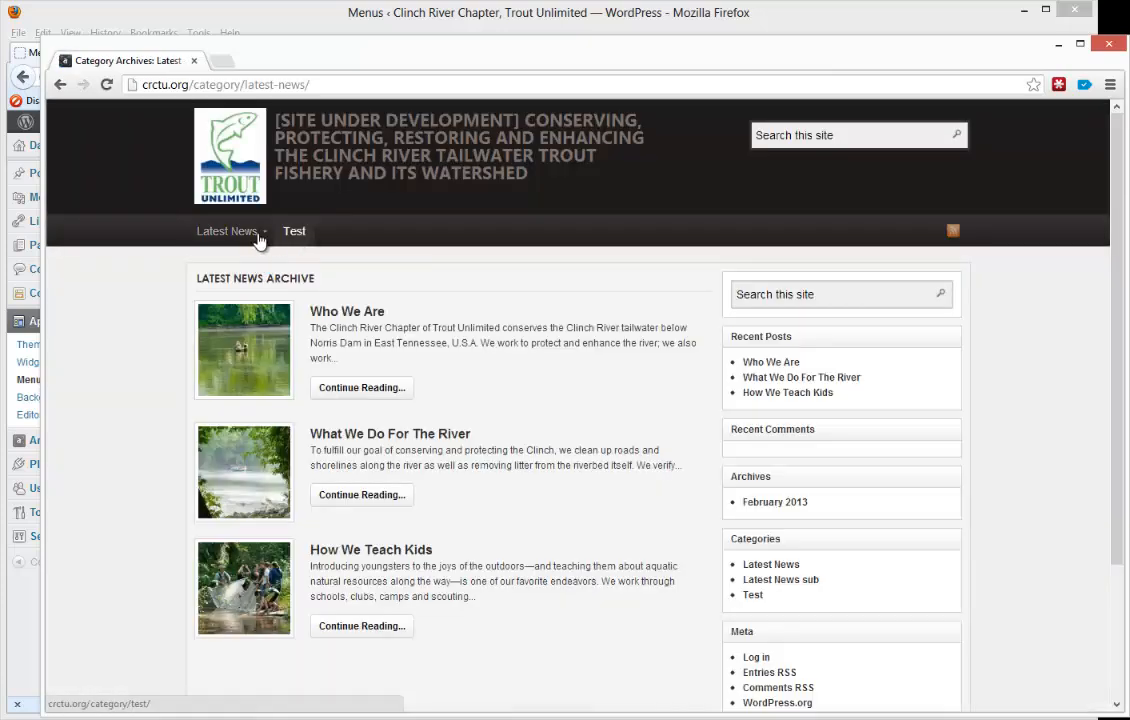
# - Switch back to Firefox, assign Navigation to the Top Menu theme location and save
pyautogui.click(302, 25)
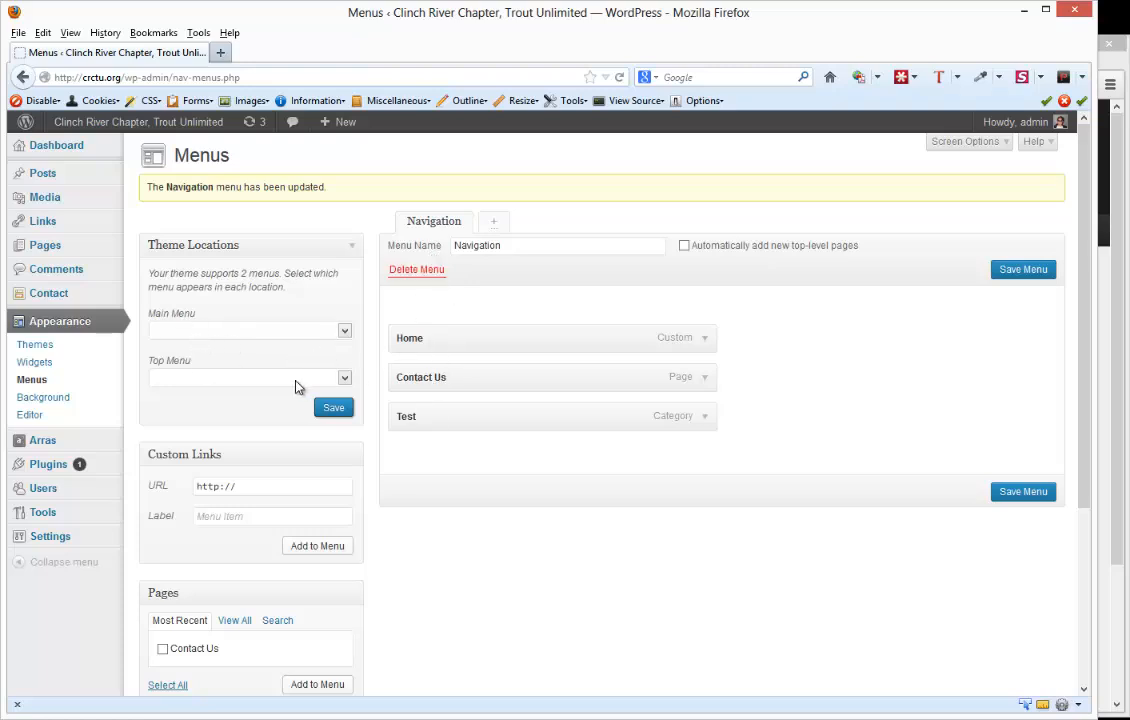
pyautogui.click(196, 379)
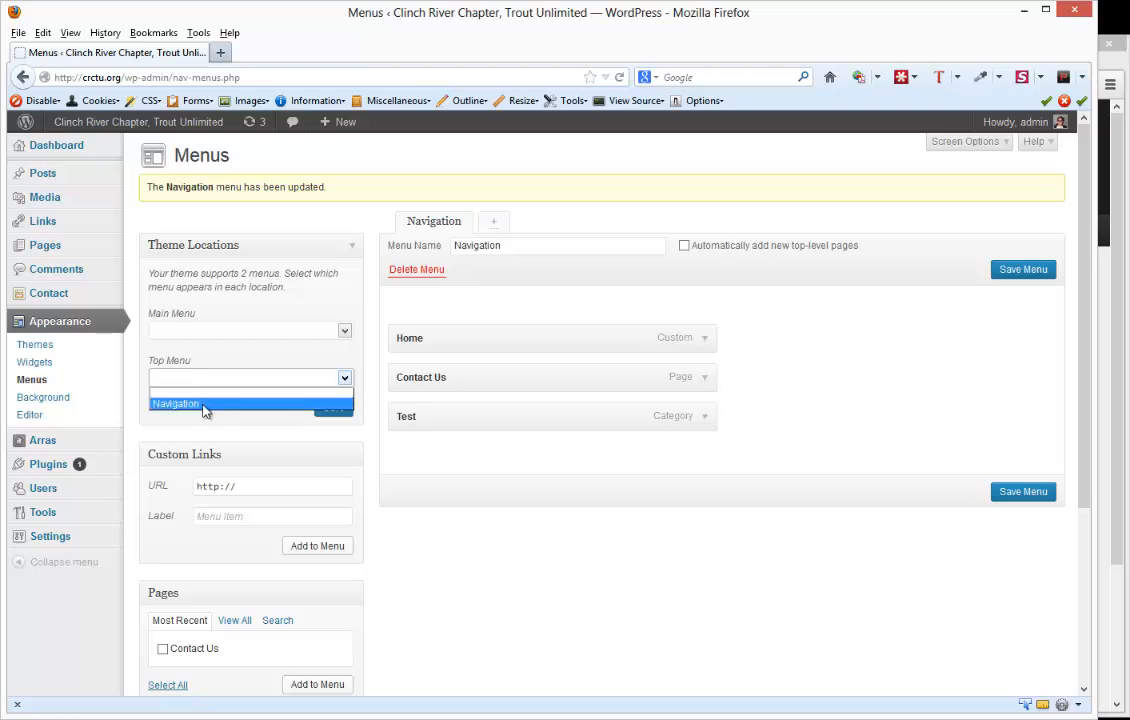
pyautogui.click(204, 405)
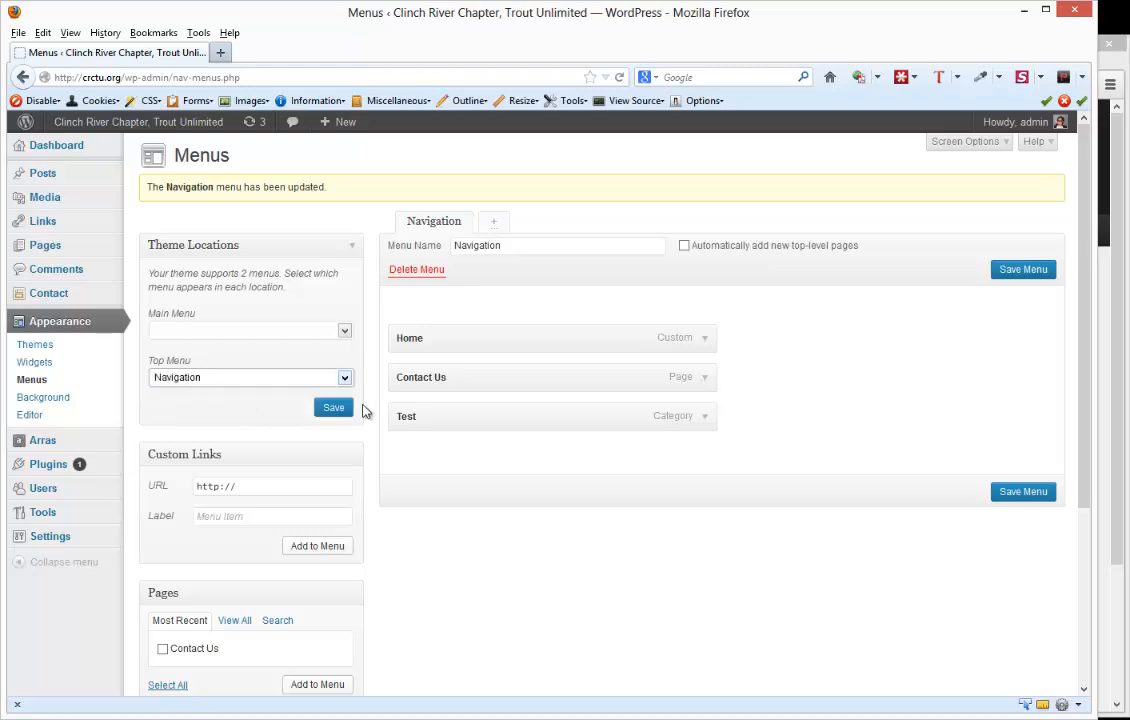
pyautogui.click(343, 408)
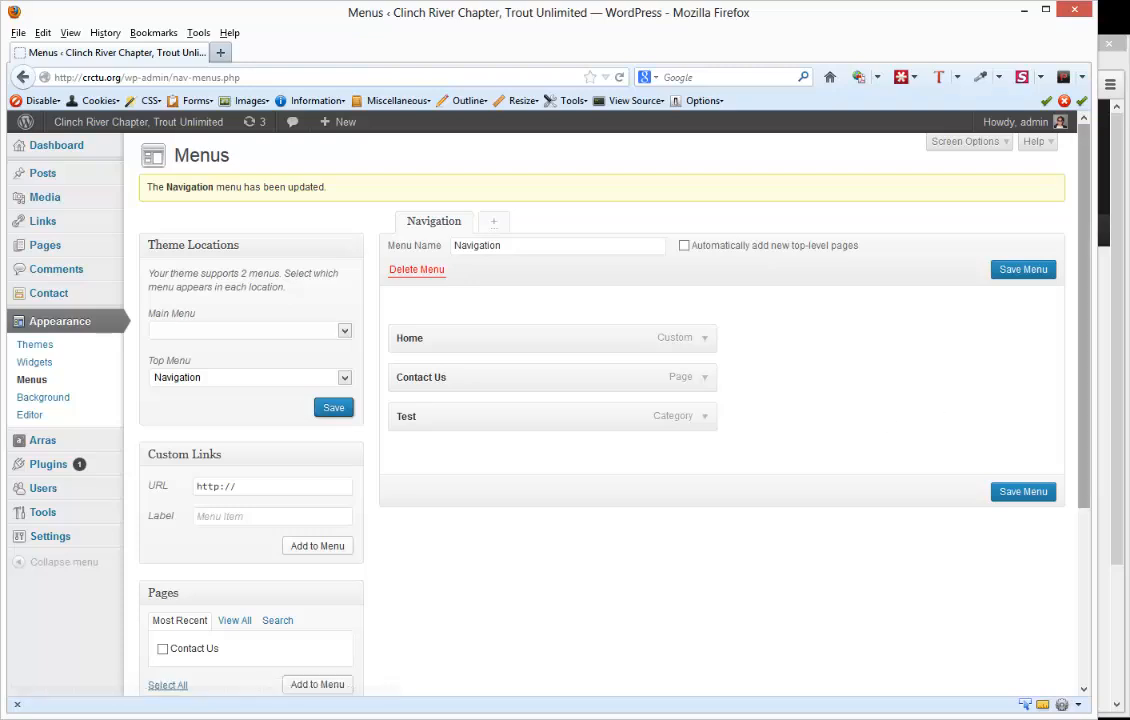
# - Switch to Chrome, reload the Latest News archive page and examine the site's top menu and main navigation bar
pyautogui.click(1122, 437)
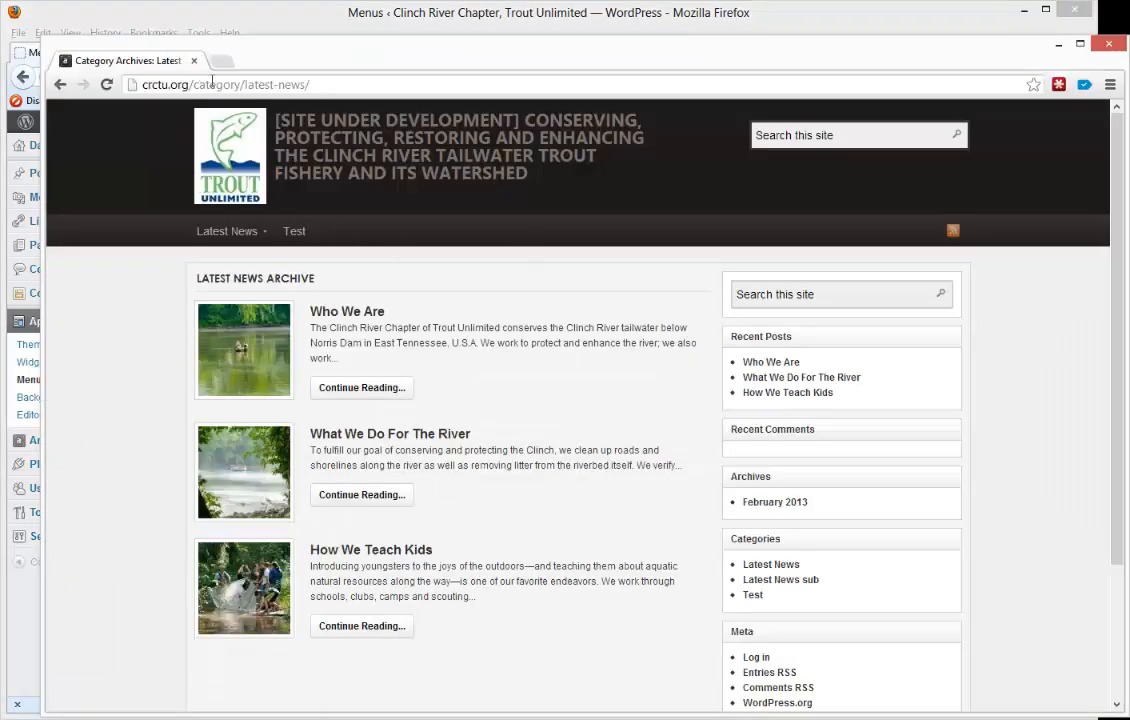
pyautogui.click(106, 85)
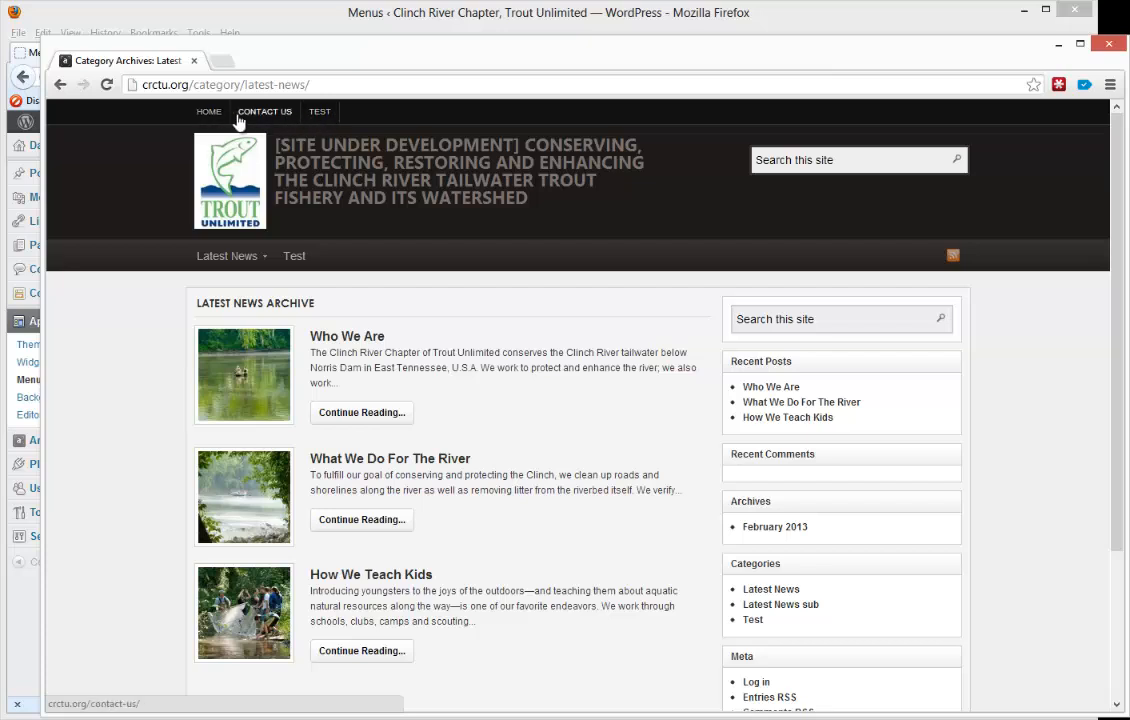
pyautogui.moveTo(245, 260)
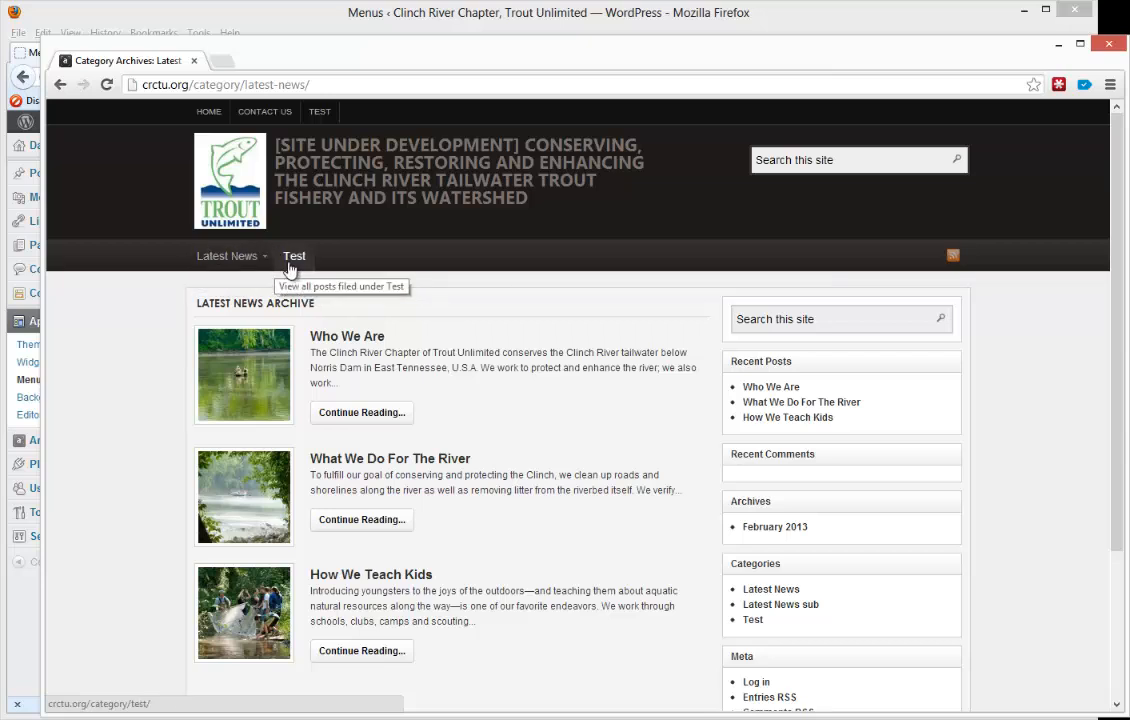
pyautogui.click(487, 25)
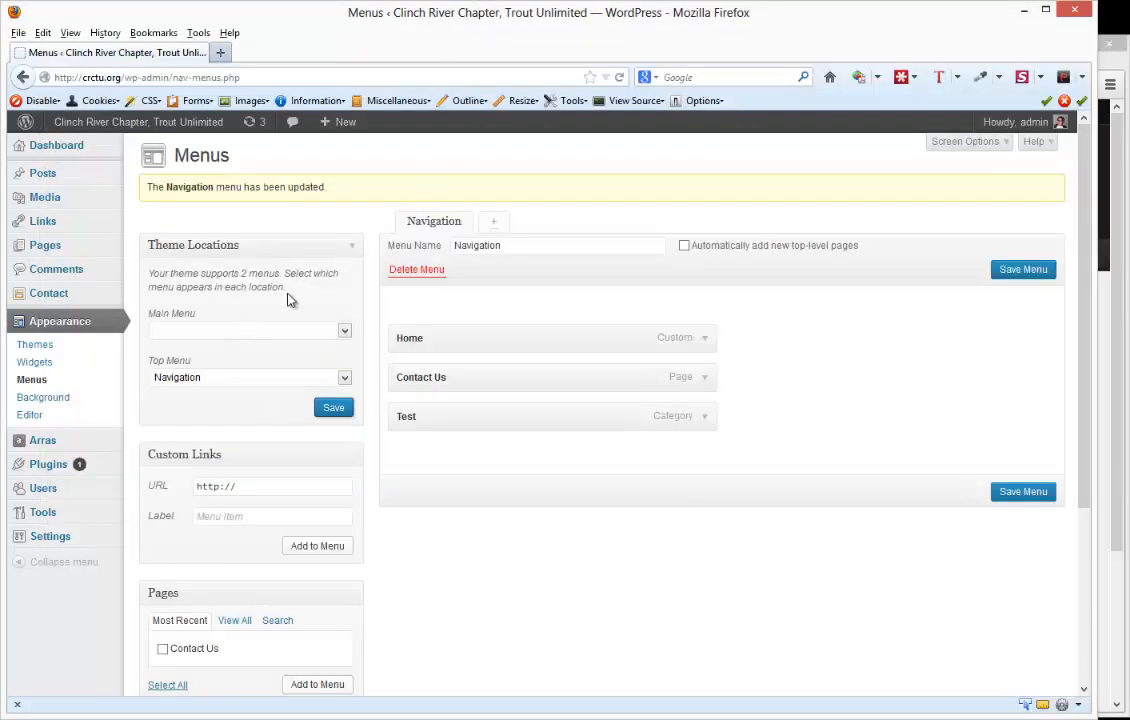
pyautogui.click(1121, 237)
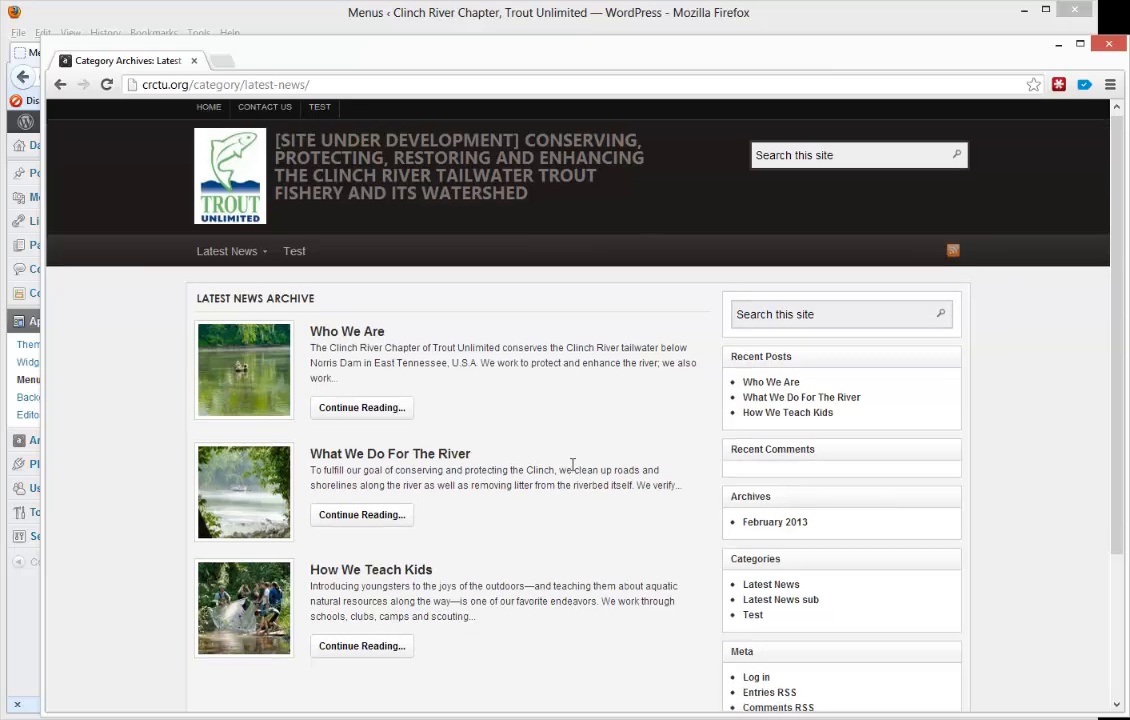
pyautogui.scroll(-3, 575, 470)
pyautogui.scroll(3, 575, 471)
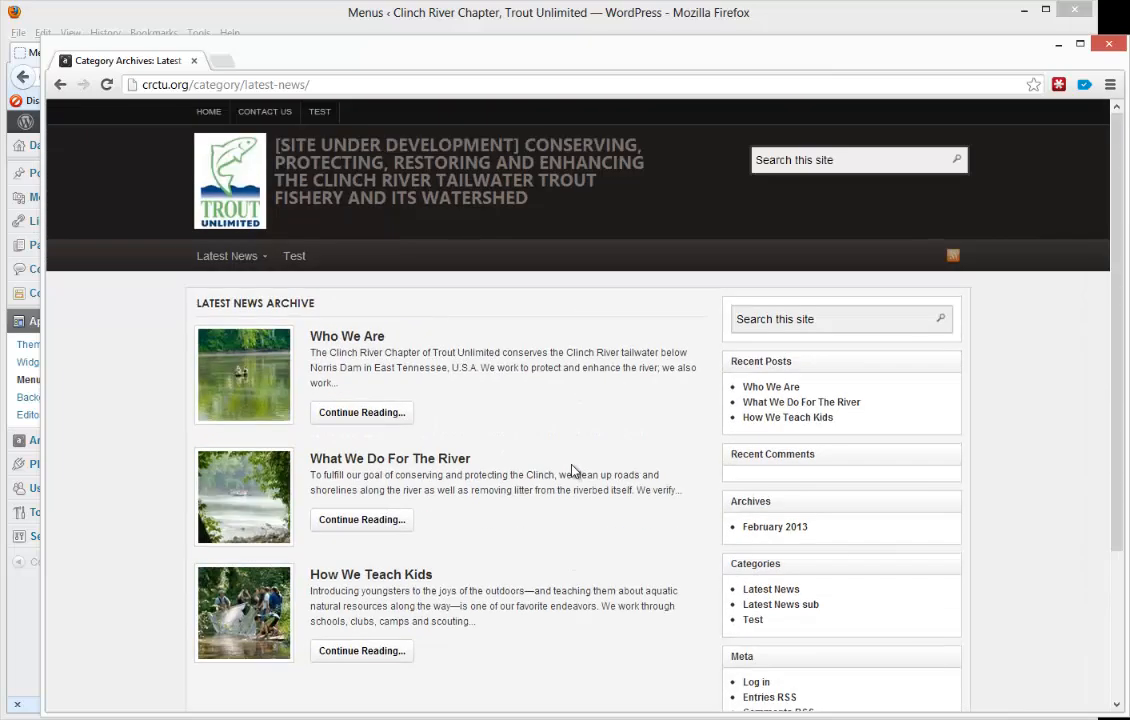